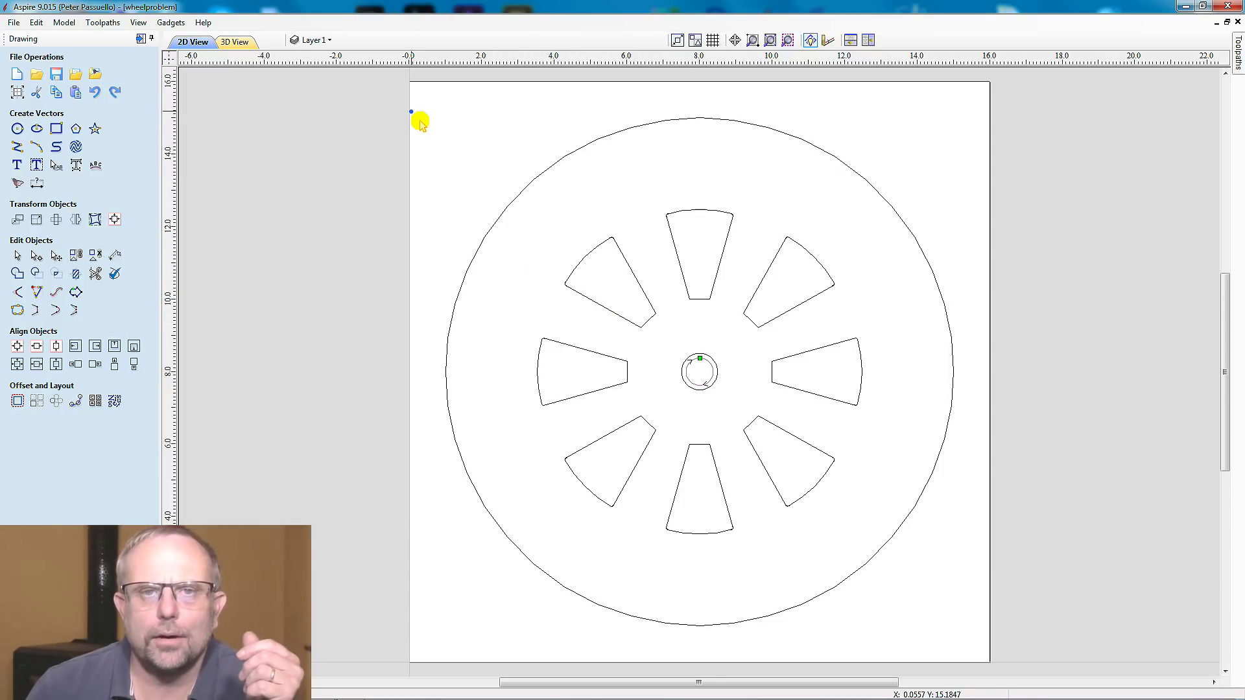
Select the whole wheel drawing and preview Join Vectors, then cancel without joining
{"action": "left_click_drag", "start_coordinate": [413, 113], "coordinate": [1006, 656]}
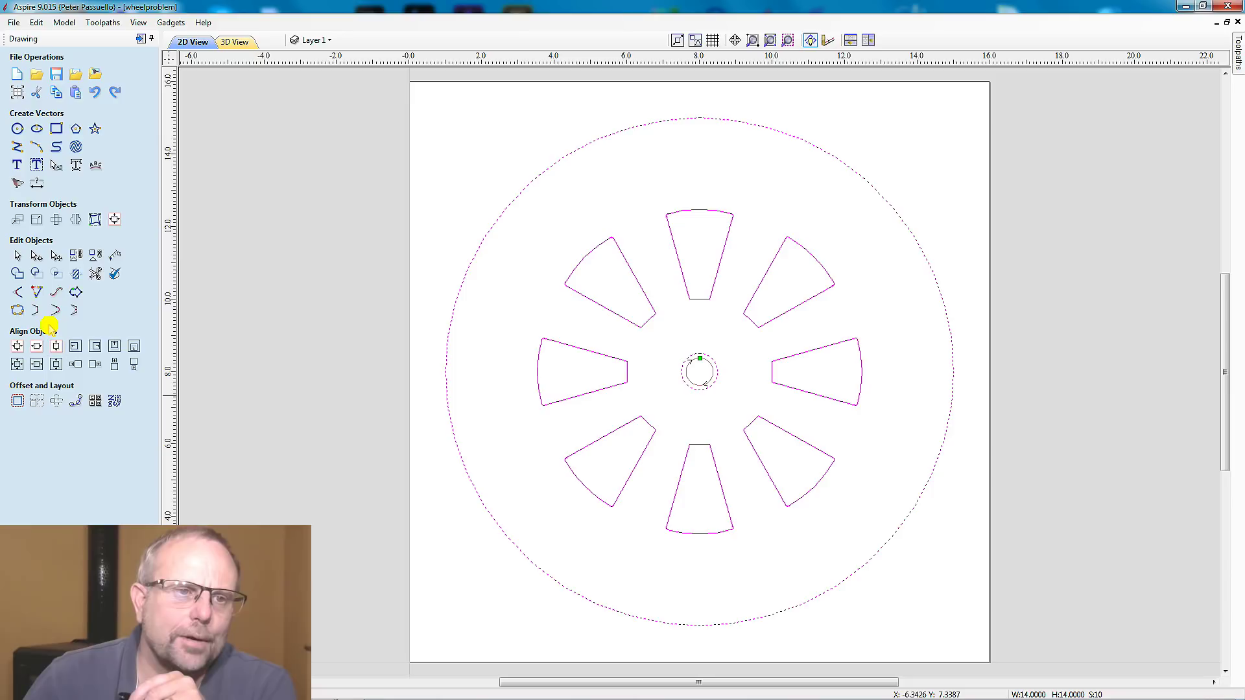
{"action": "left_click", "coordinate": [29, 318]}
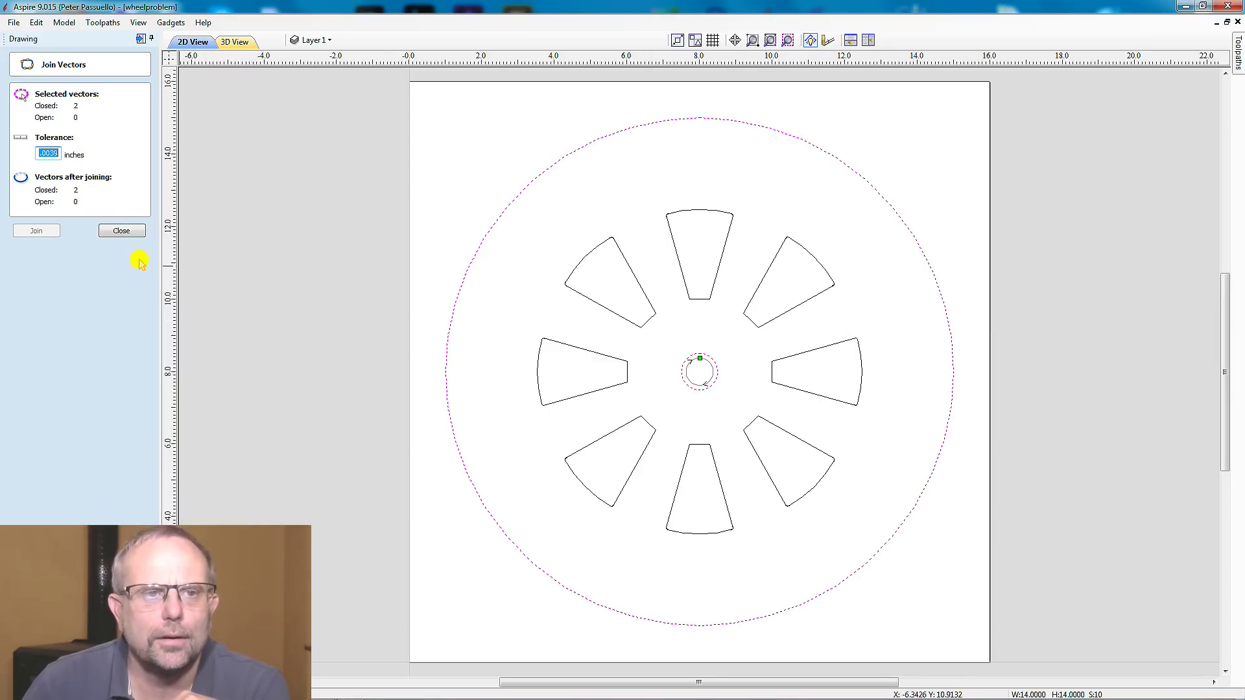
{"action": "left_click", "coordinate": [122, 231]}
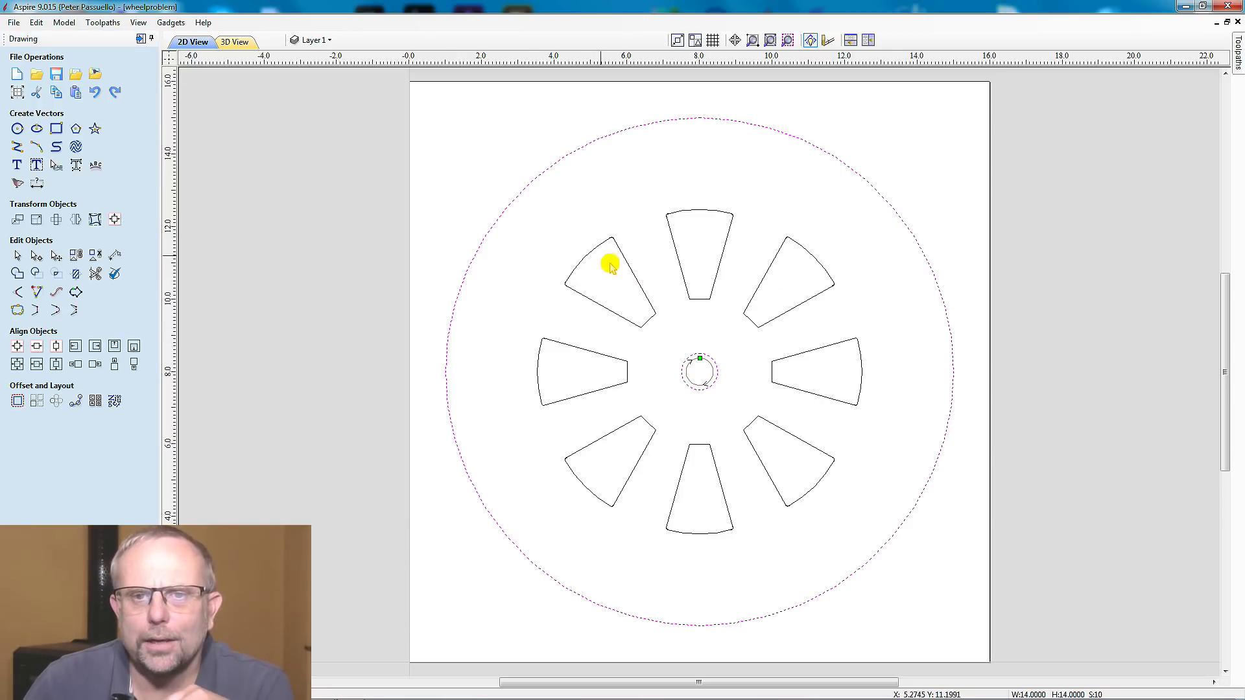
{"action": "left_click", "coordinate": [520, 250]}
Ungroup the eight spoke cutouts and join their open segments at .0039 tolerance, 56 down to 32
{"action": "left_click_drag", "start_coordinate": [469, 172], "coordinate": [885, 553]}
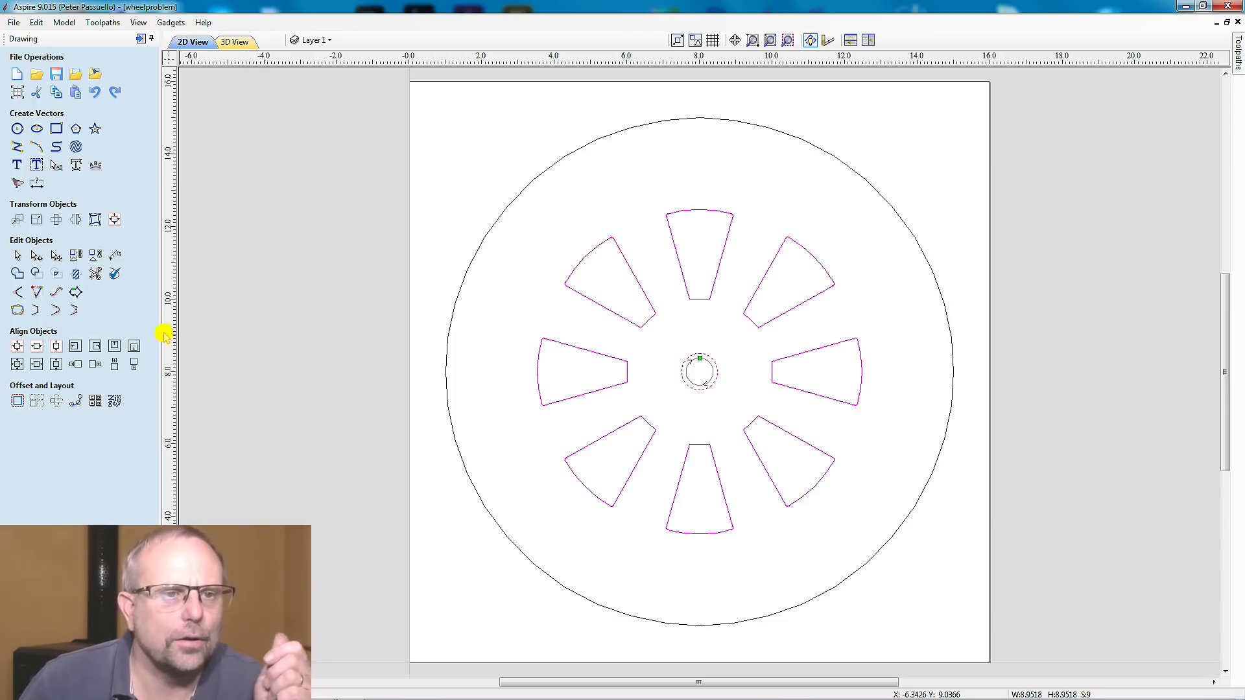
{"action": "left_click", "coordinate": [96, 255]}
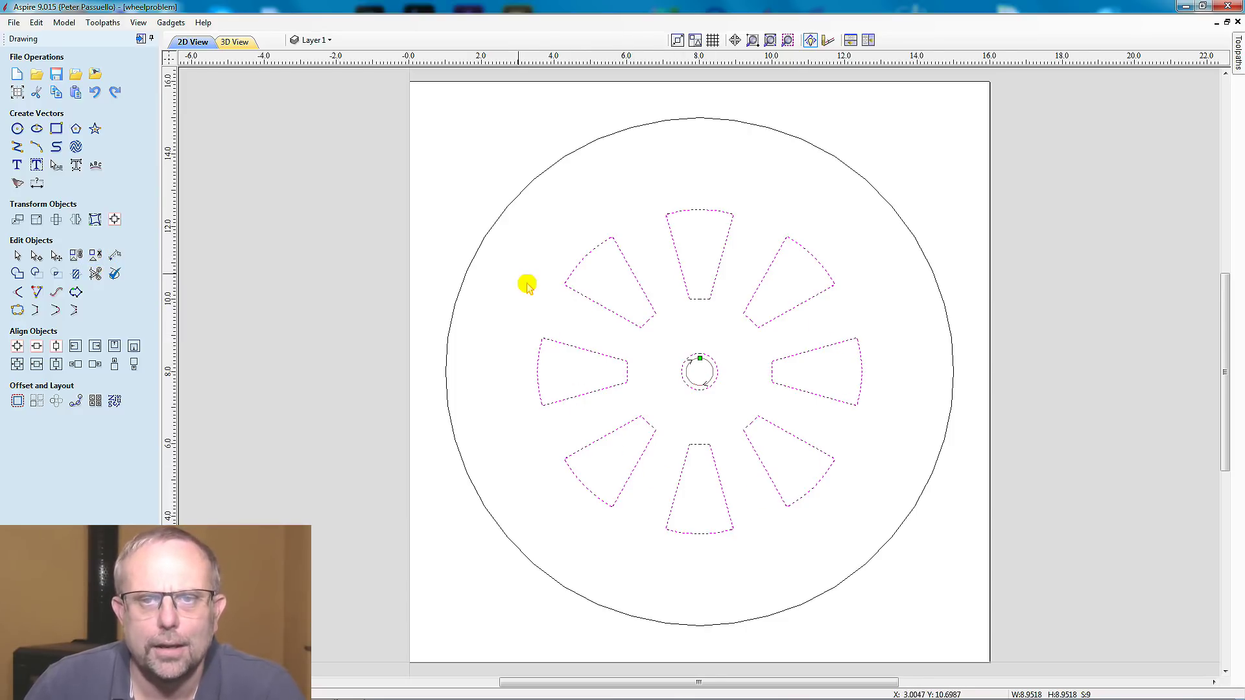
{"action": "left_click", "coordinate": [26, 319]}
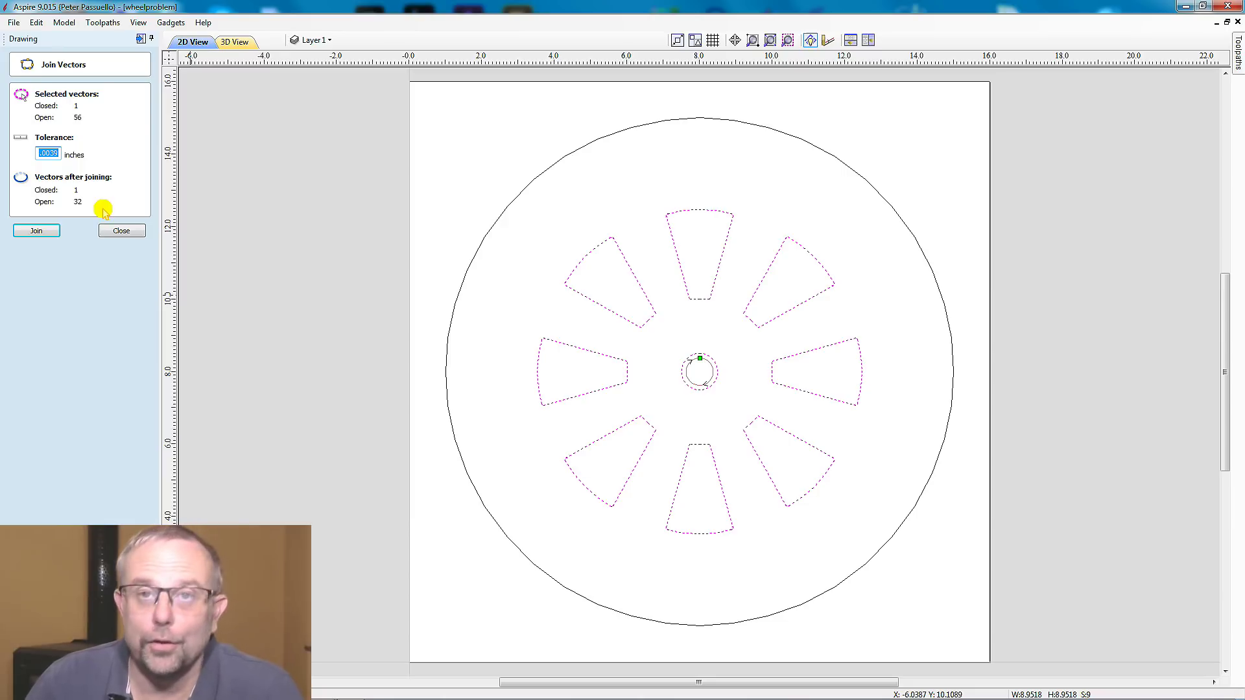
{"action": "left_click", "coordinate": [50, 235]}
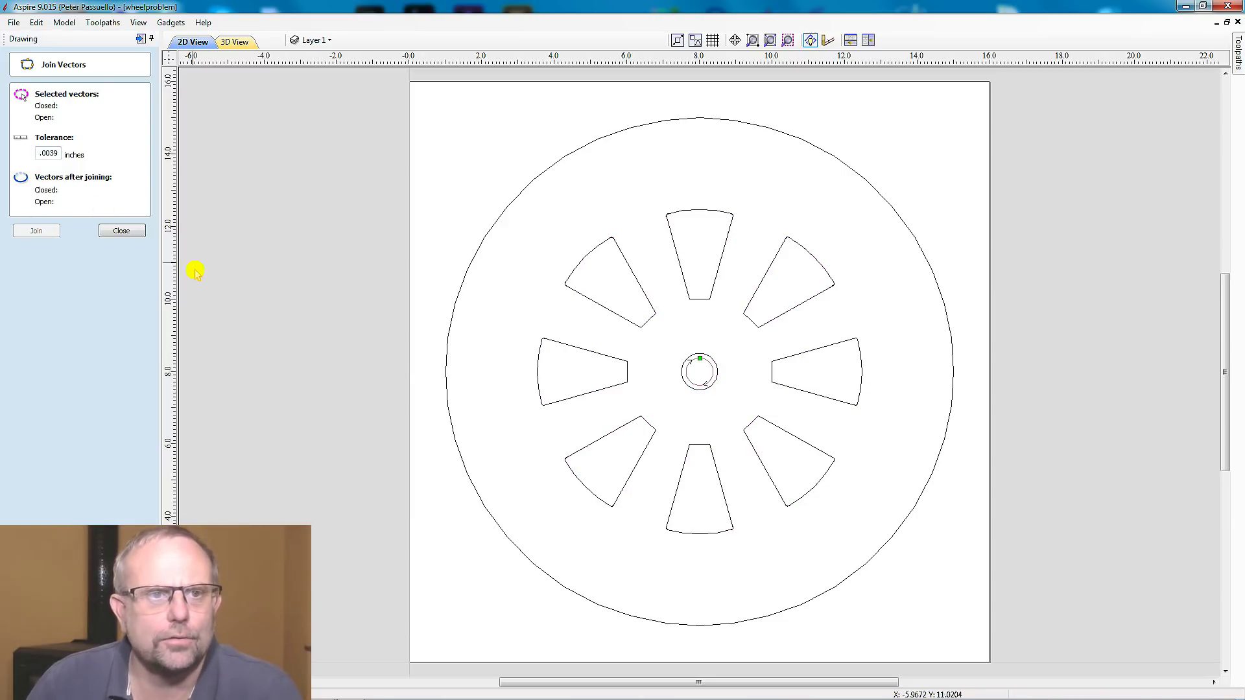
Close Join Vectors and check the sizes of the centre hub and upper-left spoke cutout
{"action": "left_click", "coordinate": [139, 235]}
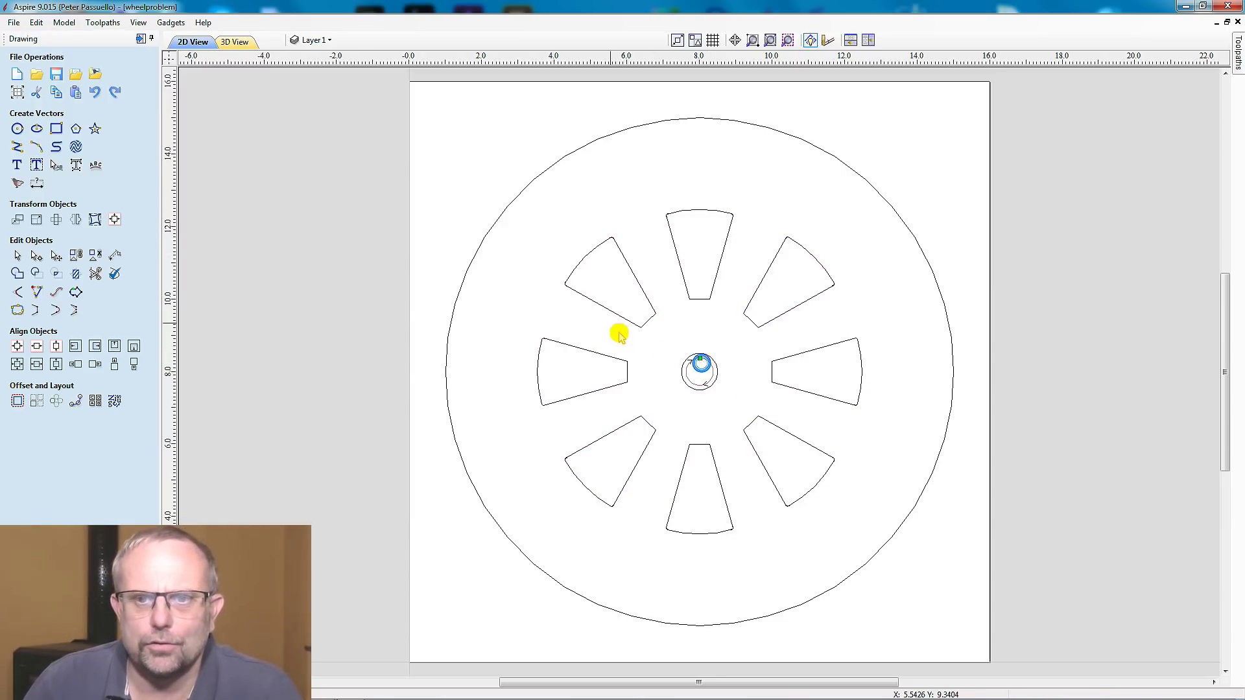
{"action": "left_click", "coordinate": [706, 369]}
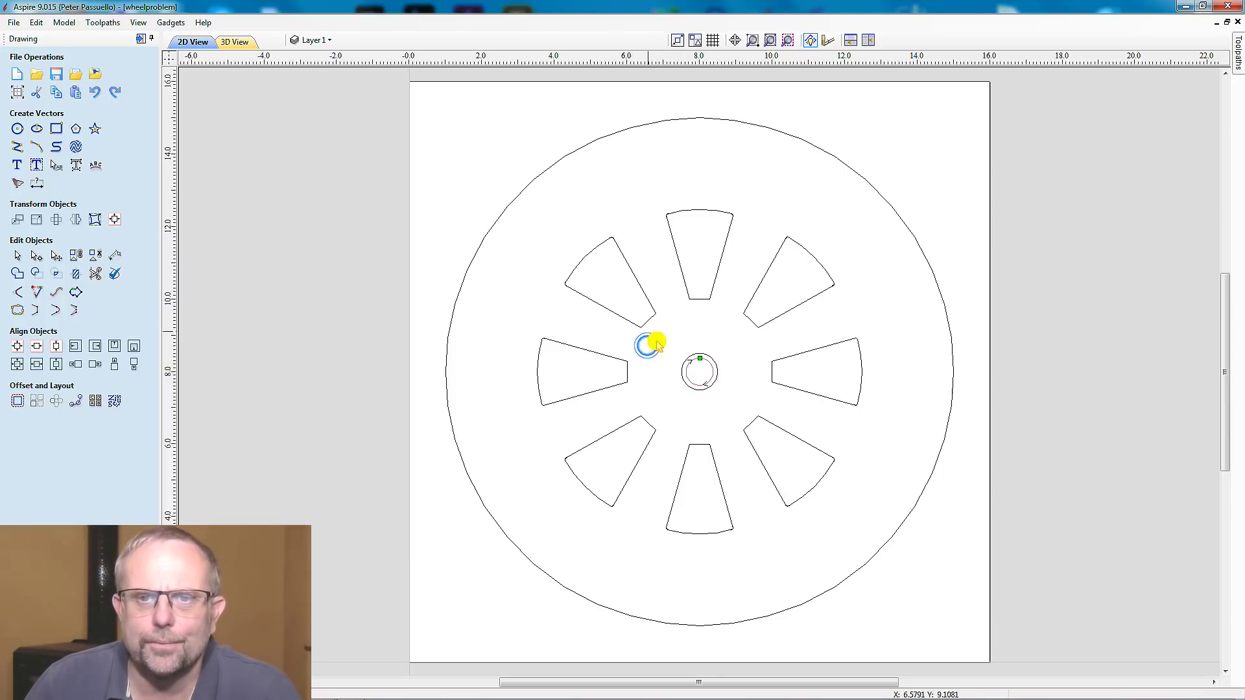
{"action": "left_click", "coordinate": [646, 321]}
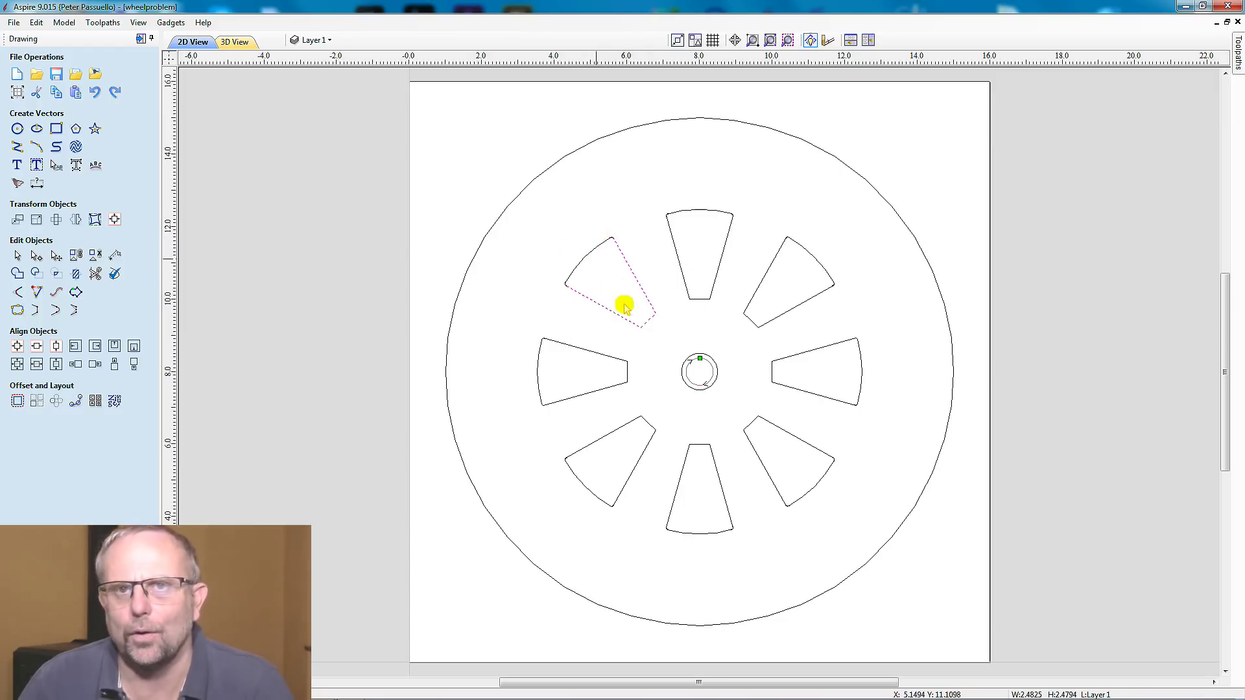
{"action": "left_click", "coordinate": [509, 365]}
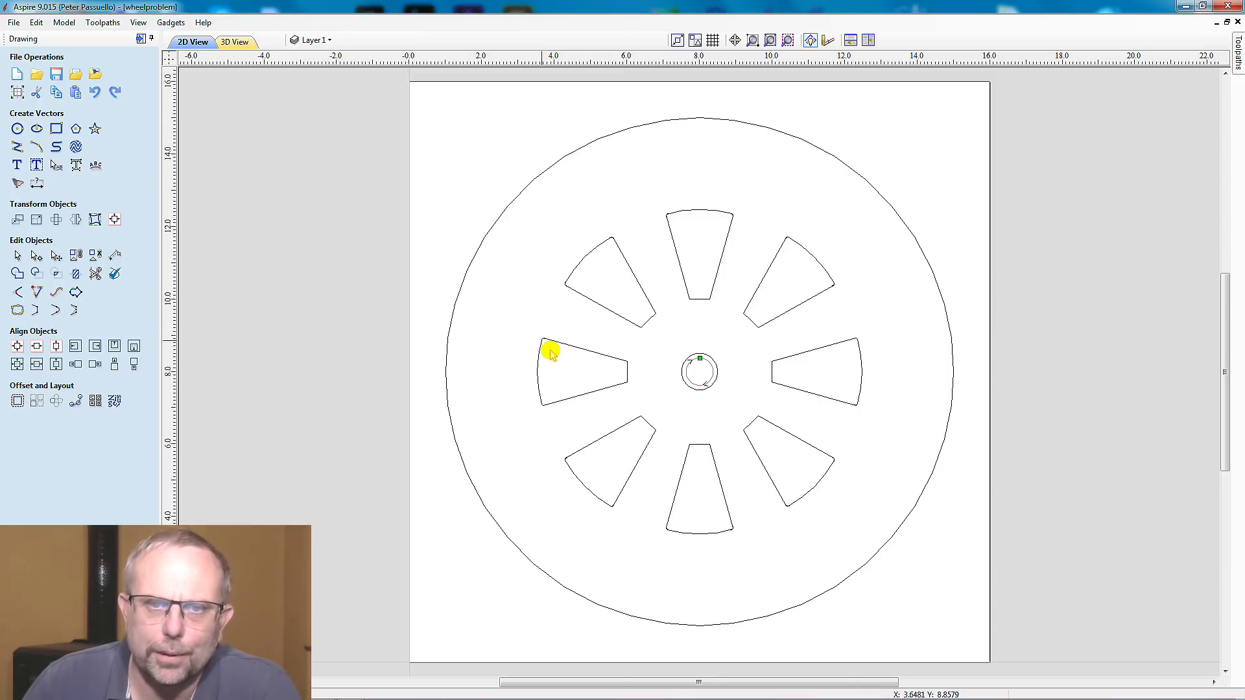
Zoom into the left spoke's filleted corners to reveal the small overlapping segments
{"action": "scroll", "coordinate": [550, 353], "scroll_direction": "up", "scroll_amount": 12}
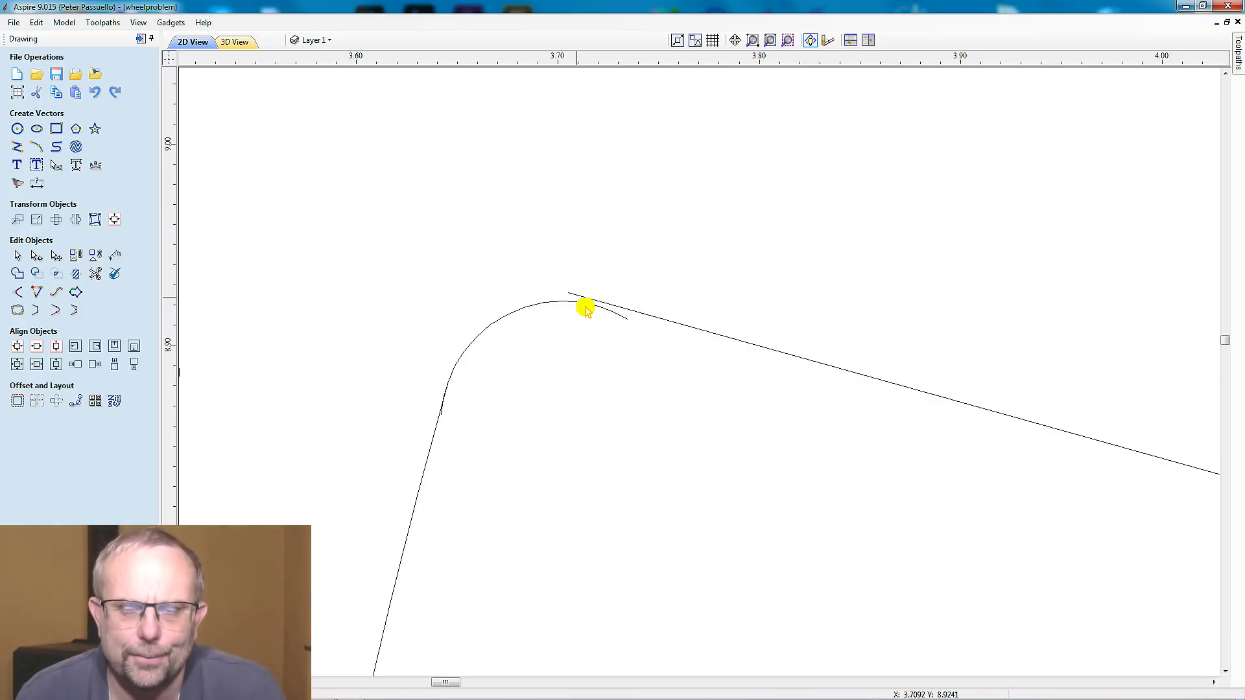
{"action": "scroll", "coordinate": [514, 200], "scroll_direction": "down", "scroll_amount": 8}
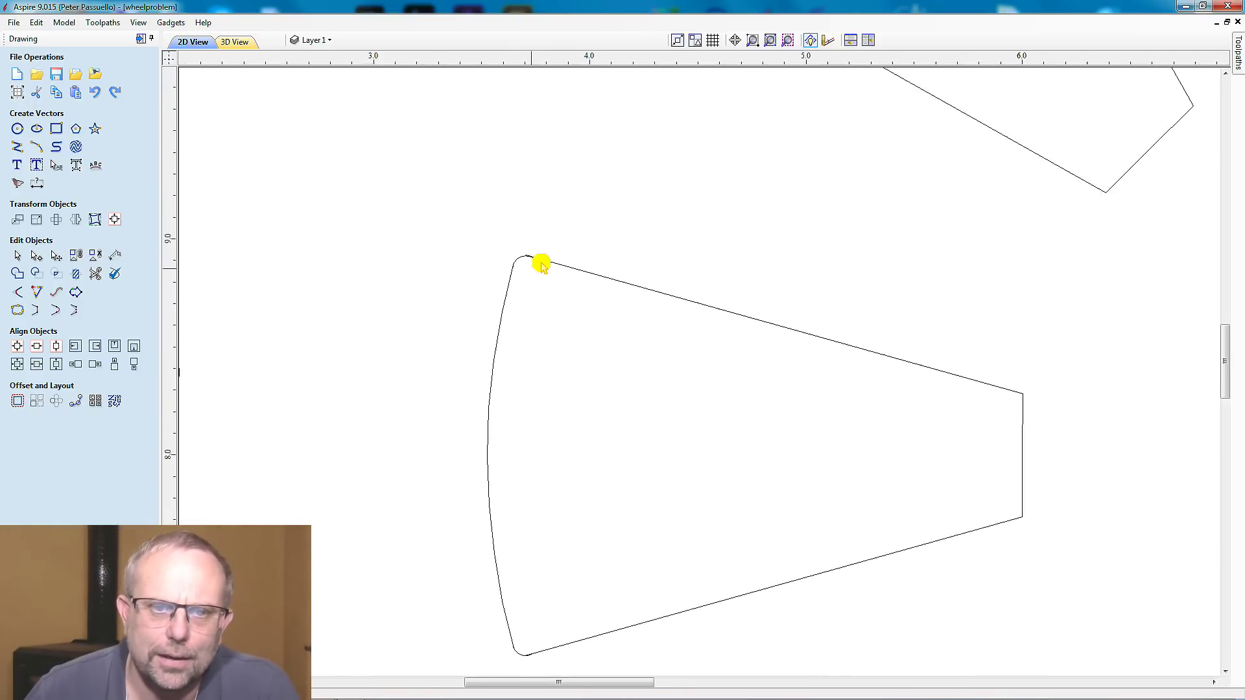
{"action": "scroll", "coordinate": [526, 616], "scroll_direction": "up", "scroll_amount": 8}
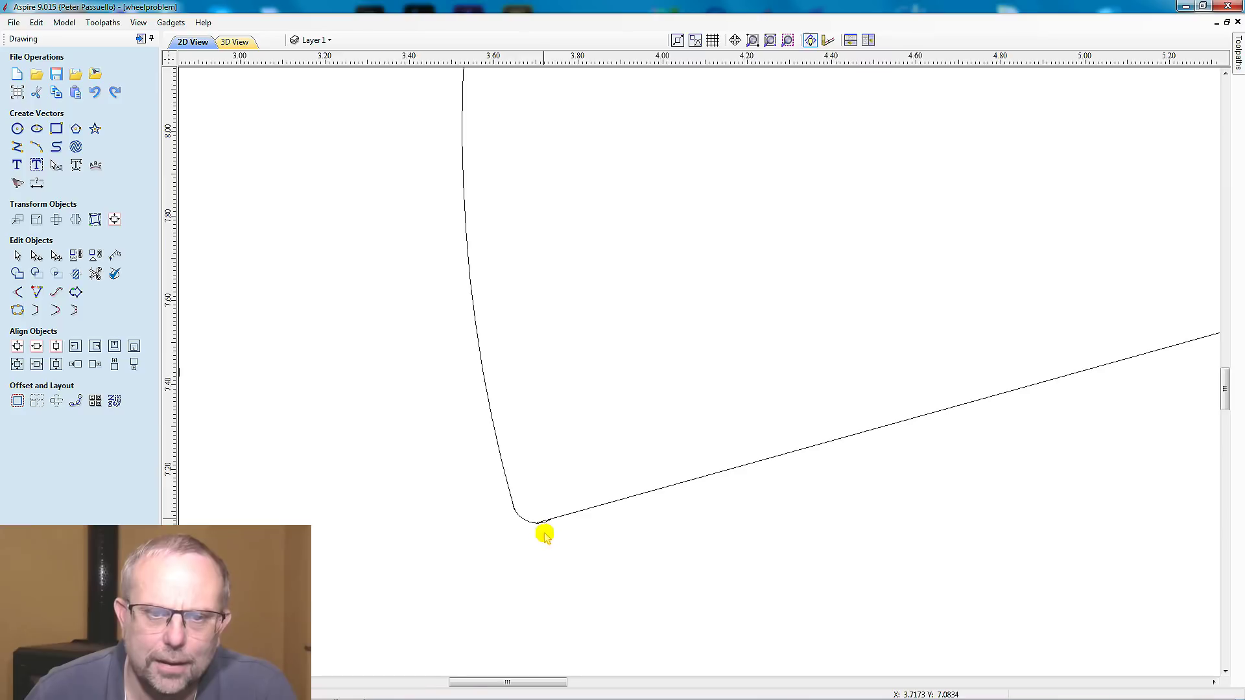
{"action": "scroll", "coordinate": [512, 517], "scroll_direction": "up", "scroll_amount": 3}
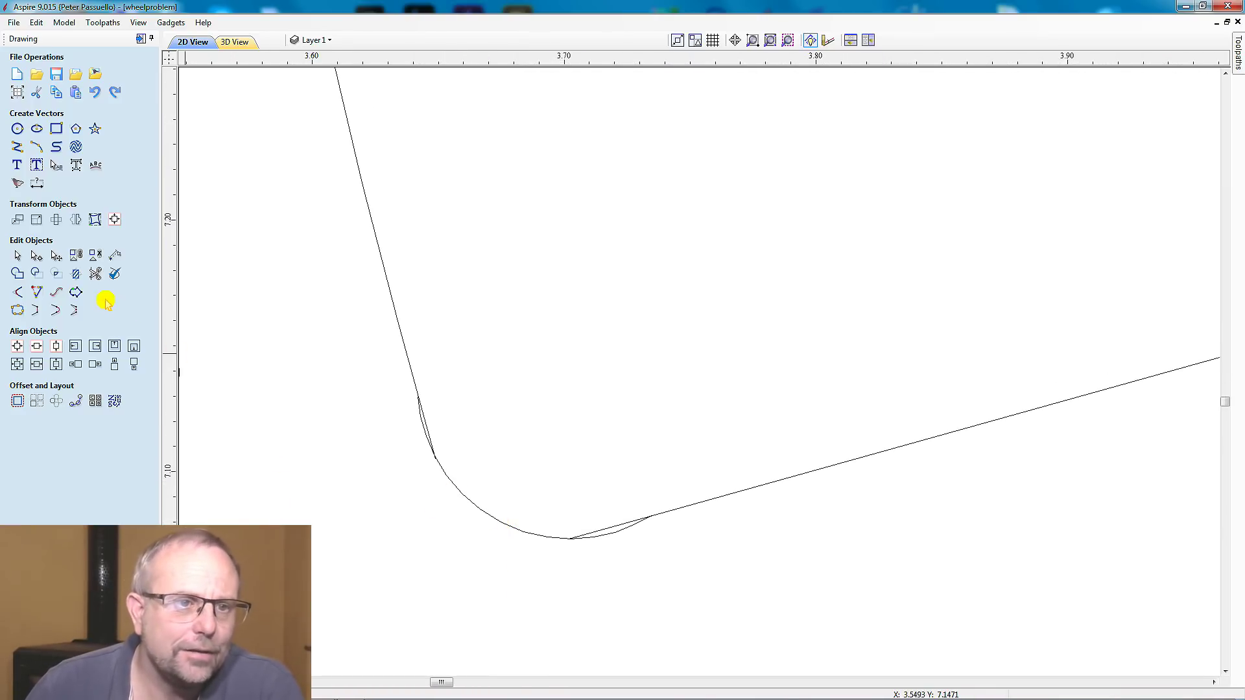
Trim the overlapping pieces off the left spoke's curve and curve bottom with Interactive Vector Trim
{"action": "left_click", "coordinate": [97, 275]}
{"action": "scroll", "coordinate": [431, 430], "scroll_direction": "up", "scroll_amount": 3}
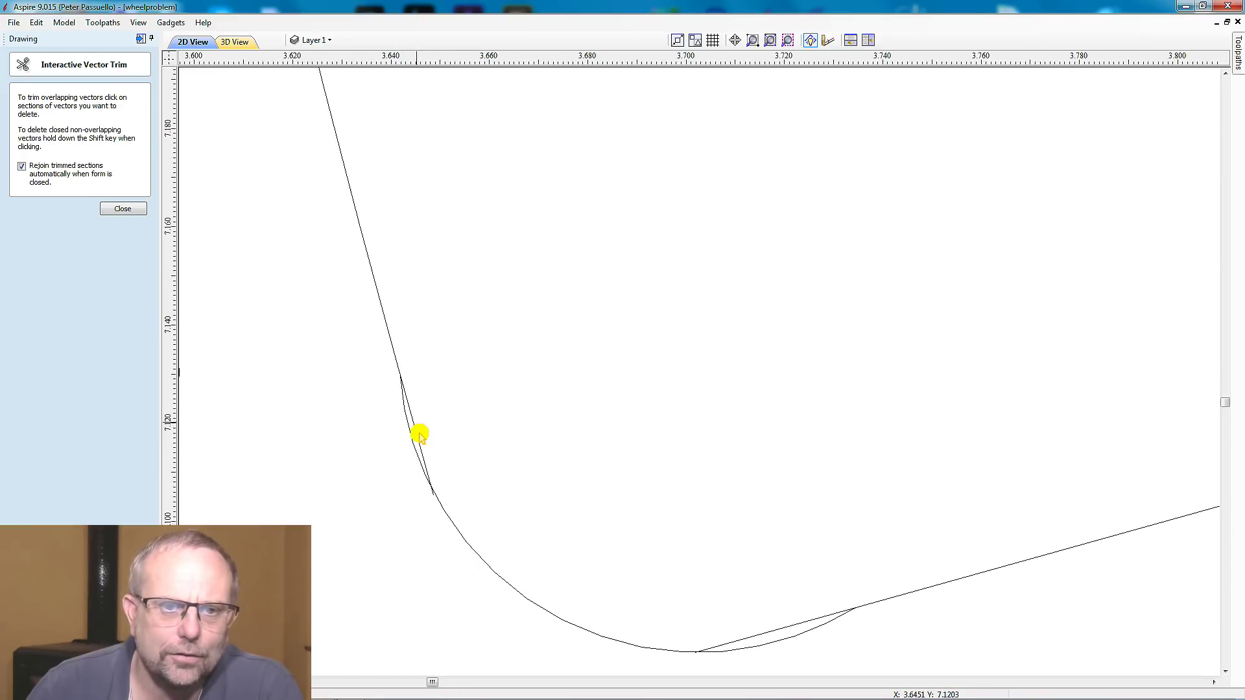
{"action": "left_click", "coordinate": [420, 436]}
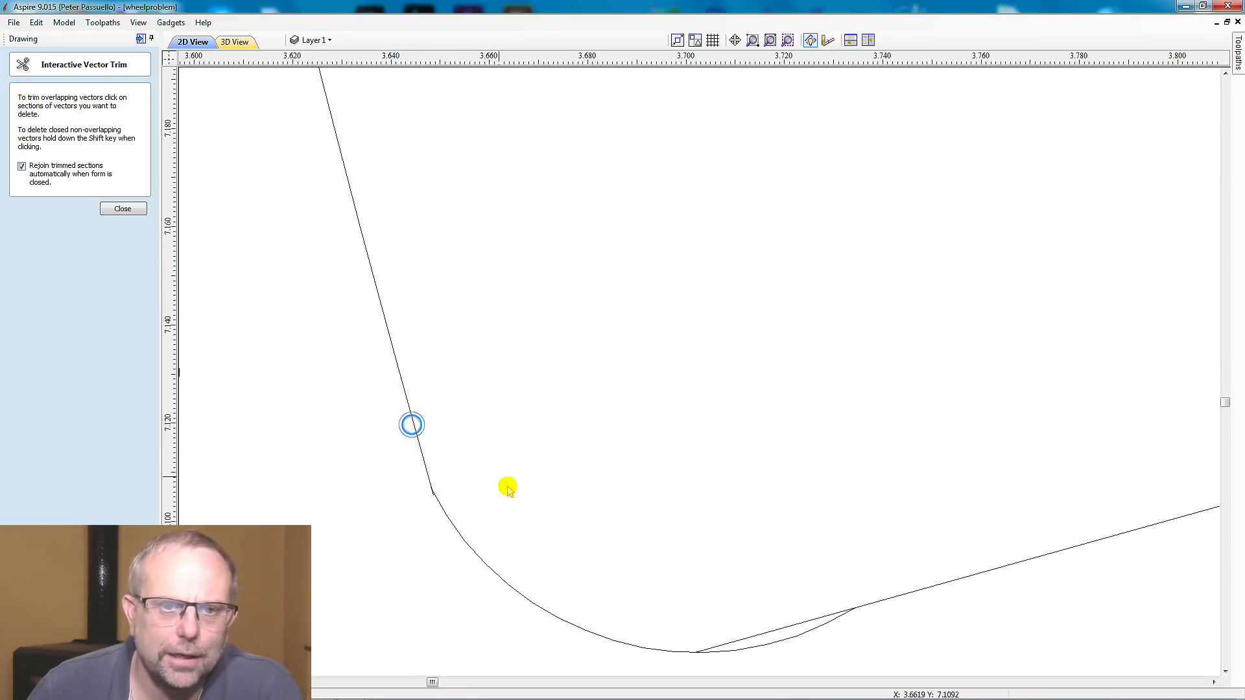
{"action": "left_click", "coordinate": [757, 655]}
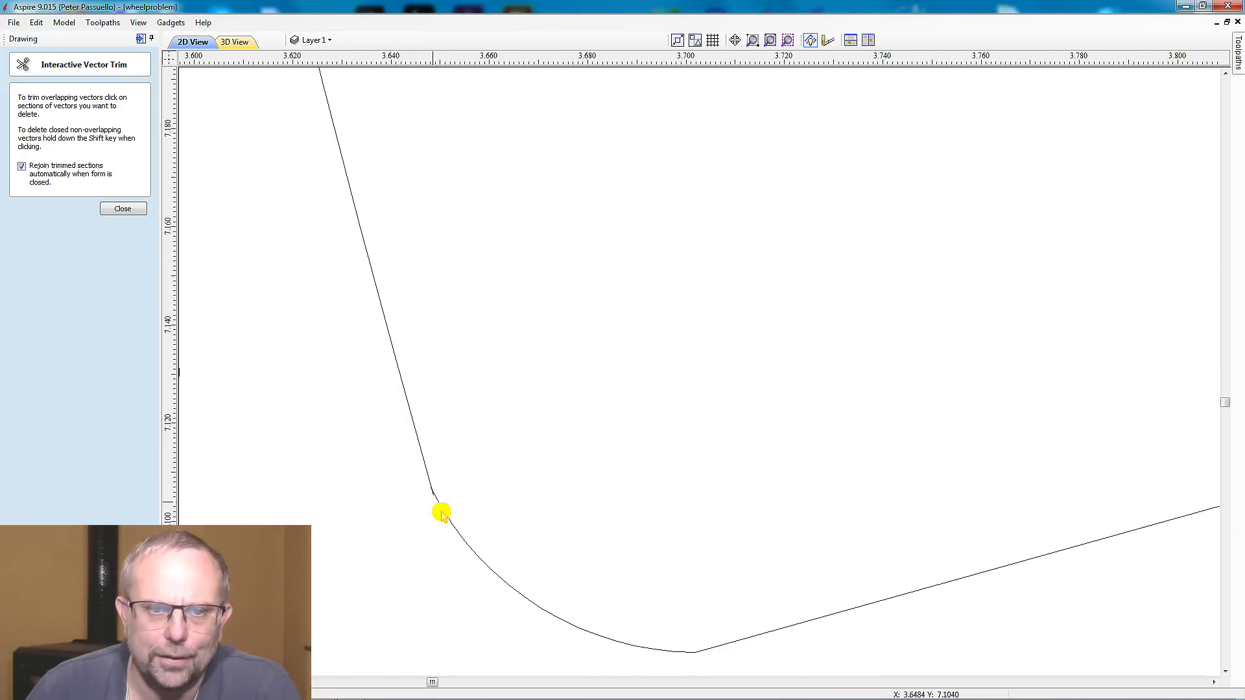
{"action": "scroll", "coordinate": [440, 510], "scroll_direction": "up", "scroll_amount": 5}
{"action": "scroll", "coordinate": [441, 510], "scroll_direction": "up", "scroll_amount": 3}
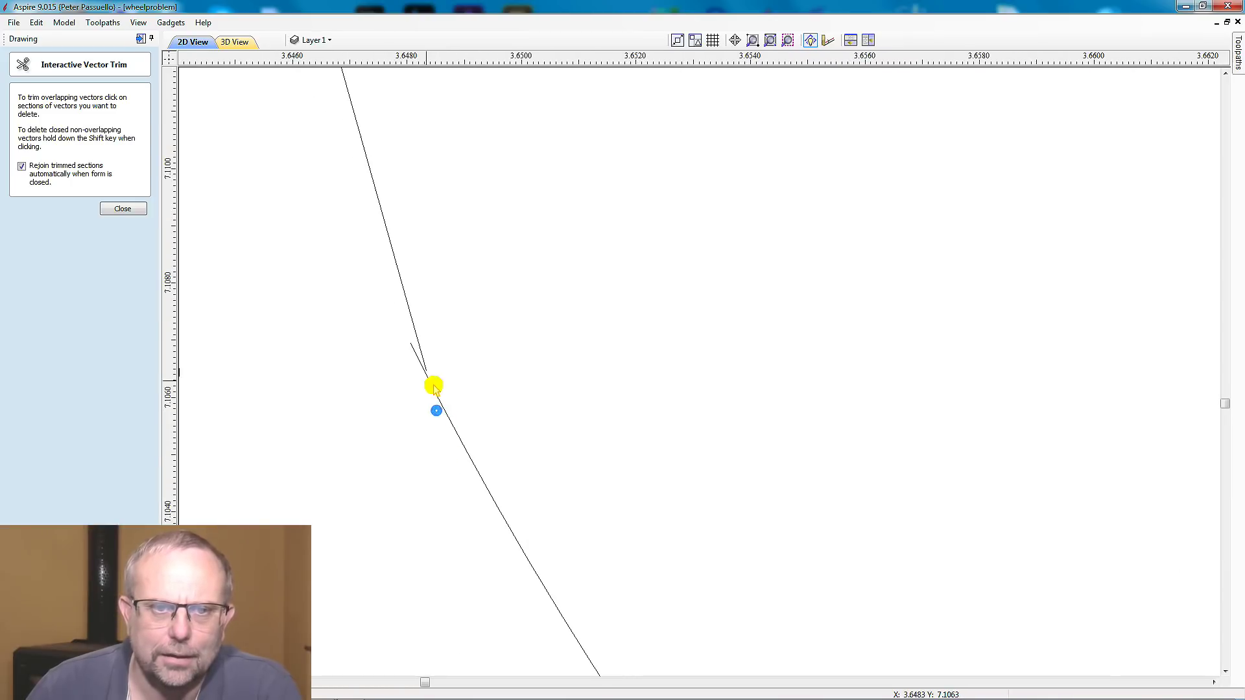
{"action": "scroll", "coordinate": [422, 371], "scroll_direction": "up", "scroll_amount": 1}
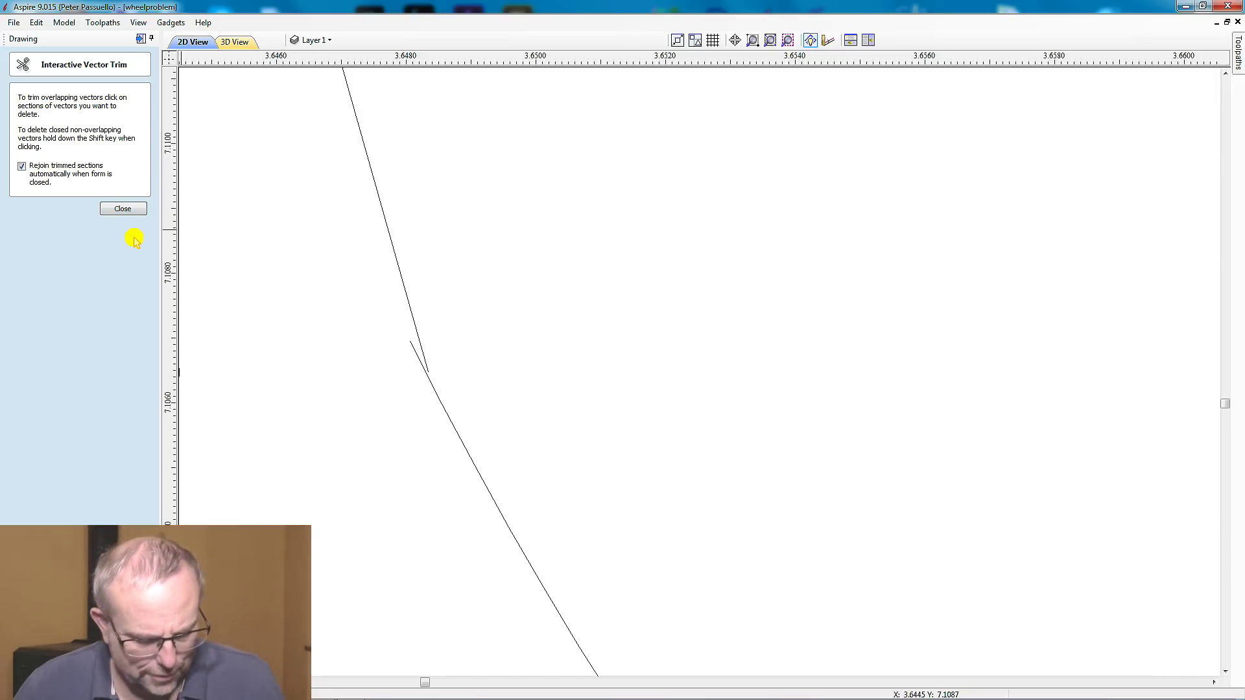
Trim the three short stubs where the lines cross at the lower rounded corner
{"action": "left_click", "coordinate": [416, 360]}
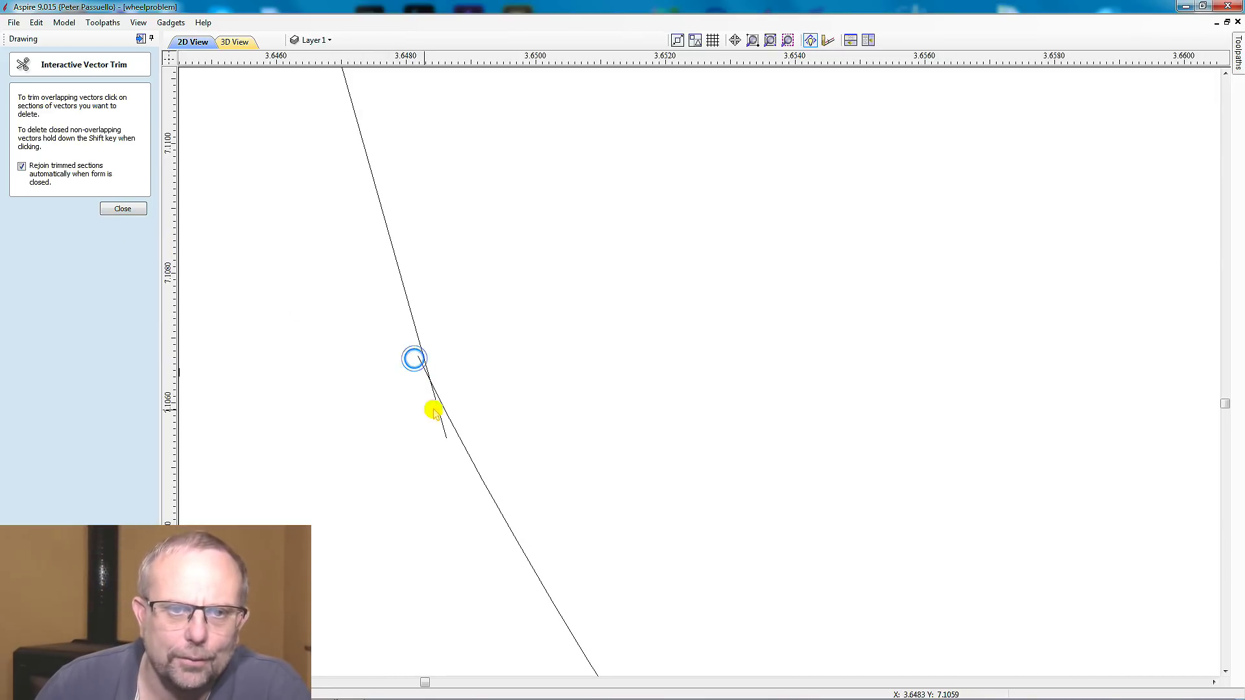
{"action": "left_click", "coordinate": [426, 375]}
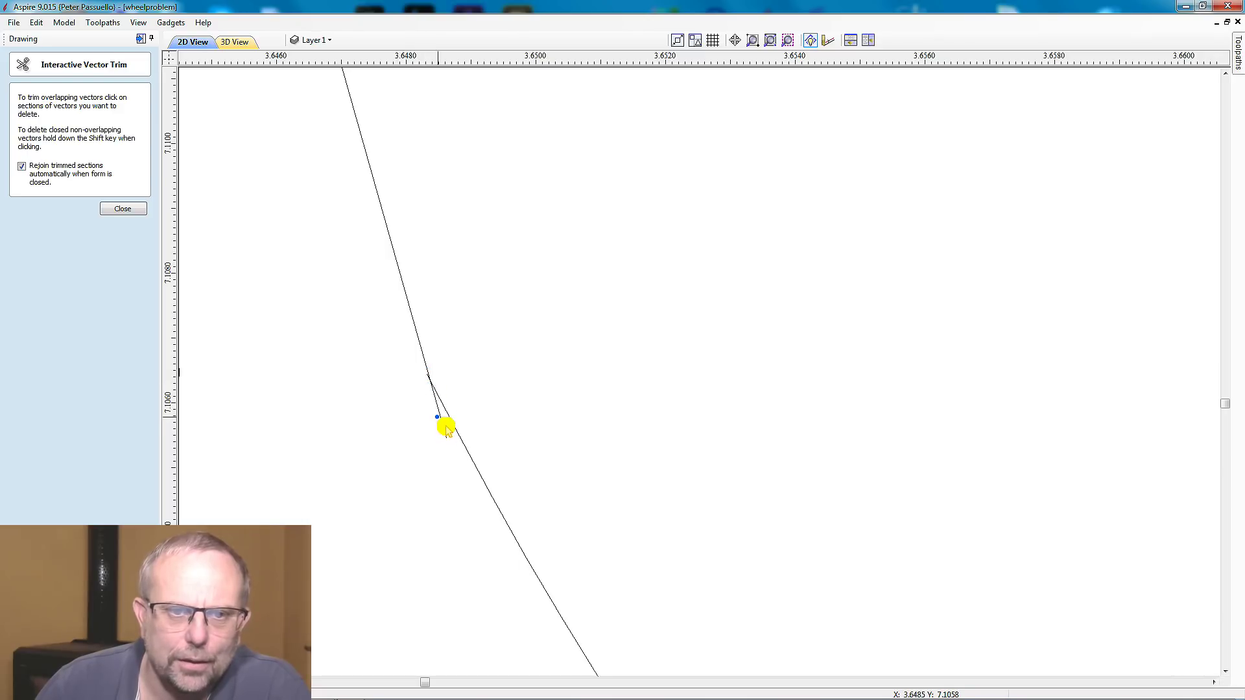
{"action": "left_click", "coordinate": [438, 418]}
{"action": "scroll", "coordinate": [403, 396], "scroll_direction": "down", "scroll_amount": 3}
{"action": "scroll", "coordinate": [403, 396], "scroll_direction": "down", "scroll_amount": 3}
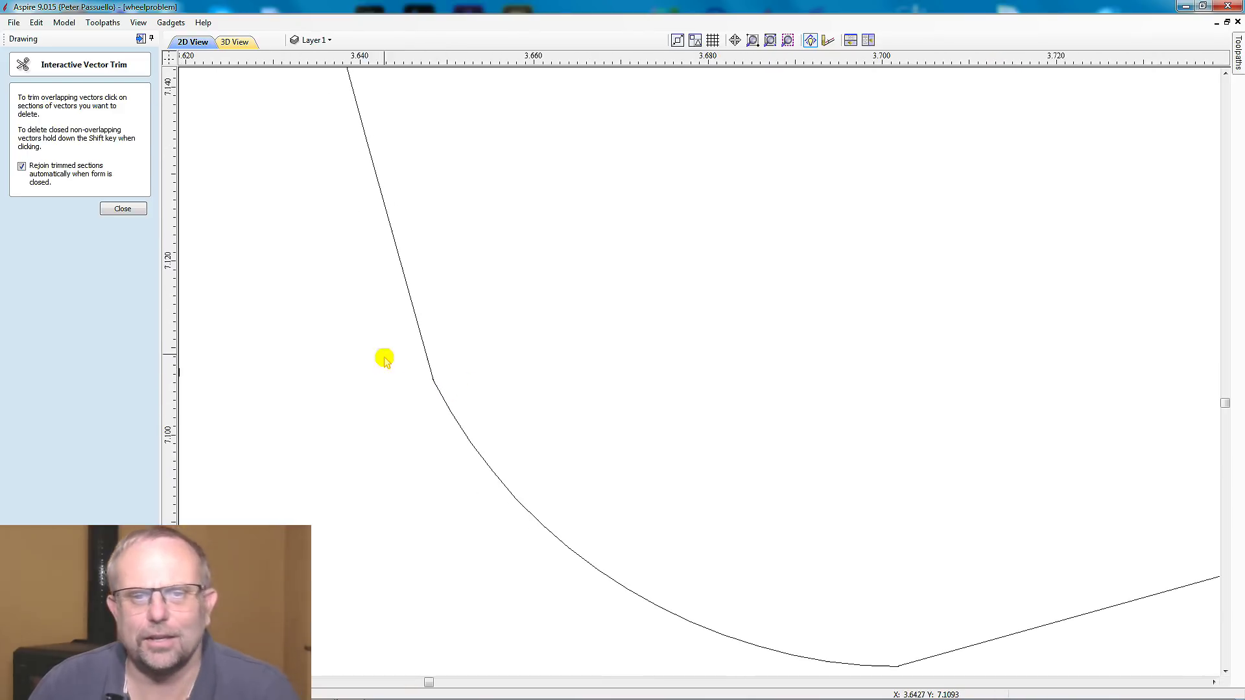
{"action": "scroll", "coordinate": [389, 354], "scroll_direction": "up", "scroll_amount": 1}
{"action": "scroll", "coordinate": [486, 394], "scroll_direction": "down", "scroll_amount": 4}
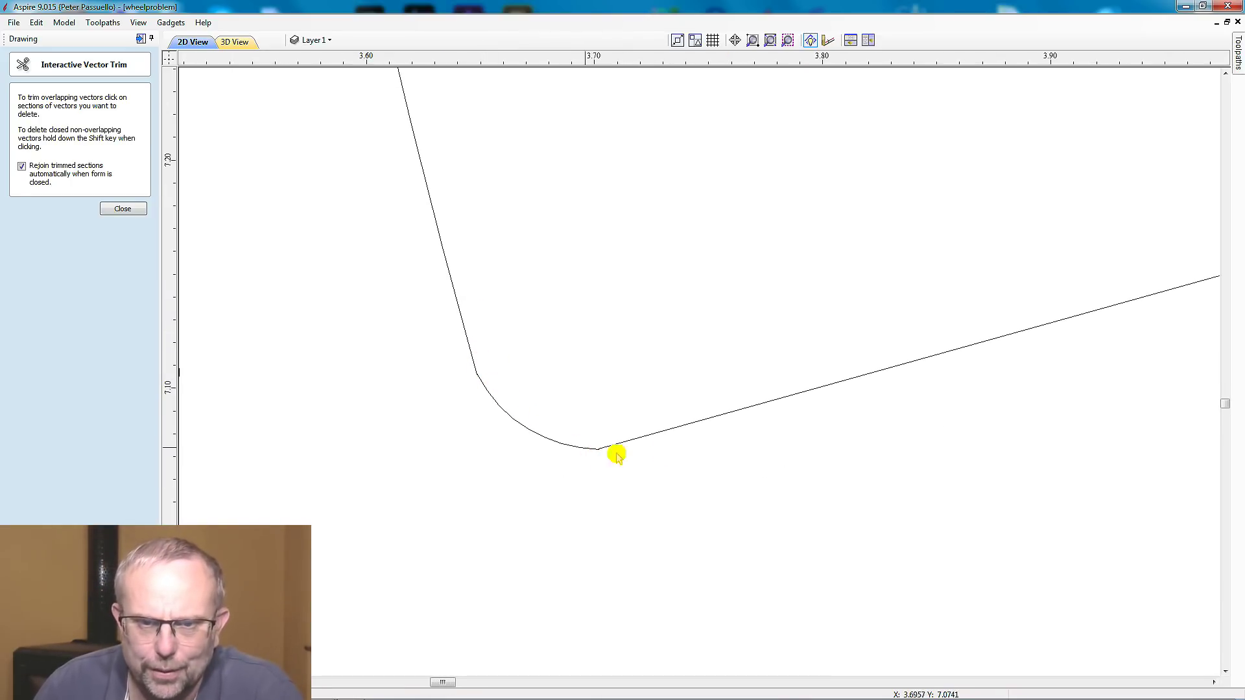
{"action": "scroll", "coordinate": [428, 461], "scroll_direction": "down", "scroll_amount": 4}
{"action": "scroll", "coordinate": [441, 480], "scroll_direction": "down", "scroll_amount": 4}
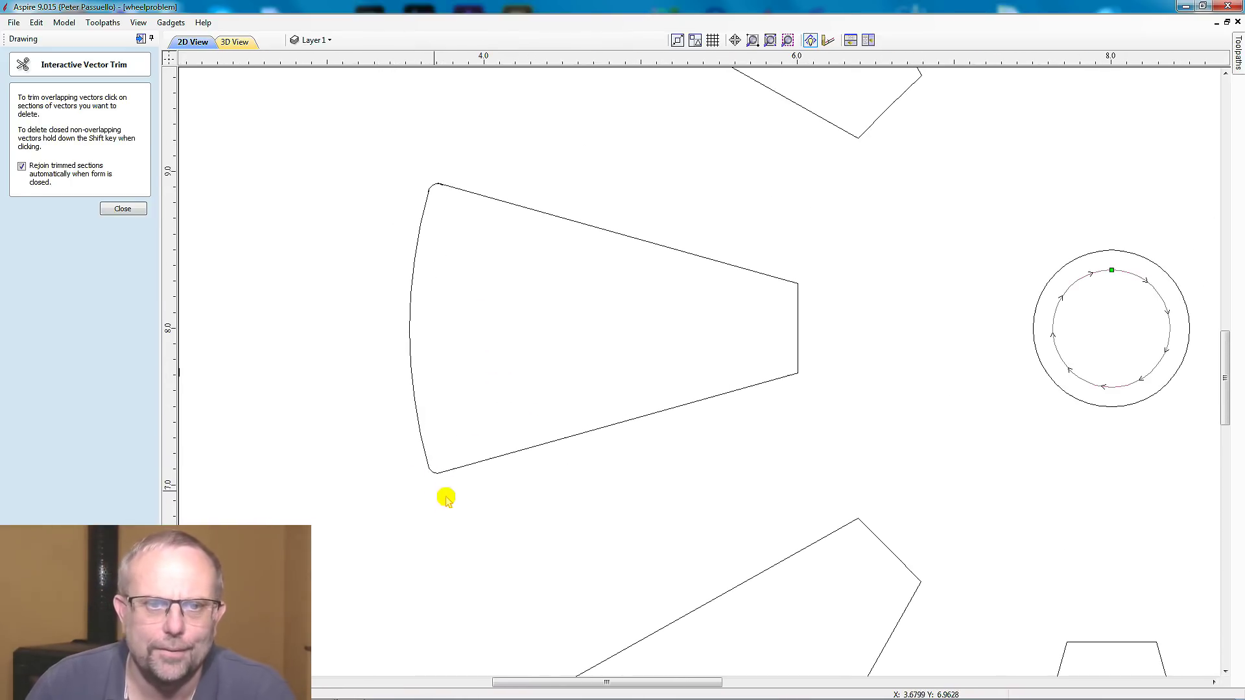
{"action": "scroll", "coordinate": [404, 212], "scroll_direction": "up", "scroll_amount": 4}
{"action": "scroll", "coordinate": [405, 213], "scroll_direction": "up", "scroll_amount": 2}
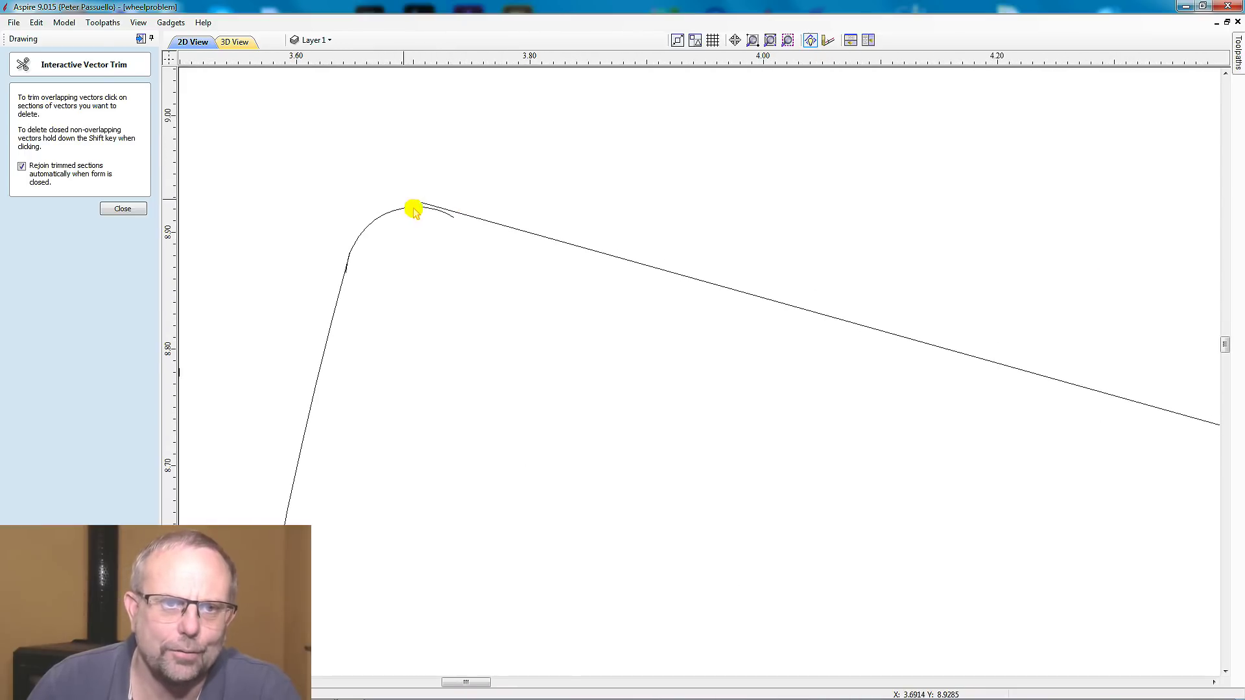
{"action": "scroll", "coordinate": [420, 211], "scroll_direction": "down", "scroll_amount": 5}
{"action": "scroll", "coordinate": [453, 389], "scroll_direction": "up", "scroll_amount": 2}
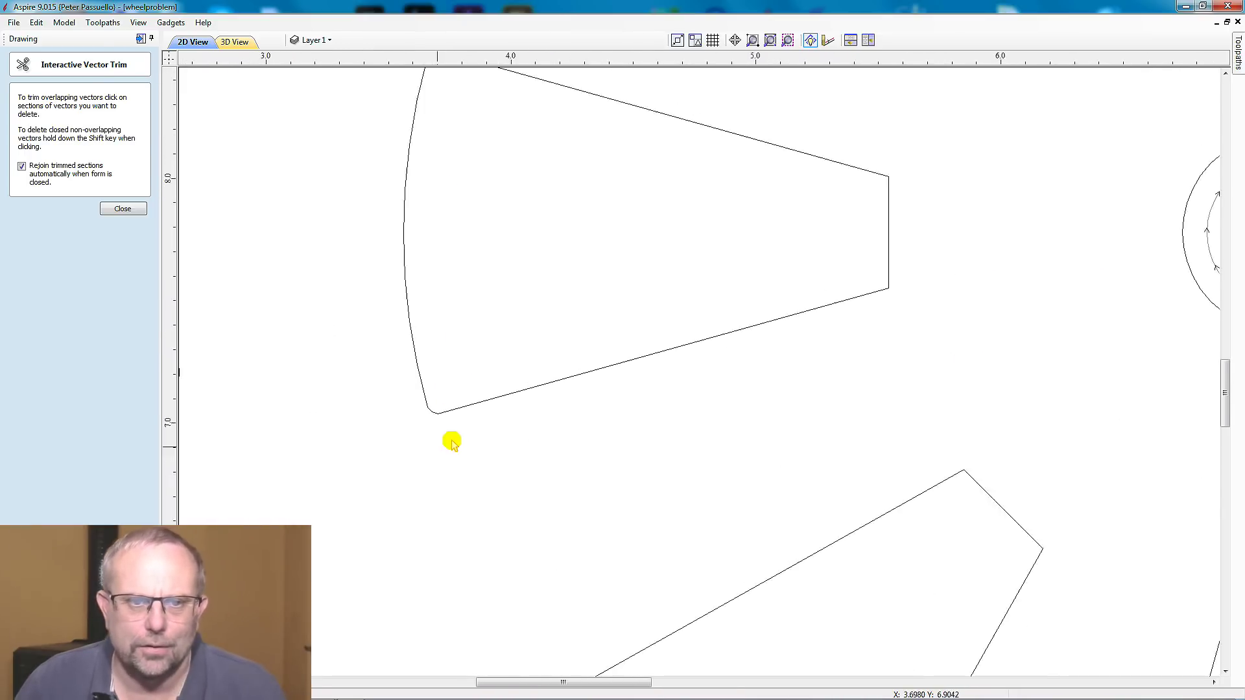
{"action": "scroll", "coordinate": [454, 433], "scroll_direction": "up", "scroll_amount": 1}
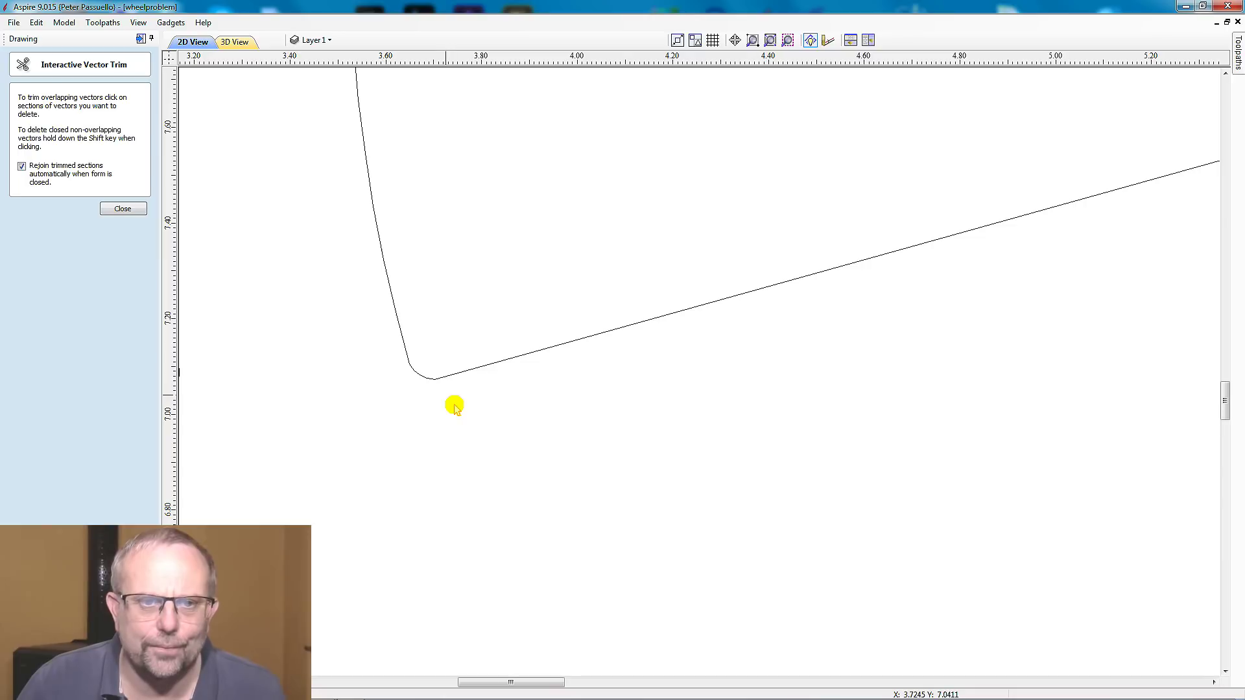
{"action": "scroll", "coordinate": [434, 385], "scroll_direction": "up", "scroll_amount": 5}
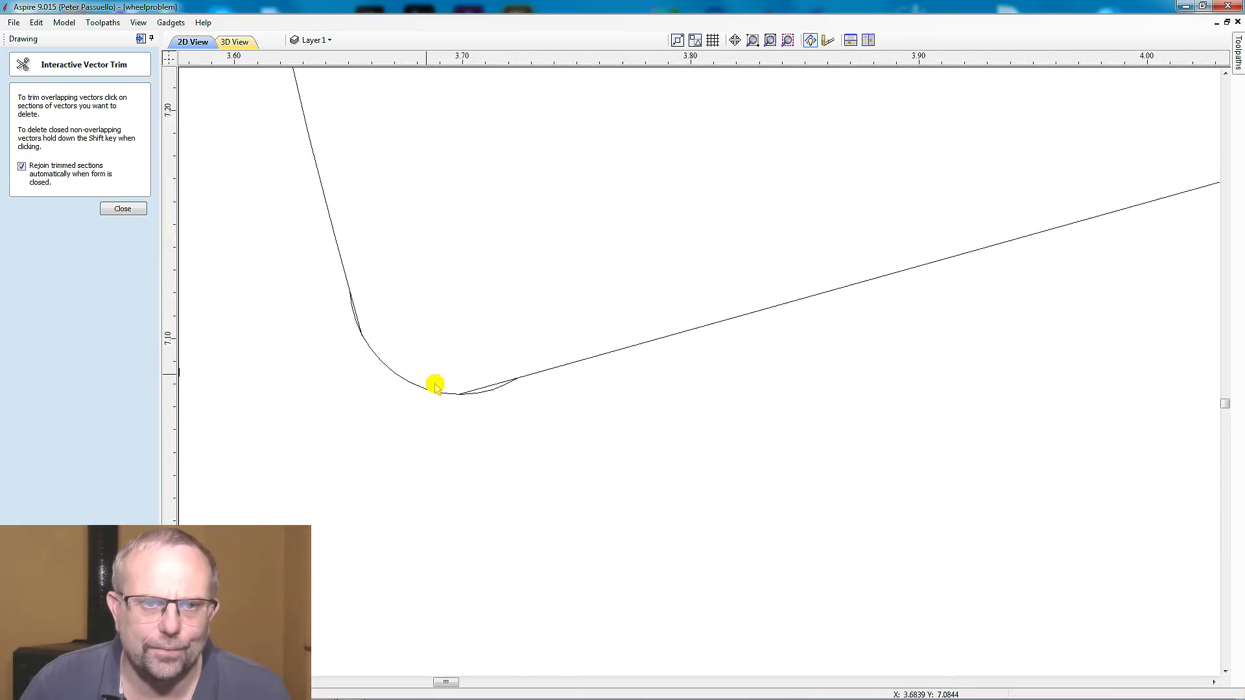
{"action": "scroll", "coordinate": [520, 506], "scroll_direction": "down", "scroll_amount": 7}
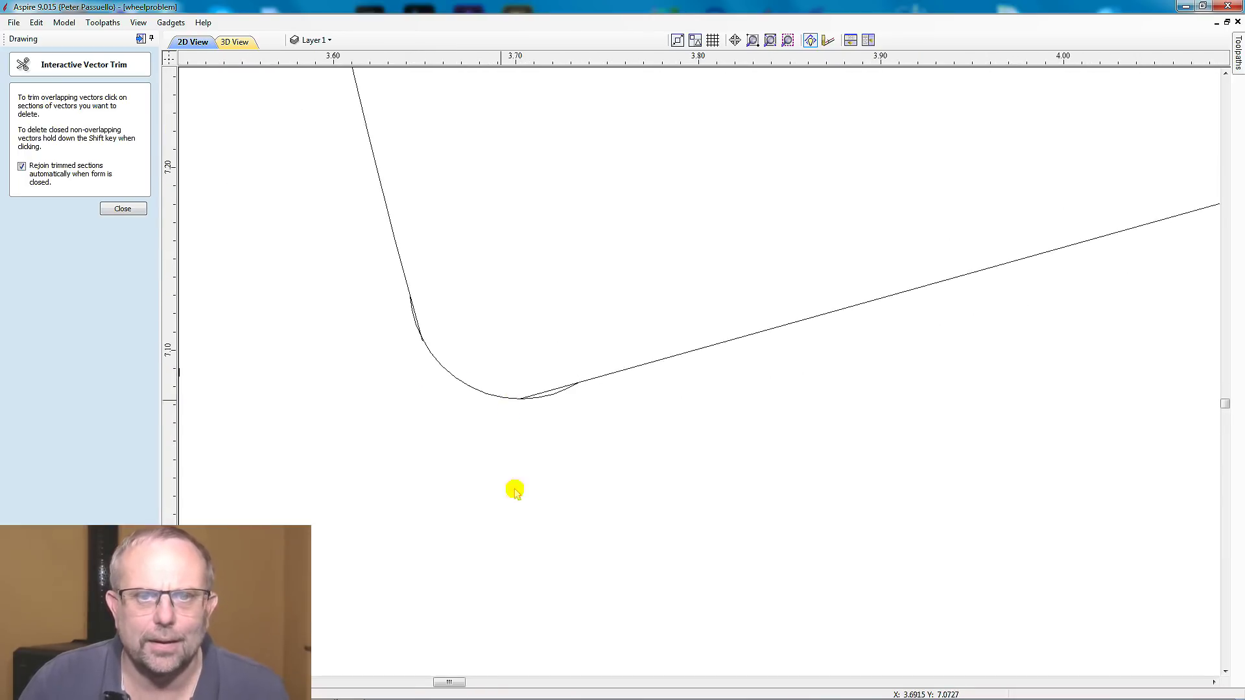
{"action": "left_click", "coordinate": [122, 209]}
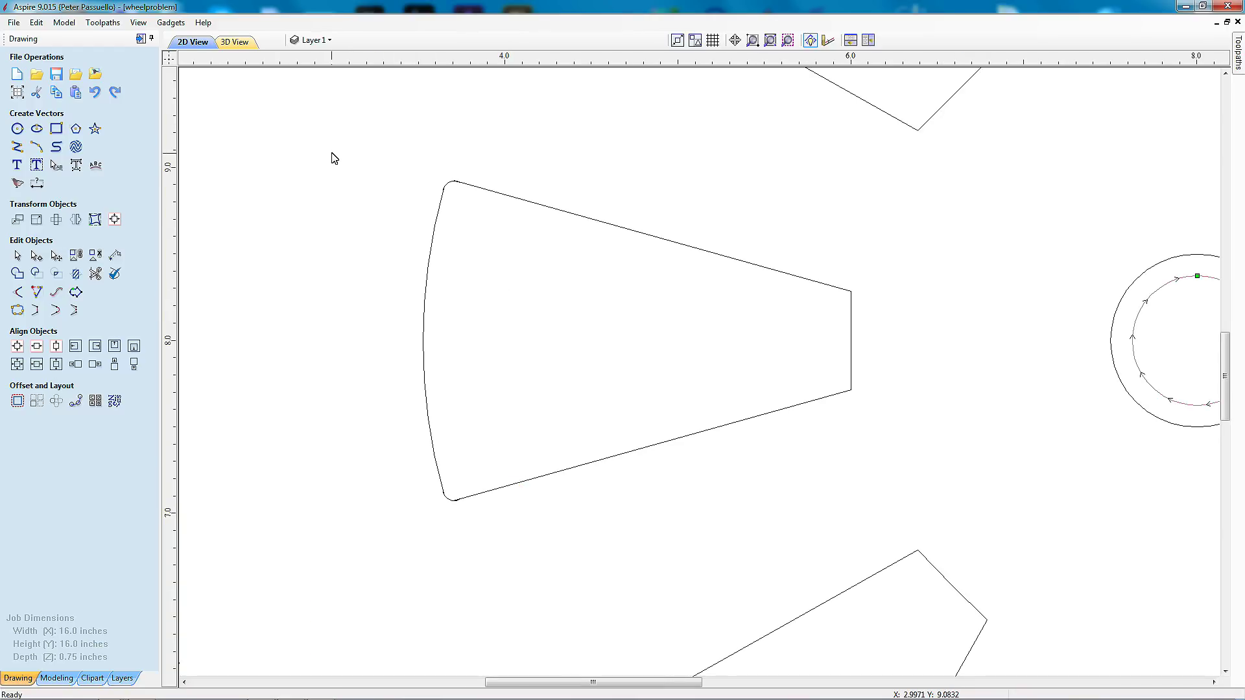
Join the left wedge's four open pieces into one closed vector at a .1 tolerance
{"action": "left_click_drag", "start_coordinate": [333, 158], "coordinate": [923, 526]}
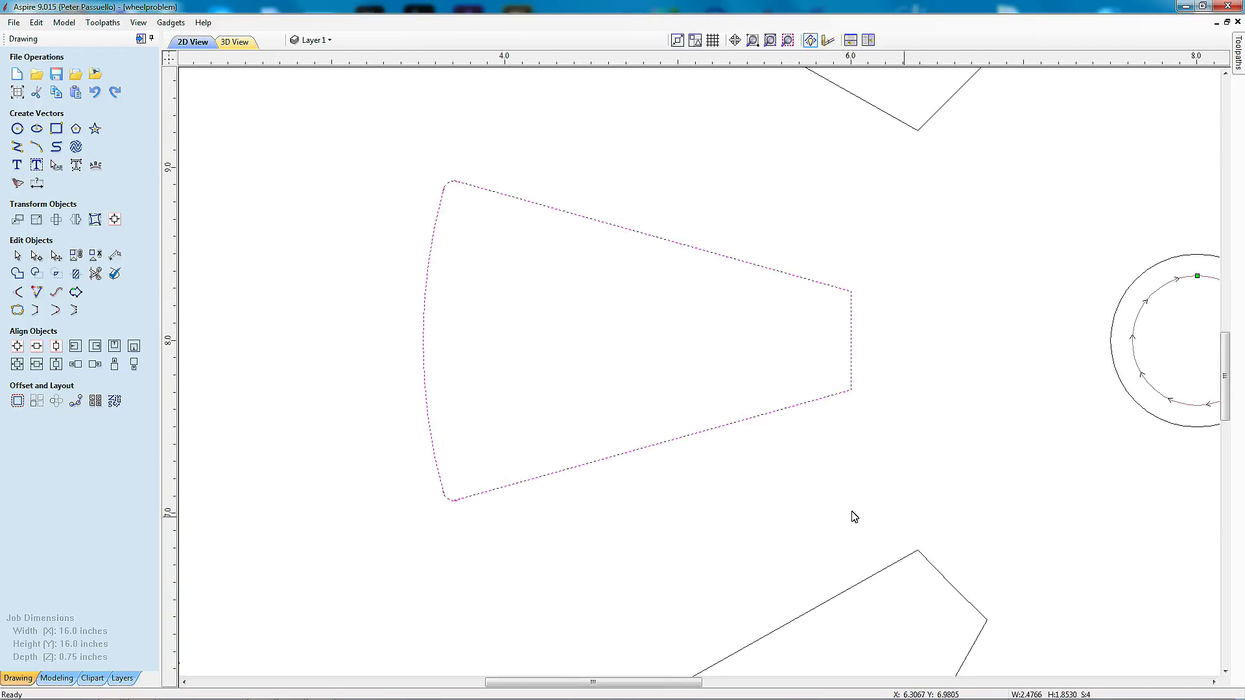
{"action": "left_click", "coordinate": [15, 312]}
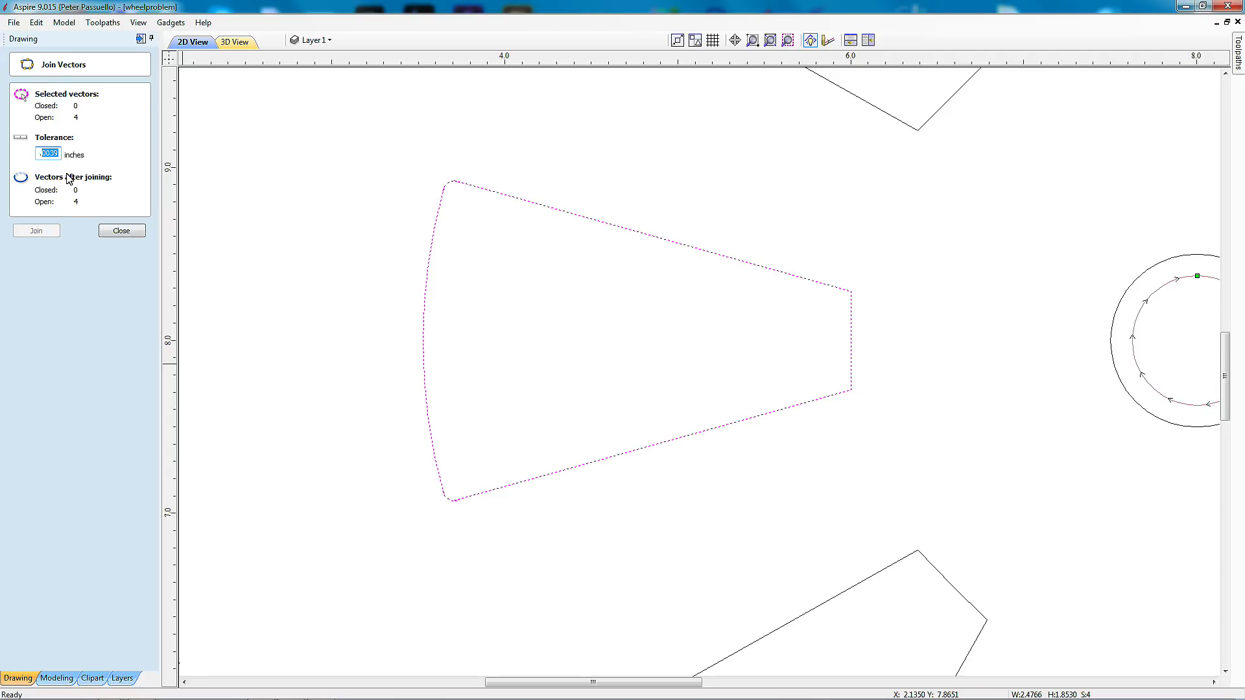
{"action": "type", "text": "1"}
{"action": "left_click", "coordinate": [37, 232]}
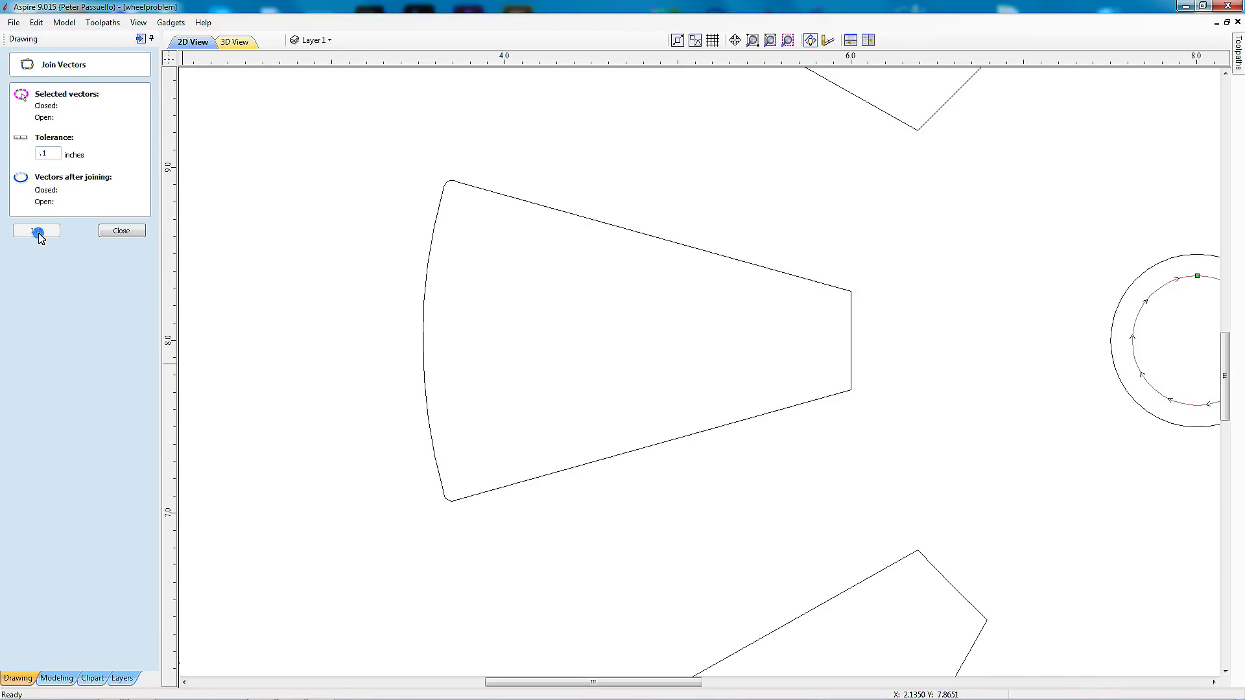
{"action": "left_click", "coordinate": [114, 232]}
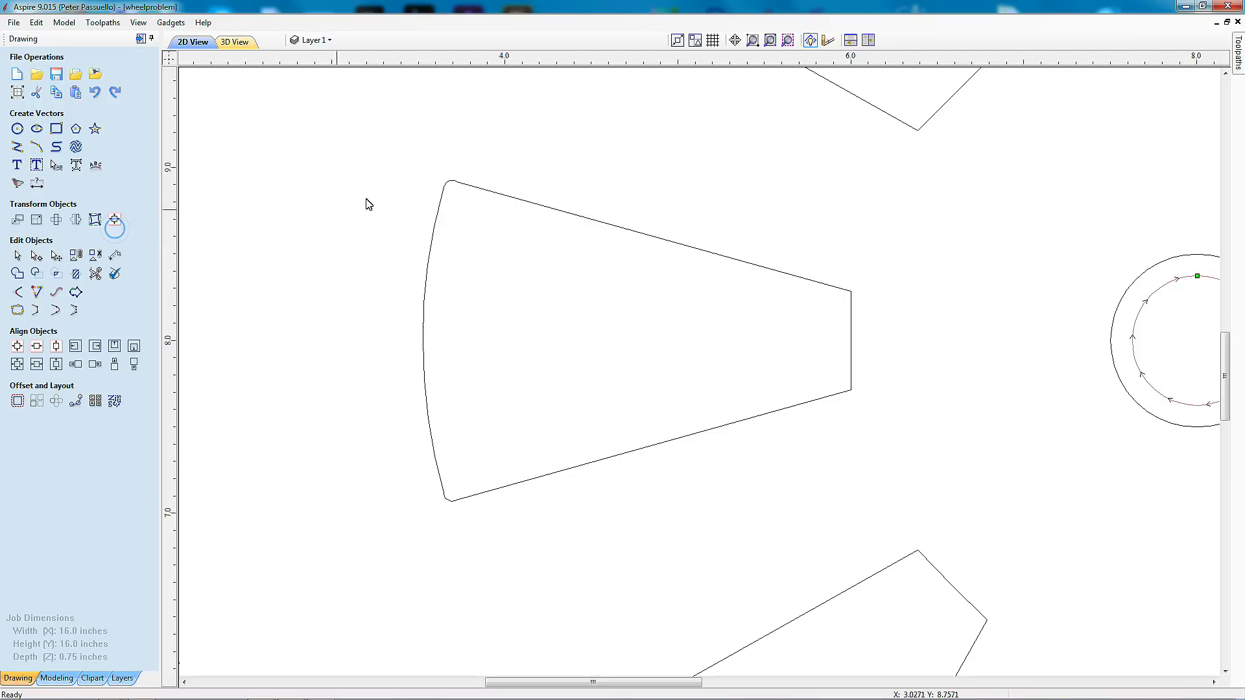
{"action": "left_click", "coordinate": [490, 190]}
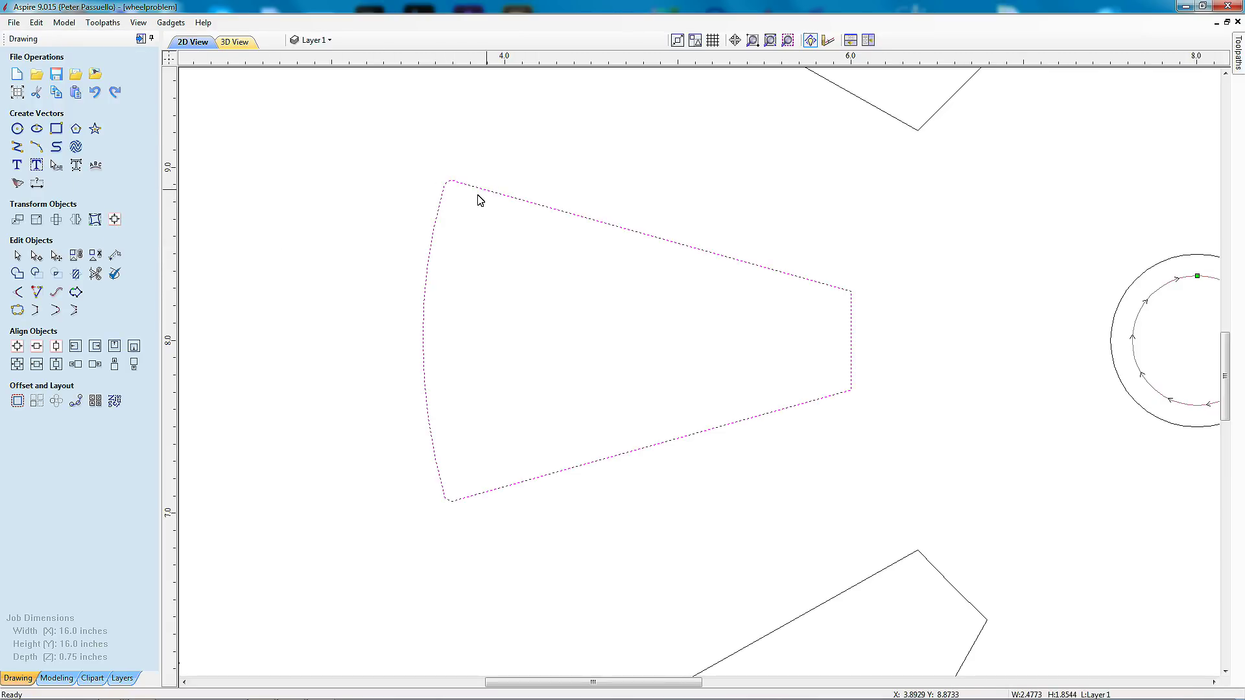
{"action": "left_click", "coordinate": [478, 194]}
{"action": "scroll", "coordinate": [450, 188], "scroll_direction": "up", "scroll_amount": 8}
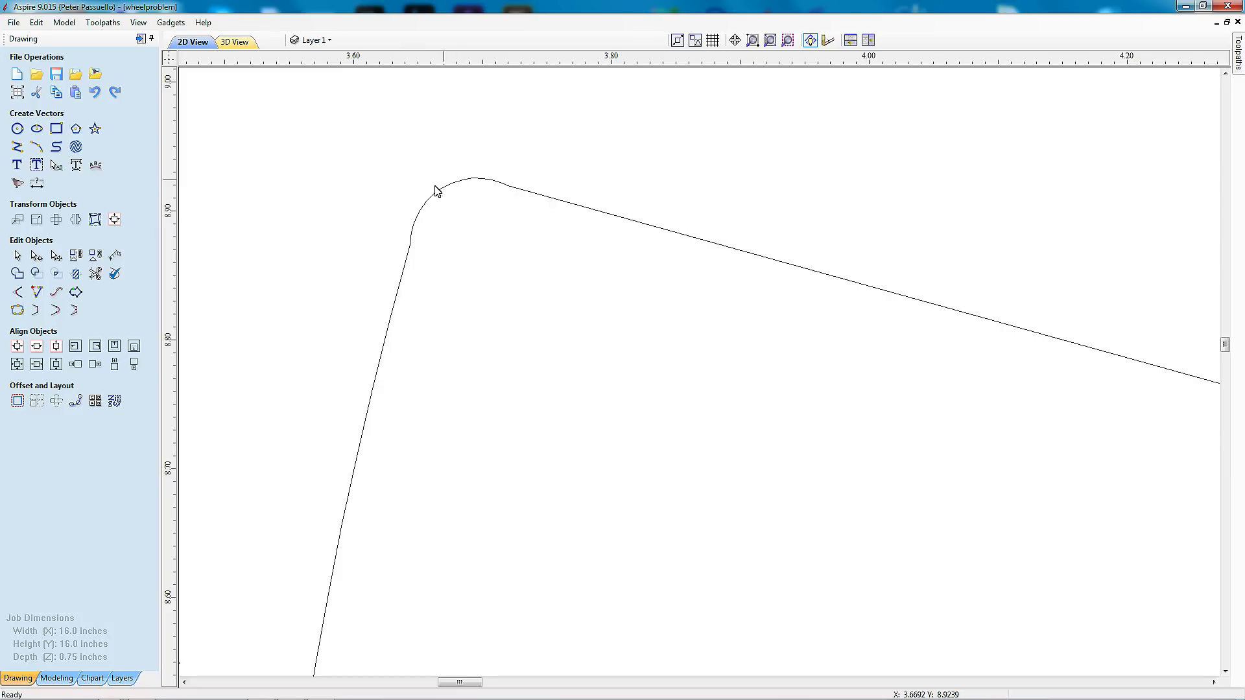
{"action": "scroll", "coordinate": [458, 203], "scroll_direction": "down", "scroll_amount": 8}
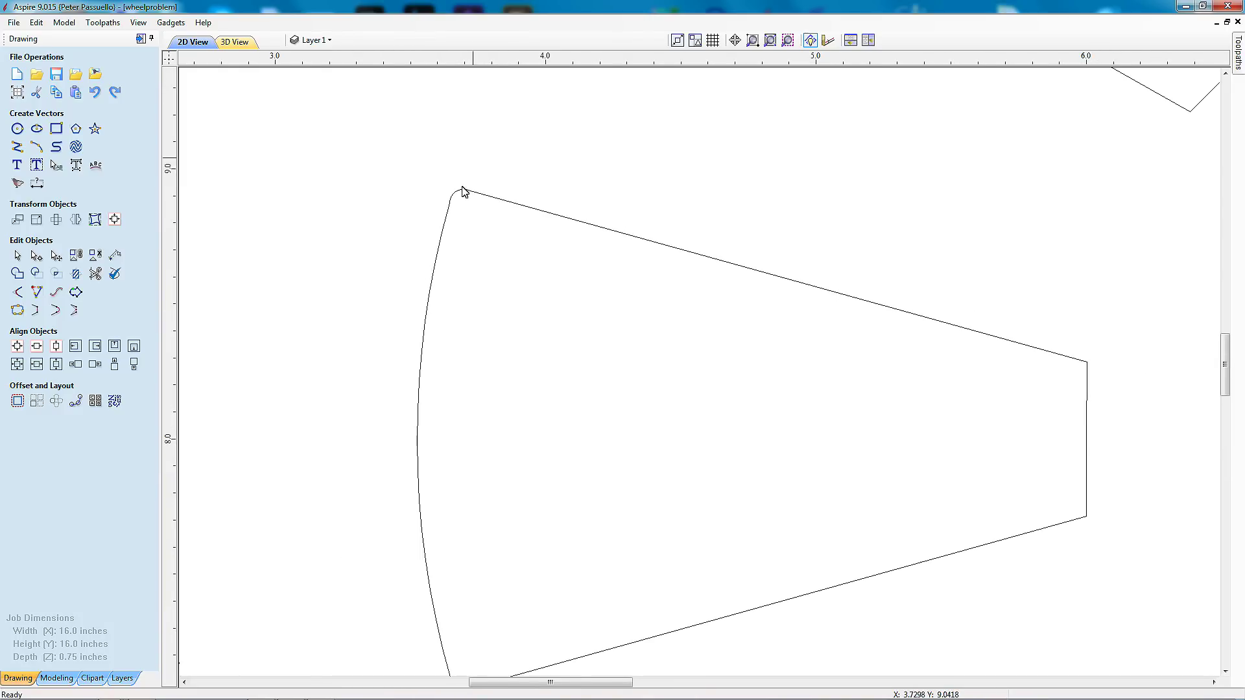
{"action": "scroll", "coordinate": [456, 614], "scroll_direction": "up", "scroll_amount": 6}
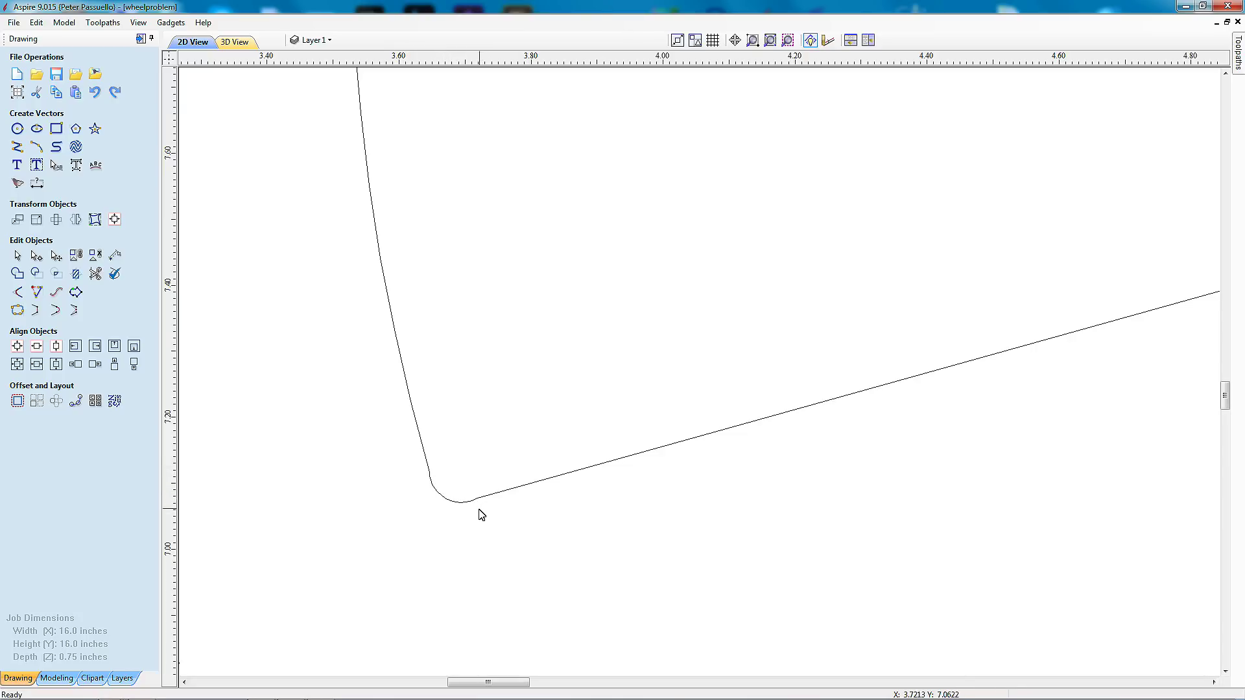
{"action": "scroll", "coordinate": [446, 525], "scroll_direction": "down", "scroll_amount": 5}
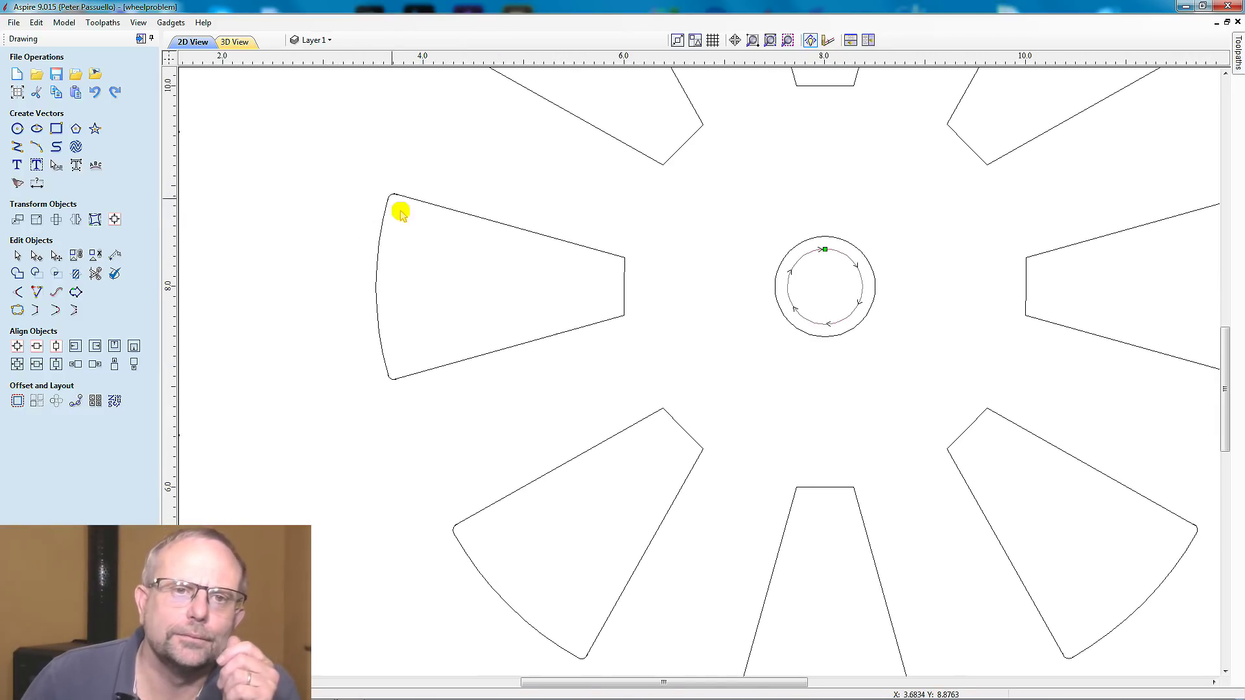
Drag the tiny arcs at the left wedge's top and lower-left corners away from the shape
{"action": "left_click", "coordinate": [388, 211]}
{"action": "scroll", "coordinate": [392, 217], "scroll_direction": "up", "scroll_amount": 2}
{"action": "scroll", "coordinate": [392, 218], "scroll_direction": "up", "scroll_amount": 2}
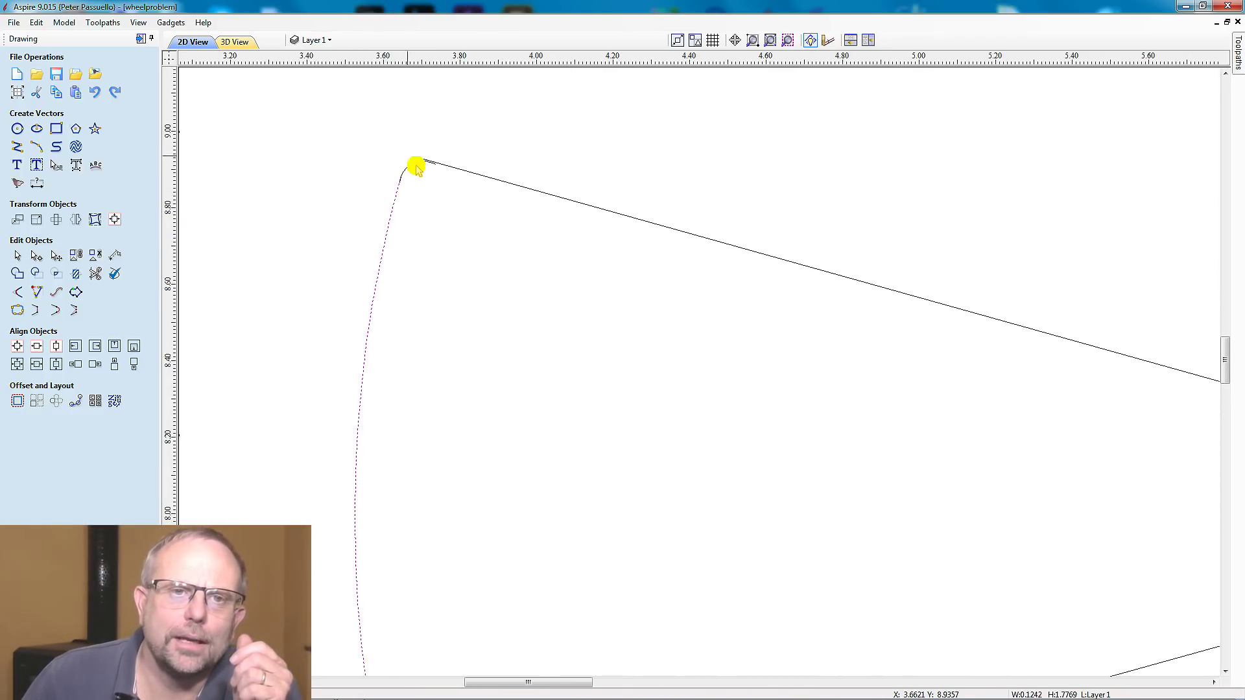
{"action": "left_click", "coordinate": [417, 174]}
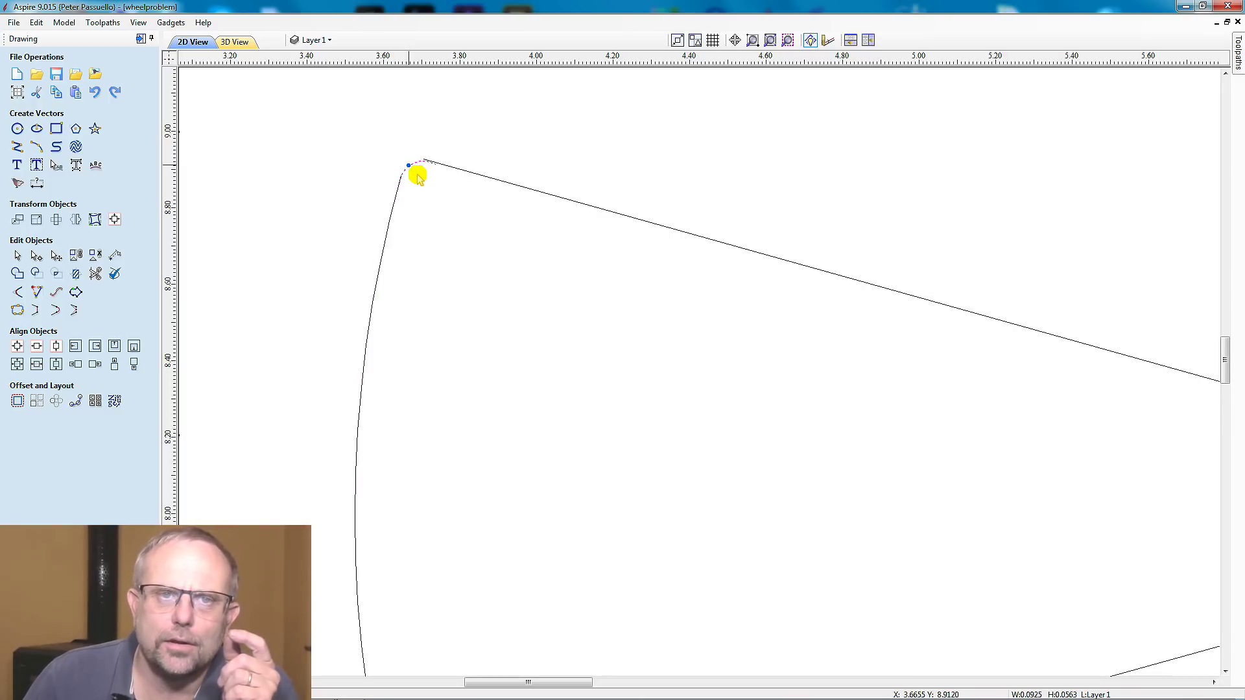
{"action": "left_click", "coordinate": [418, 178]}
{"action": "left_click_drag", "start_coordinate": [428, 185], "coordinate": [341, 130]}
{"action": "scroll", "coordinate": [342, 183], "scroll_direction": "down", "scroll_amount": 3}
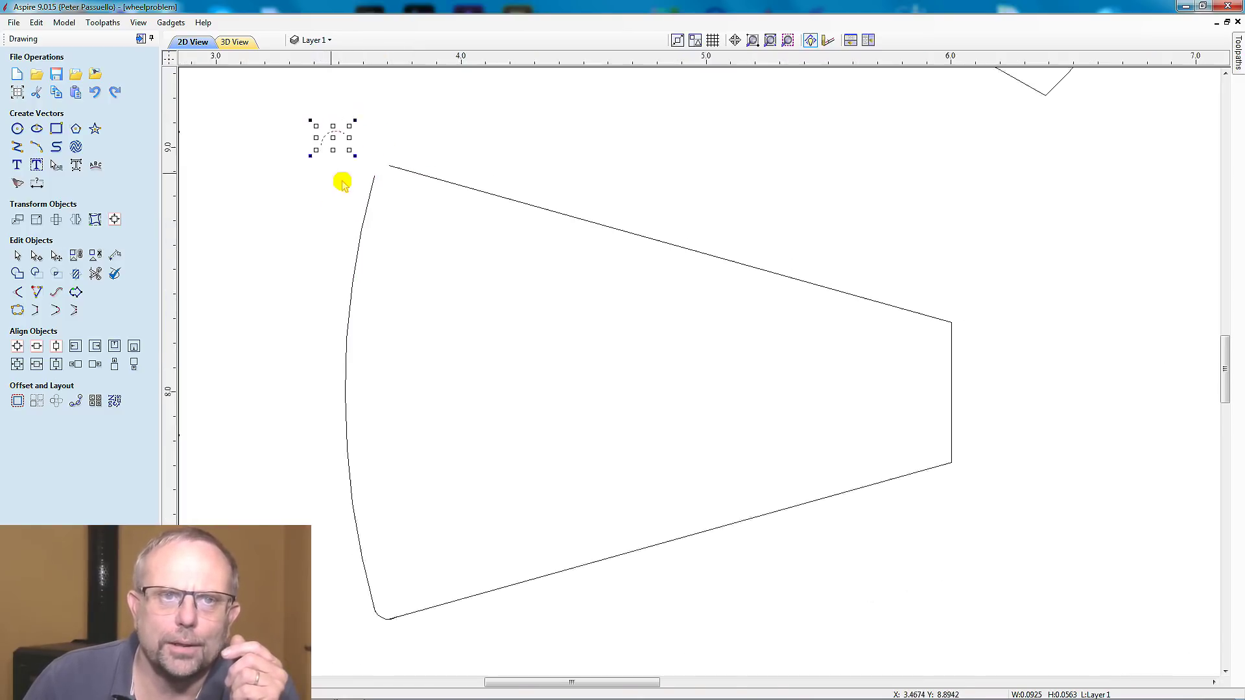
{"action": "left_click", "coordinate": [365, 409]}
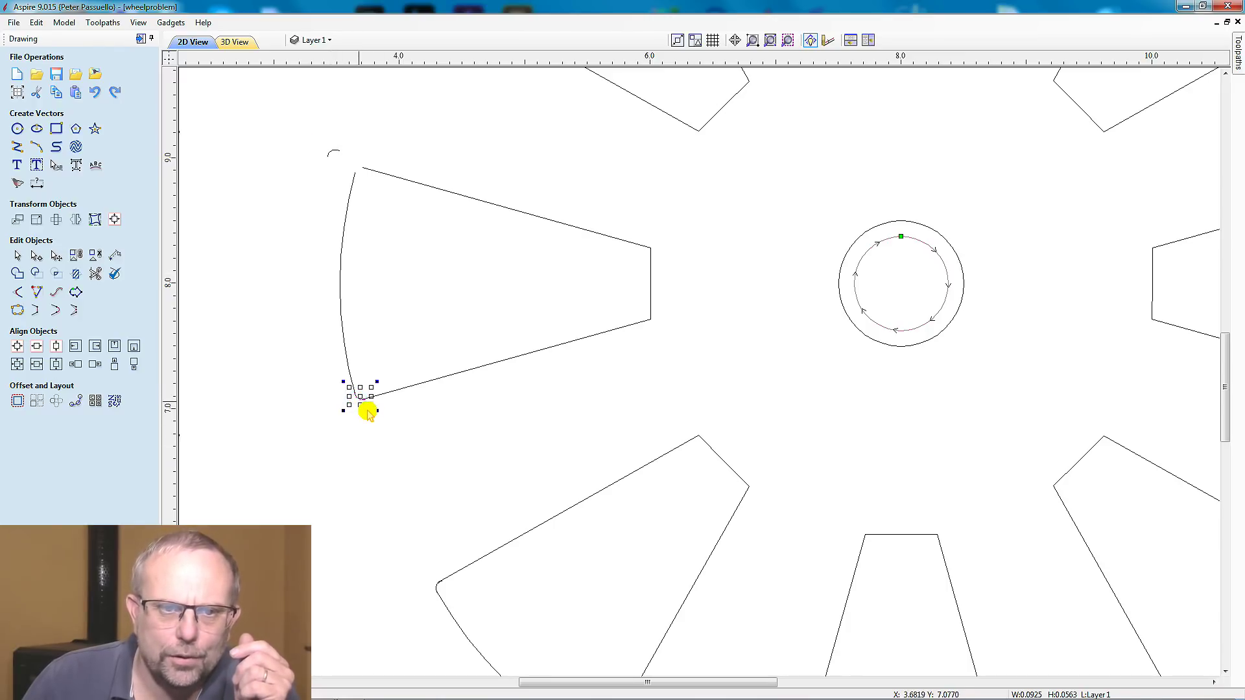
{"action": "left_click_drag", "start_coordinate": [367, 407], "coordinate": [322, 438]}
{"action": "left_click", "coordinate": [363, 422]}
{"action": "scroll", "coordinate": [367, 427], "scroll_direction": "down", "scroll_amount": 2}
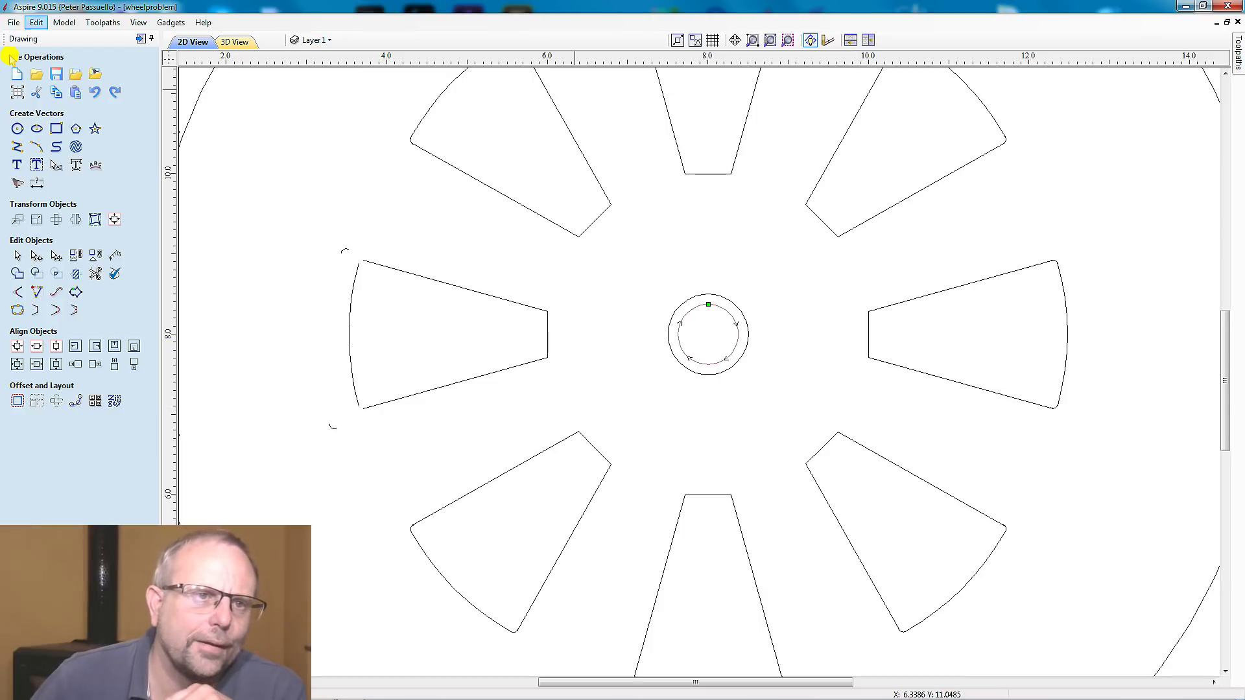
Draw an 8.9532-inch-diameter circle centred on the hub at 8, 8, reaching the wedge's outer arc
{"action": "left_click", "coordinate": [17, 129]}
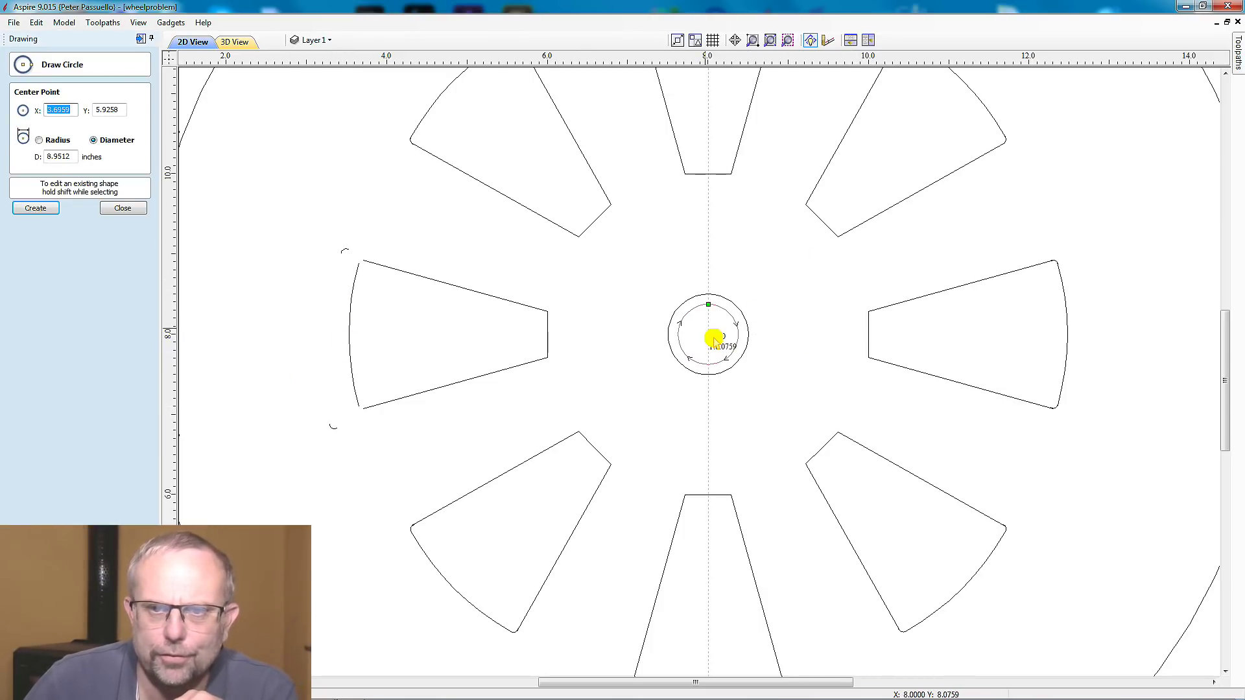
{"action": "left_click_drag", "start_coordinate": [719, 343], "coordinate": [354, 338]}
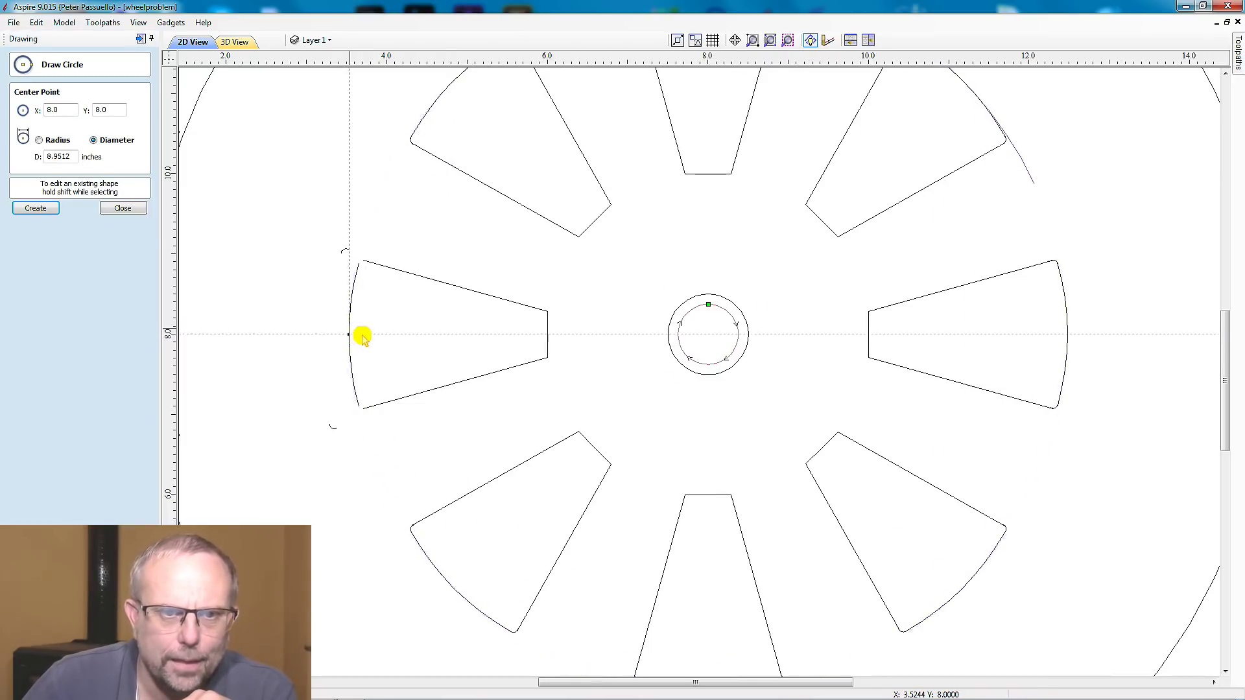
{"action": "scroll", "coordinate": [361, 336], "scroll_direction": "up", "scroll_amount": 2}
{"action": "scroll", "coordinate": [356, 308], "scroll_direction": "up", "scroll_amount": 2}
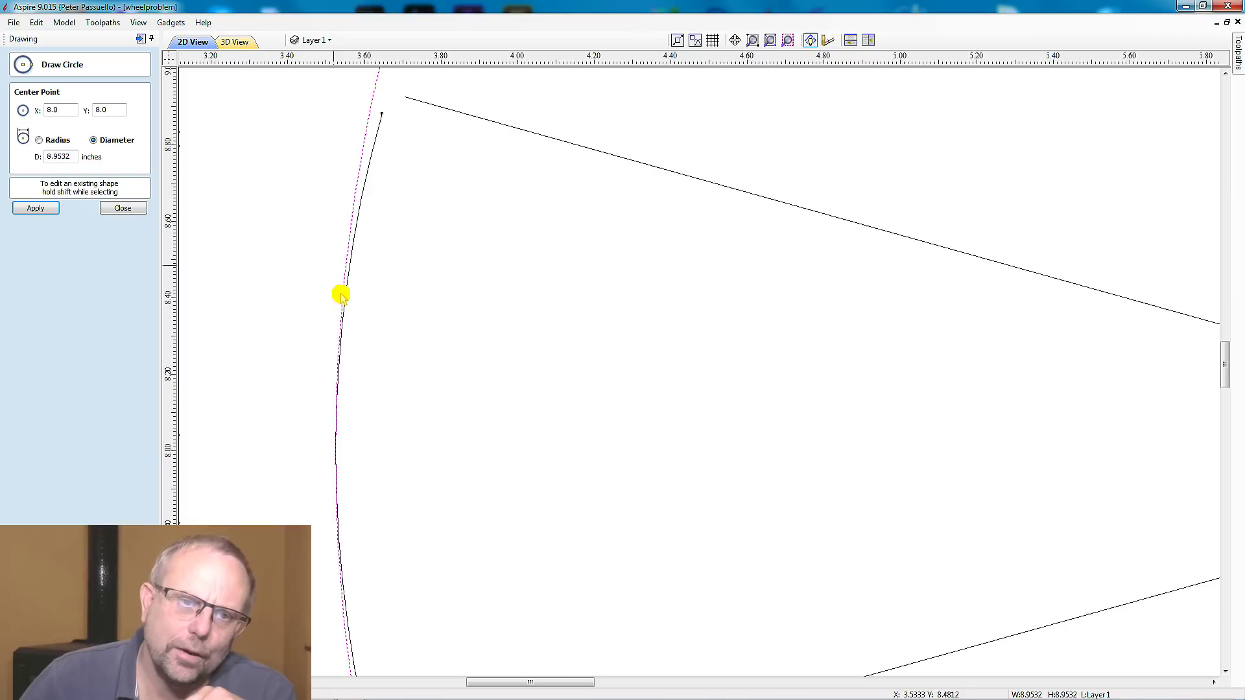
{"action": "scroll", "coordinate": [360, 318], "scroll_direction": "down", "scroll_amount": 5}
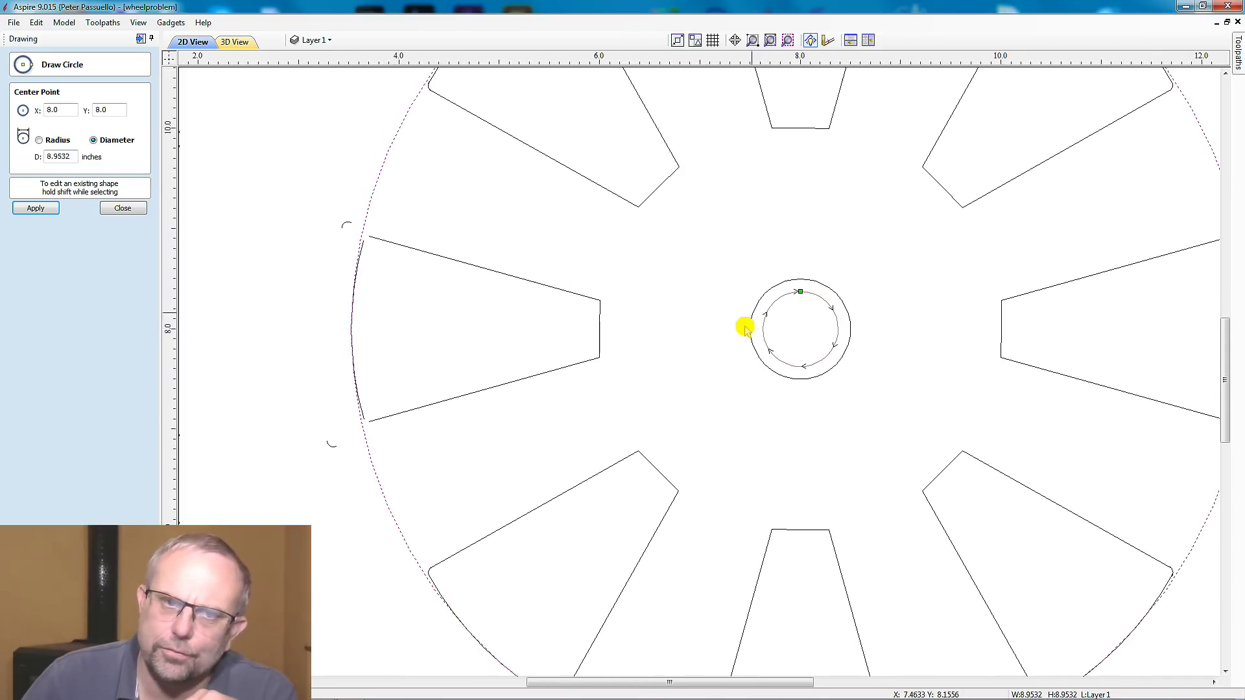
{"action": "left_click", "coordinate": [124, 208]}
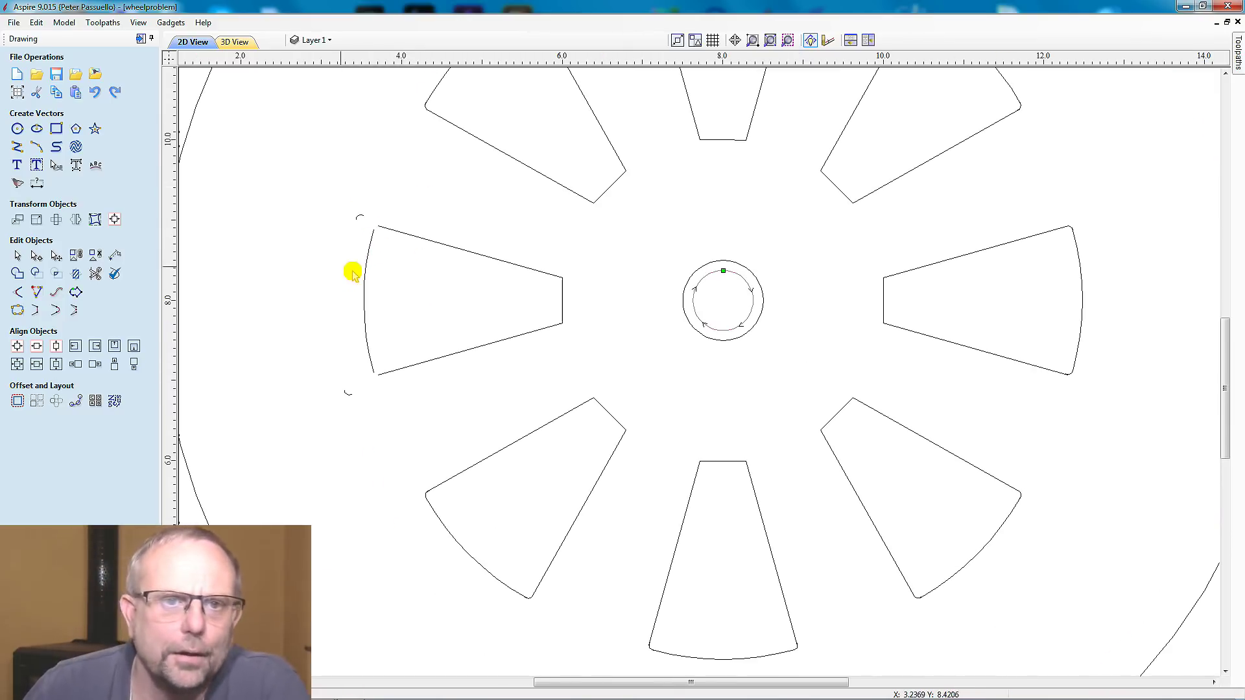
Join the left wedge's outer arc and straight sides with smooth curved corners, then deselect
{"action": "scroll", "coordinate": [353, 271], "scroll_direction": "up", "scroll_amount": 2}
{"action": "scroll", "coordinate": [353, 271], "scroll_direction": "up", "scroll_amount": 1}
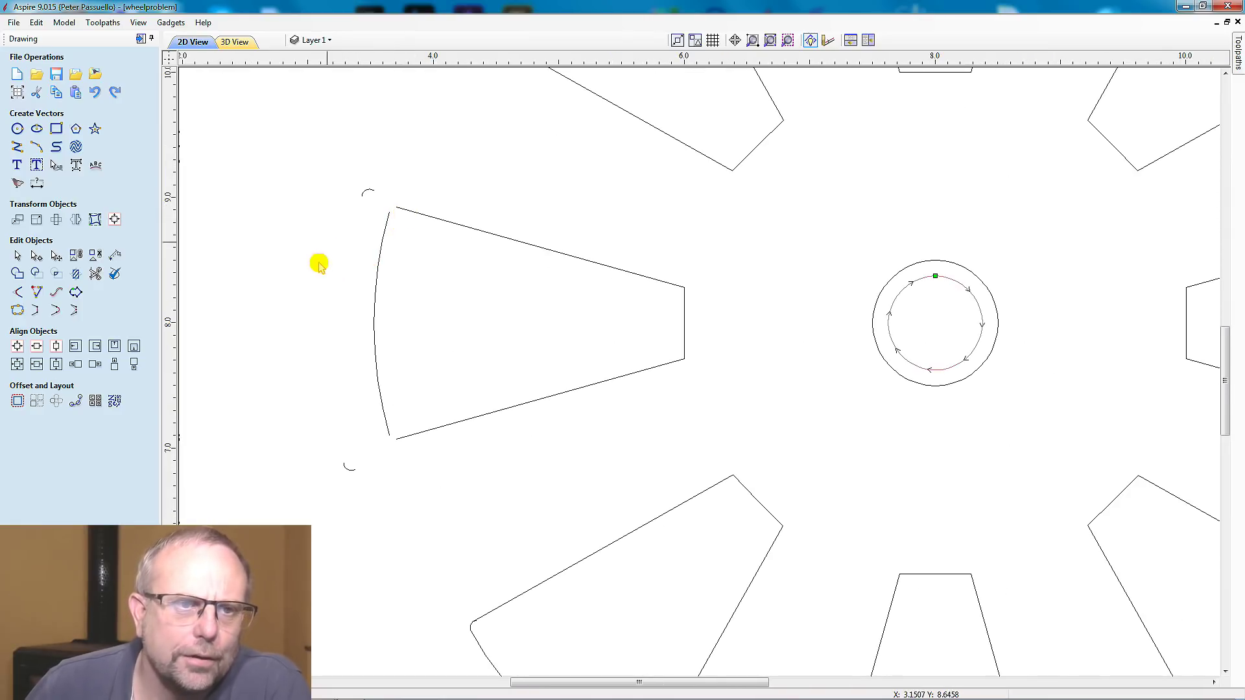
{"action": "left_click", "coordinate": [387, 221]}
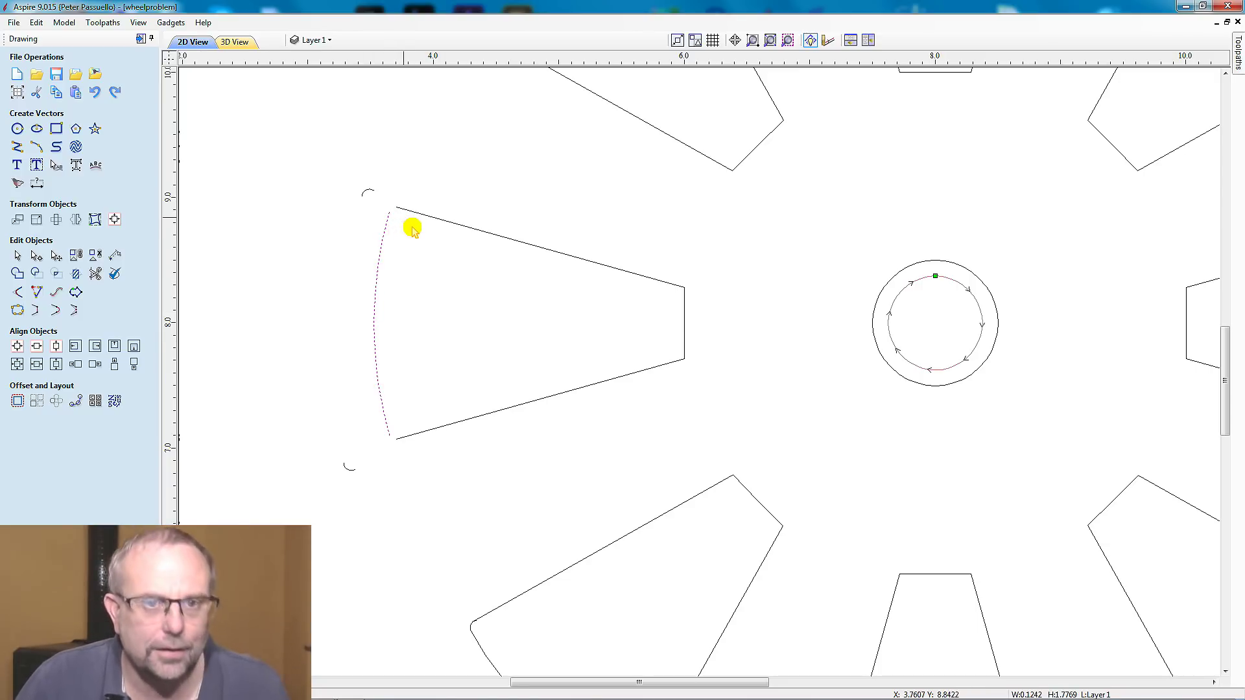
{"action": "left_click", "coordinate": [410, 210], "text": "shift"}
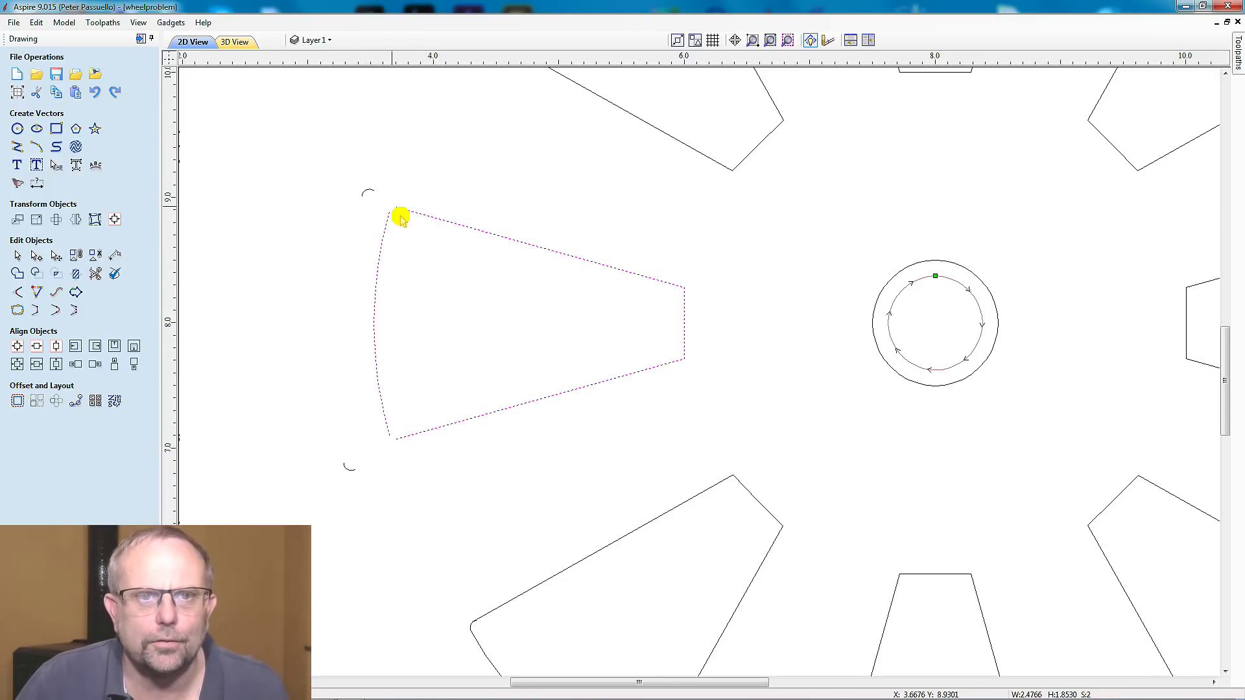
{"action": "scroll", "coordinate": [403, 214], "scroll_direction": "up", "scroll_amount": 8}
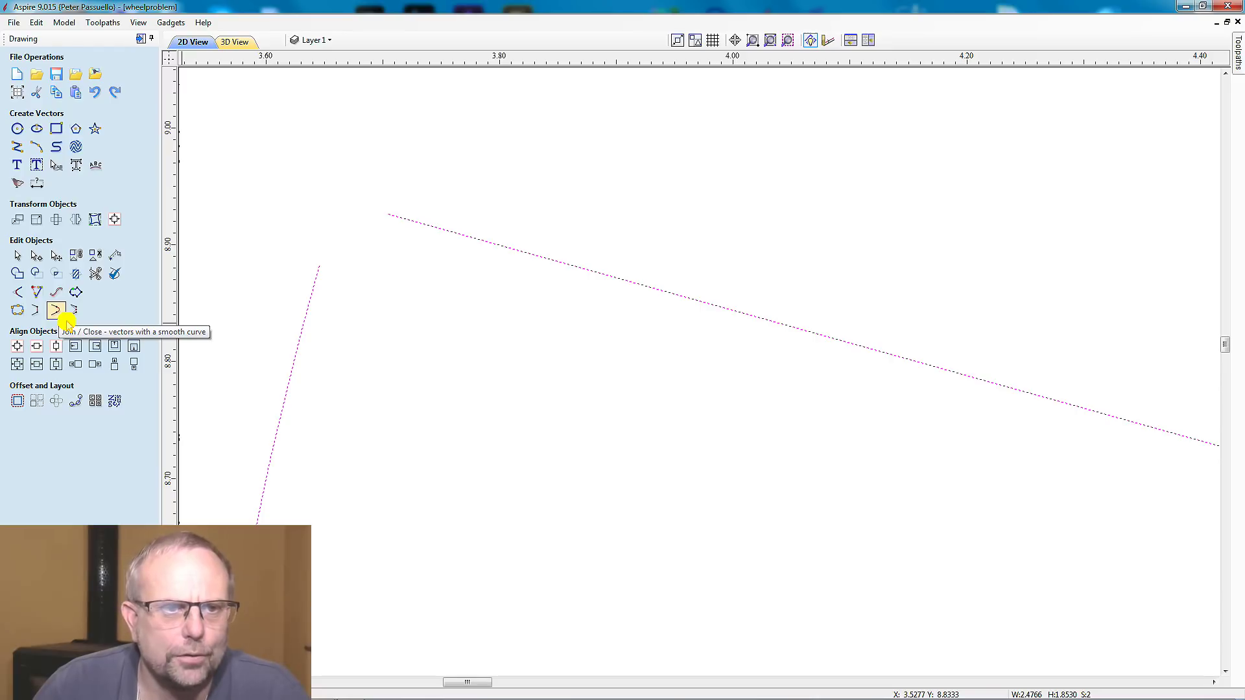
{"action": "left_click", "coordinate": [68, 321]}
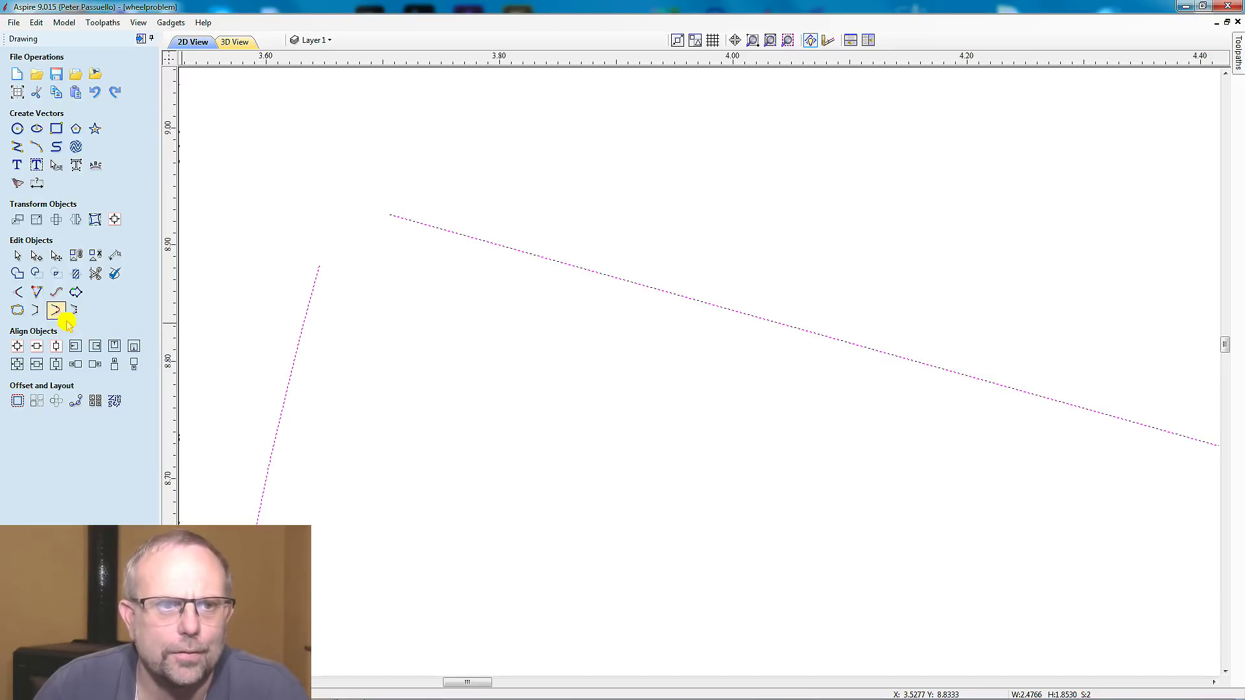
{"action": "left_click", "coordinate": [67, 322]}
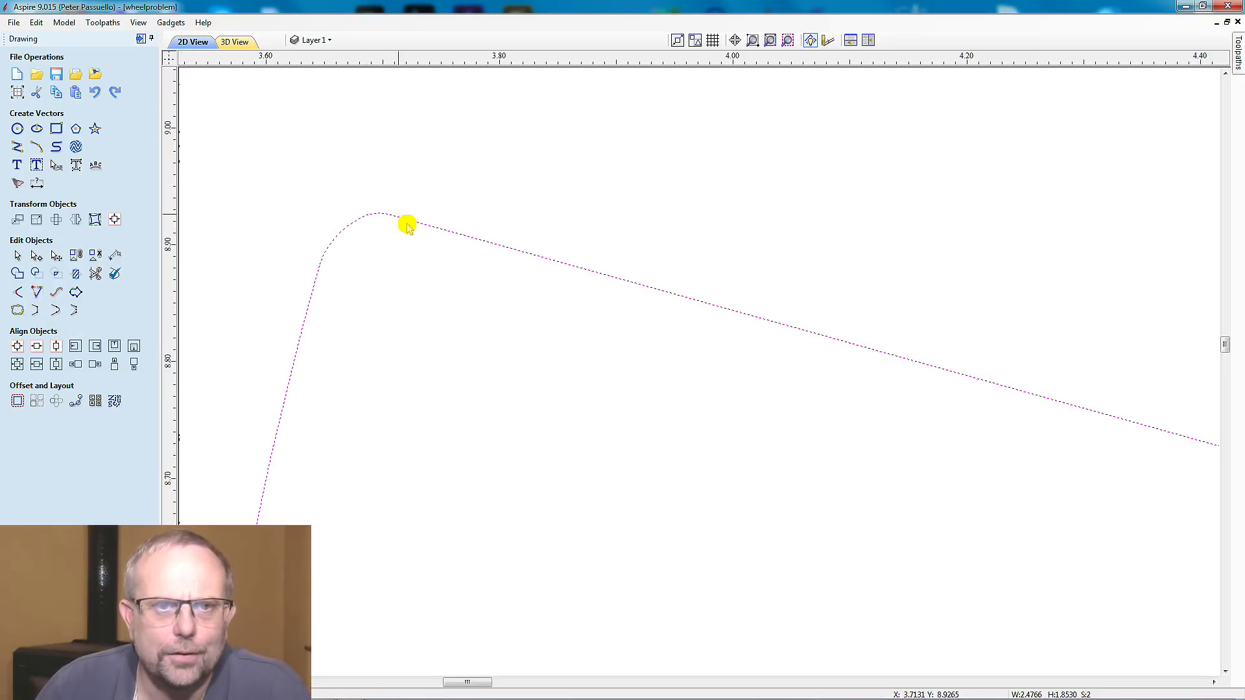
{"action": "scroll", "coordinate": [361, 278], "scroll_direction": "down", "scroll_amount": 3}
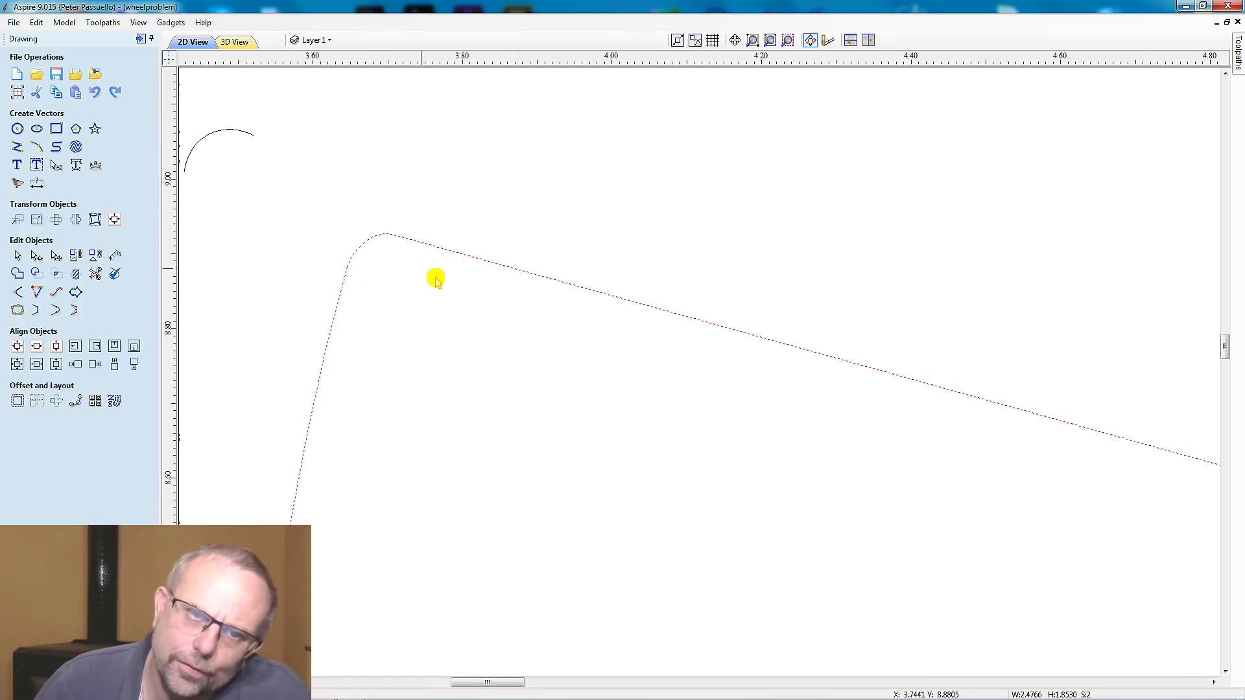
{"action": "scroll", "coordinate": [436, 279], "scroll_direction": "down", "scroll_amount": 4}
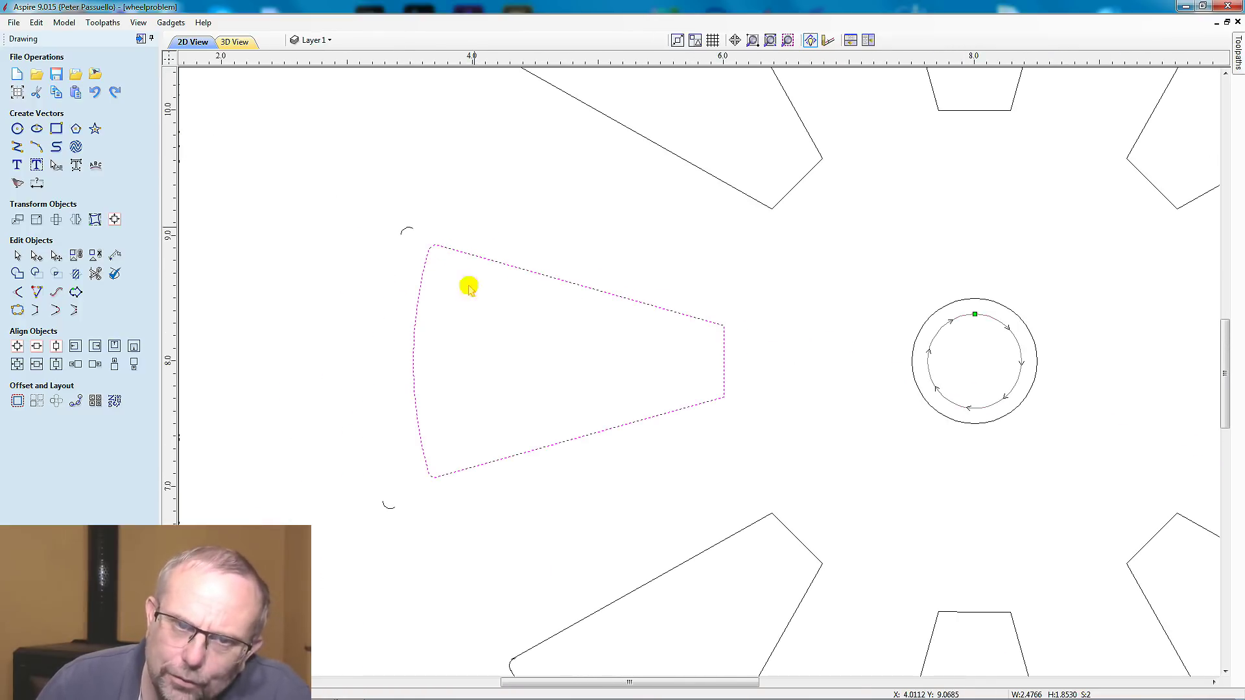
{"action": "scroll", "coordinate": [447, 508], "scroll_direction": "up", "scroll_amount": 9}
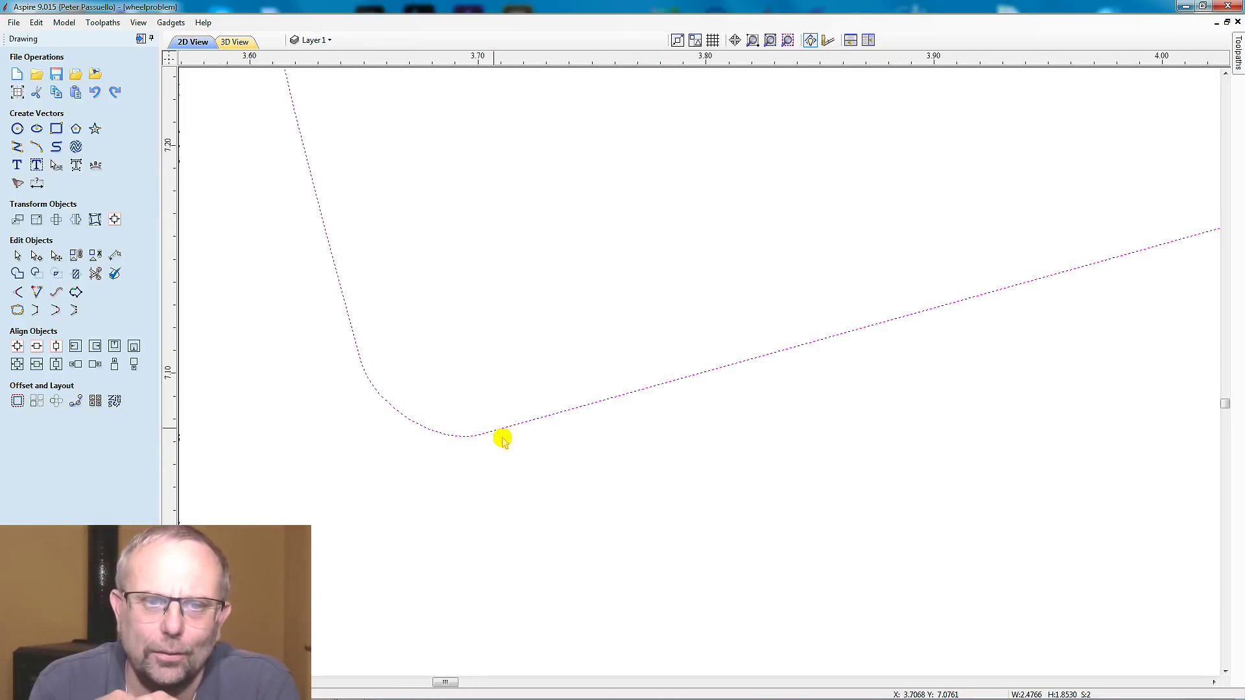
{"action": "key", "text": "Escape"}
{"action": "scroll", "coordinate": [500, 445], "scroll_direction": "down", "scroll_amount": 10}
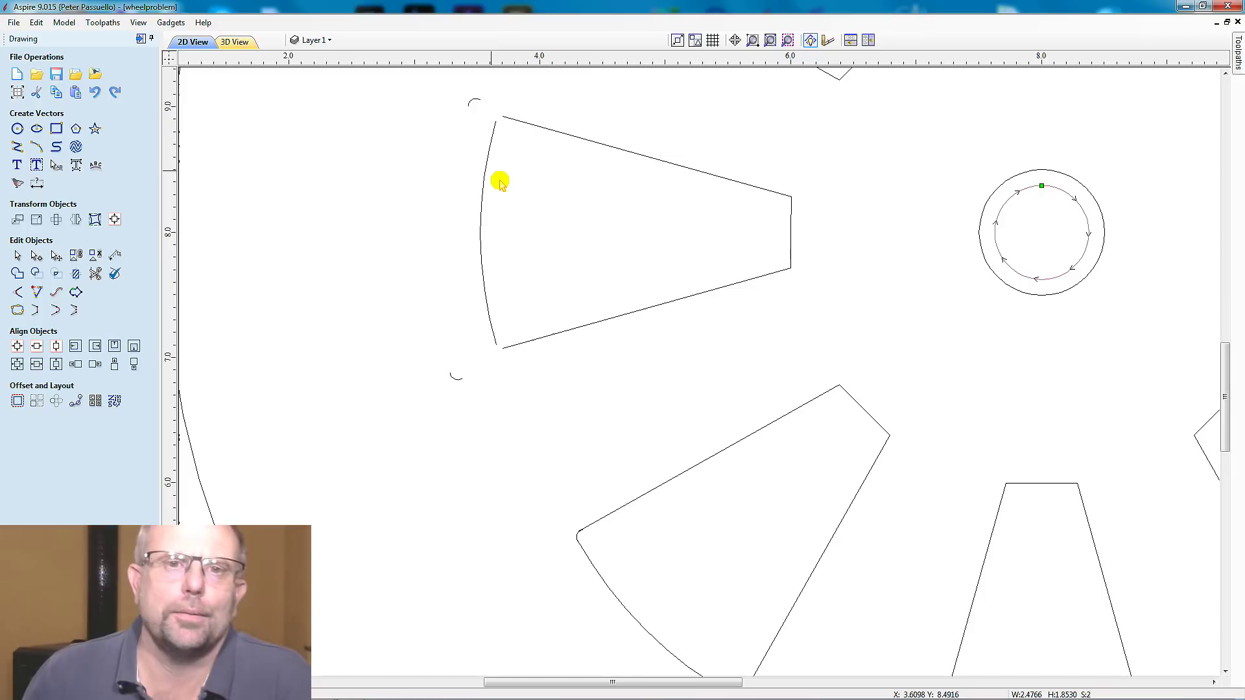
Extend the left wedge's arc to its top edge and its bottom edge to the arc, closing both corners
{"action": "left_click", "coordinate": [489, 173]}
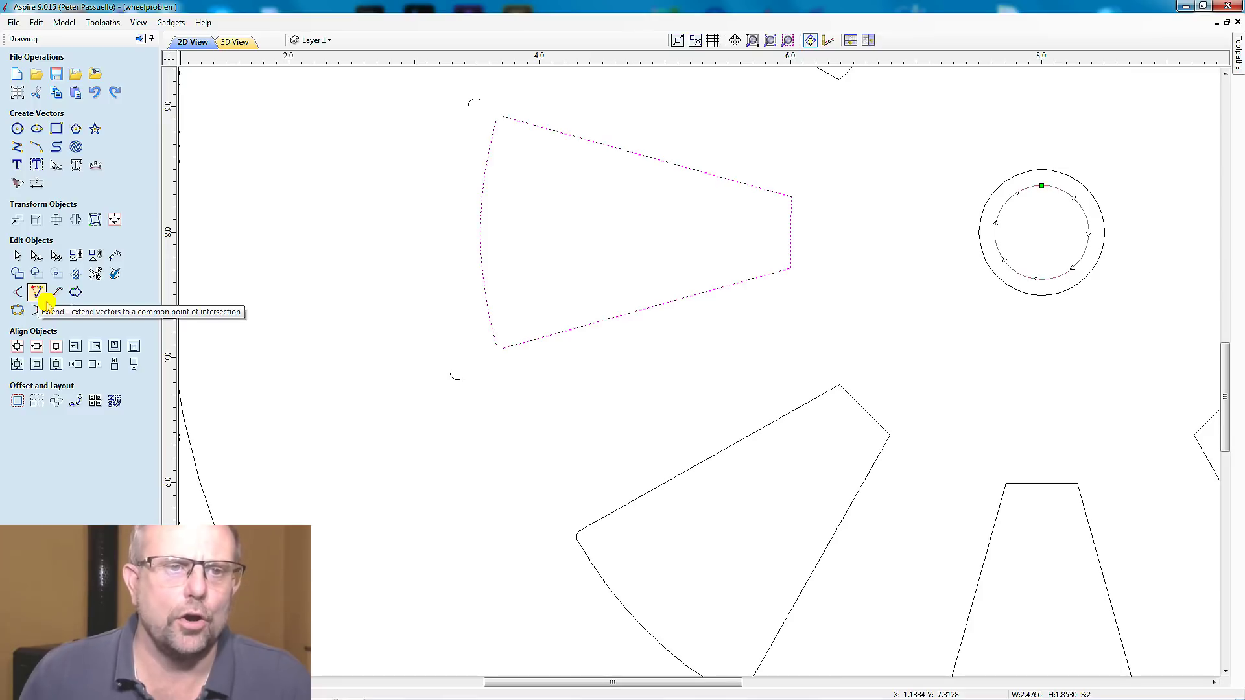
{"action": "left_click", "coordinate": [42, 296]}
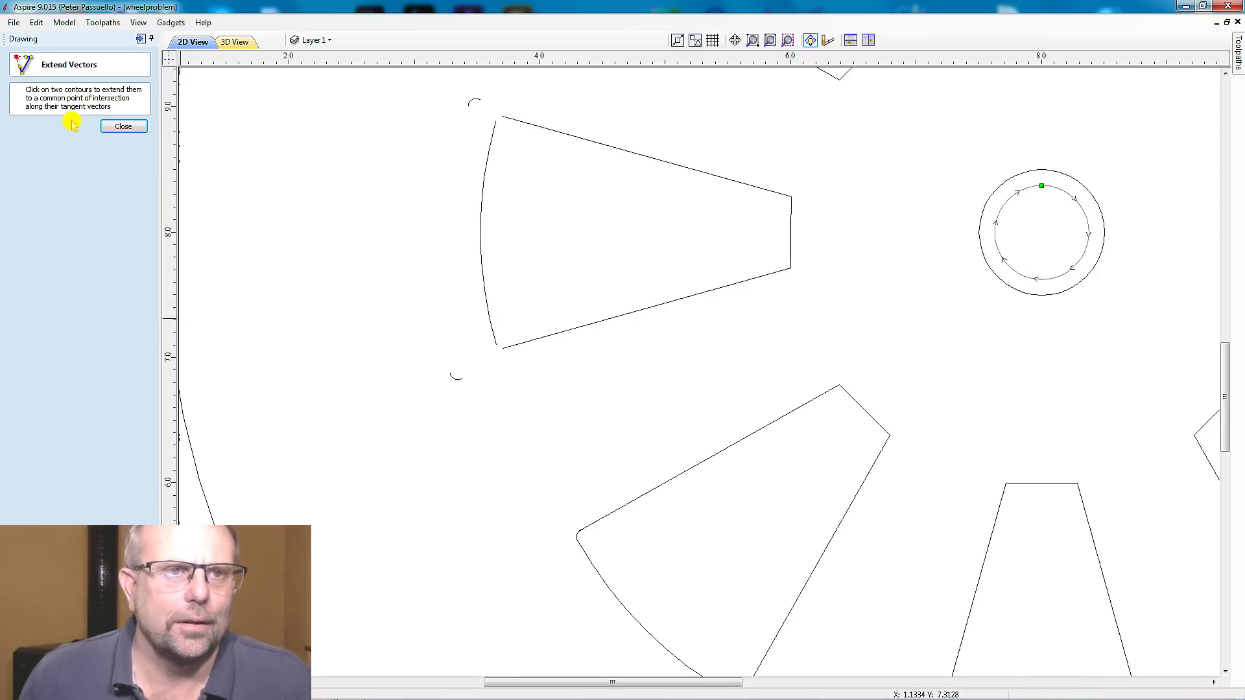
{"action": "left_click", "coordinate": [491, 148]}
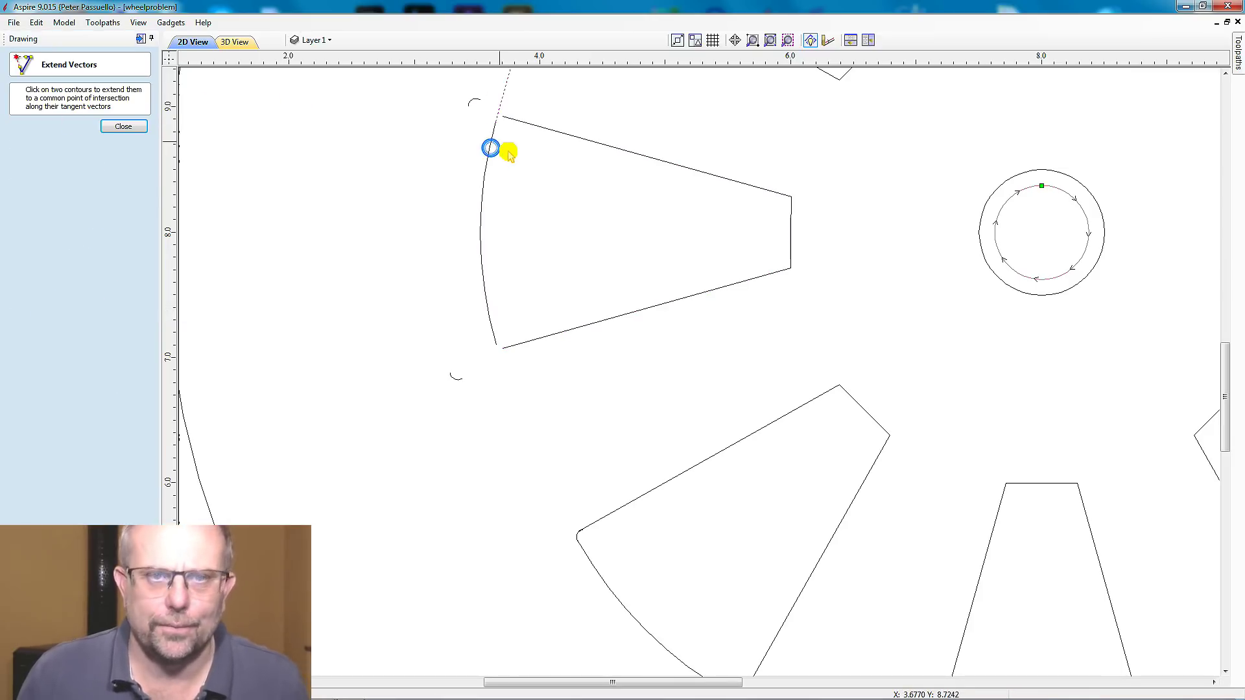
{"action": "left_click", "coordinate": [574, 136]}
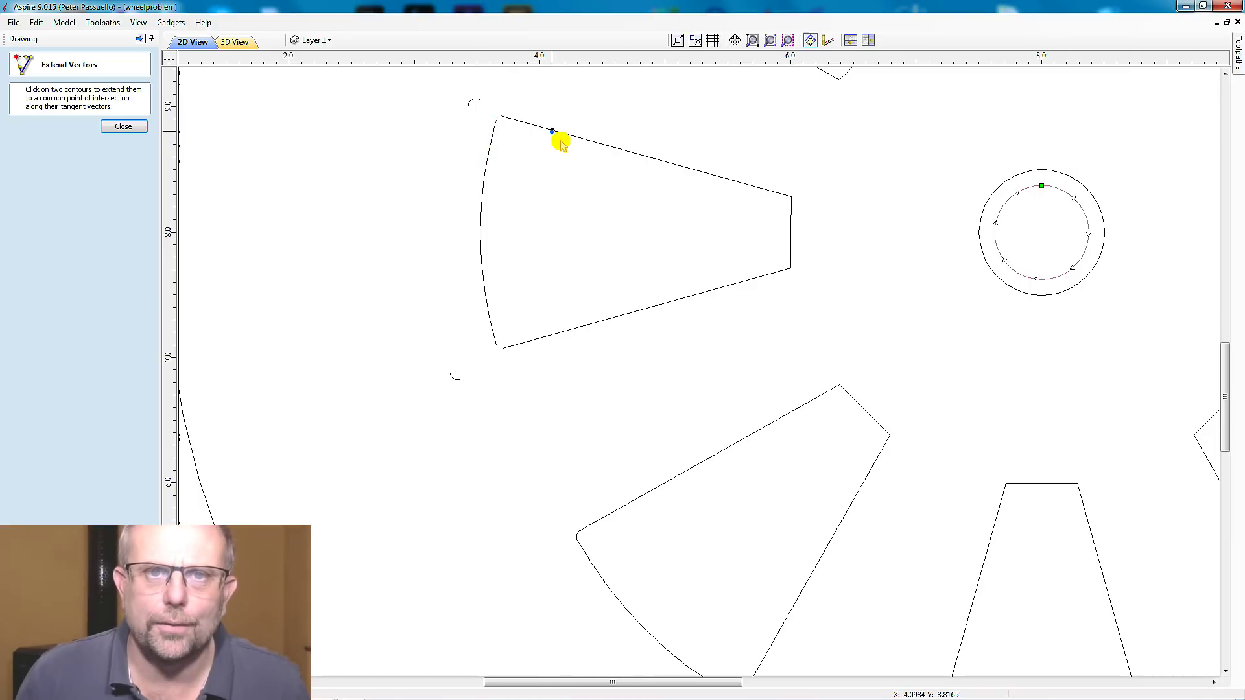
{"action": "left_click", "coordinate": [538, 347]}
{"action": "left_click", "coordinate": [497, 342]}
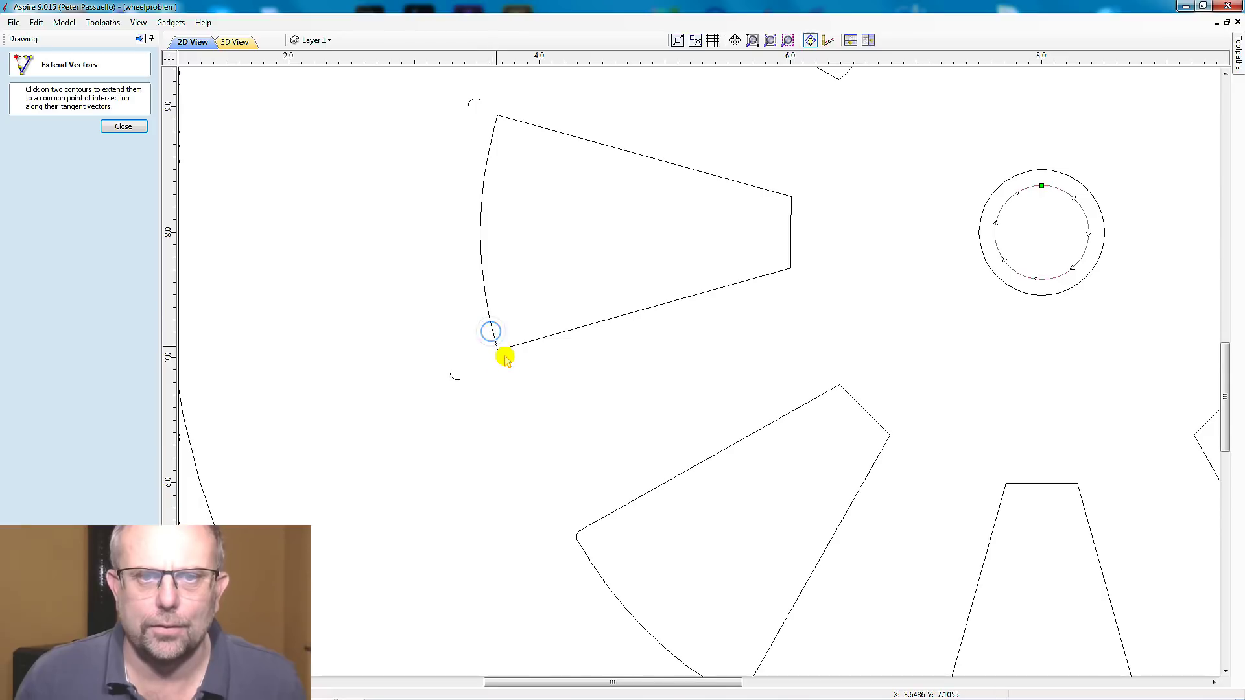
{"action": "scroll", "coordinate": [505, 359], "scroll_direction": "up", "scroll_amount": 3}
{"action": "scroll", "coordinate": [545, 389], "scroll_direction": "down", "scroll_amount": 1}
{"action": "scroll", "coordinate": [489, 405], "scroll_direction": "down", "scroll_amount": 1}
{"action": "left_click", "coordinate": [124, 125]}
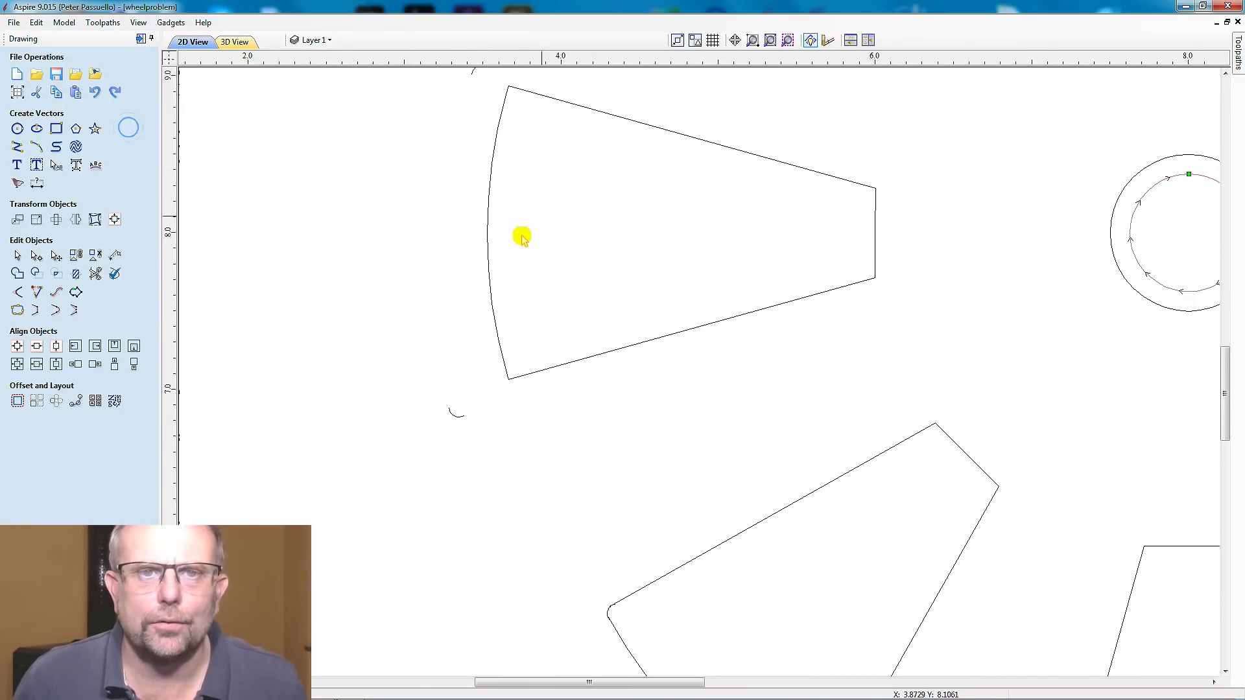
{"action": "left_click", "coordinate": [489, 224]}
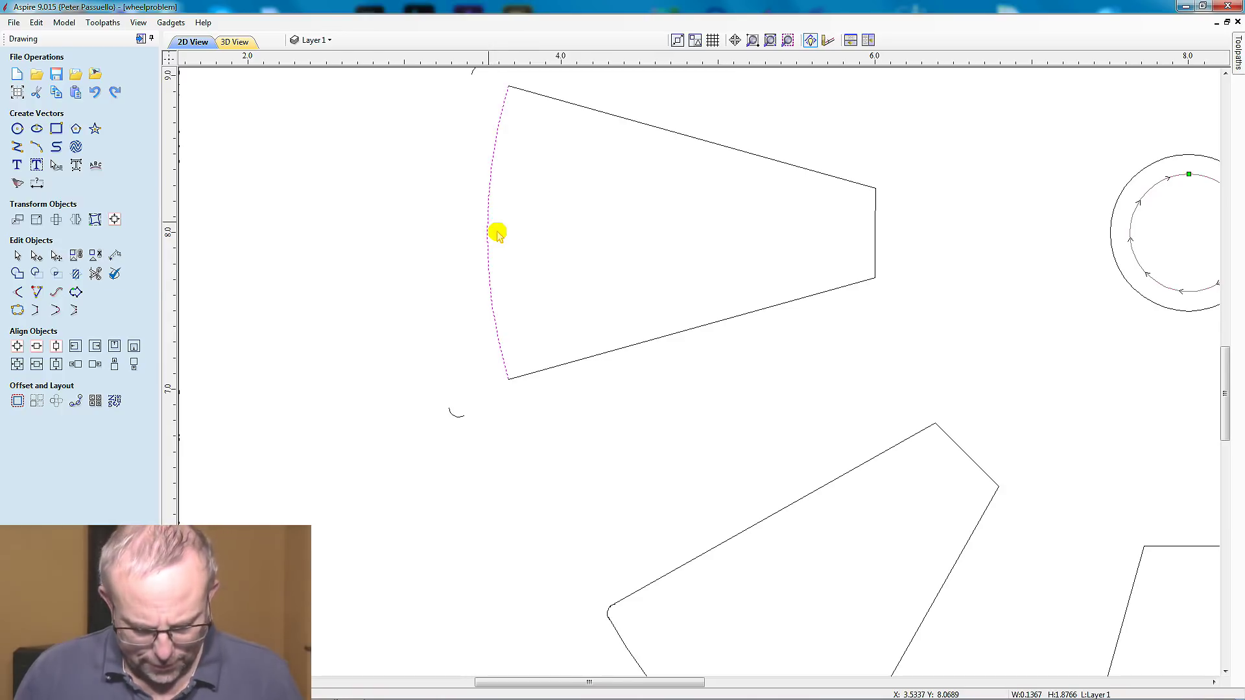
{"action": "double_click", "coordinate": [492, 268]}
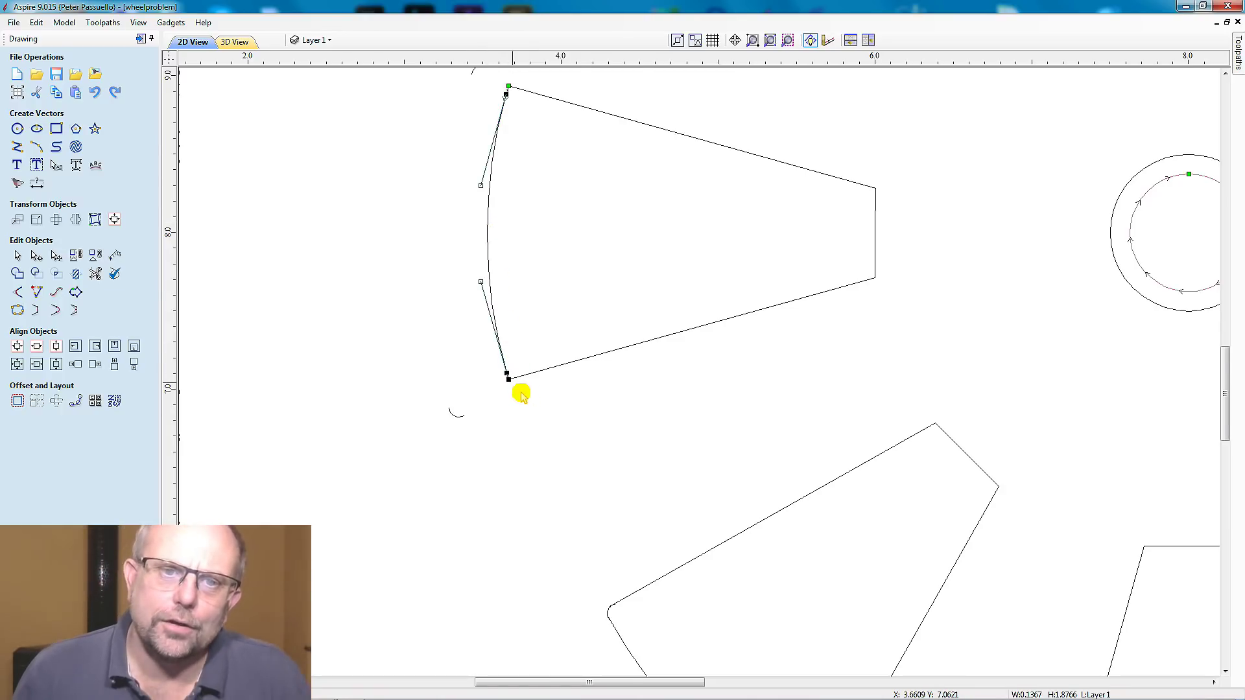
{"action": "scroll", "coordinate": [520, 391], "scroll_direction": "up", "scroll_amount": 8}
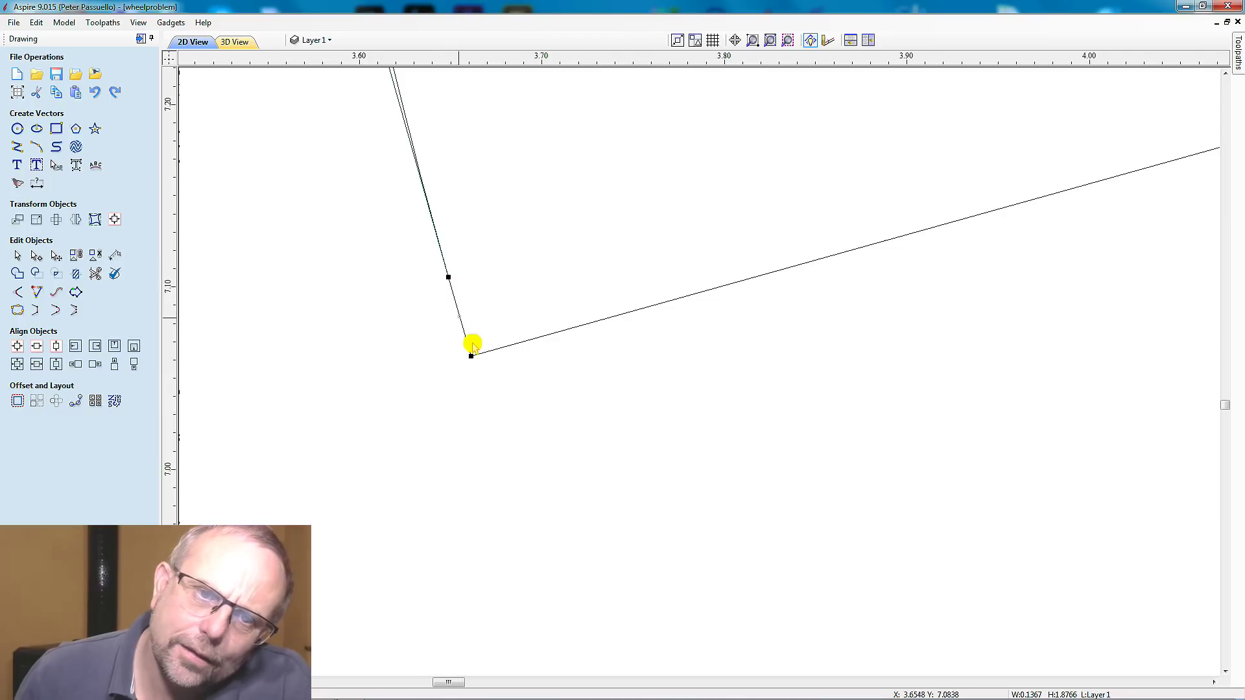
{"action": "scroll", "coordinate": [487, 434], "scroll_direction": "down", "scroll_amount": 8}
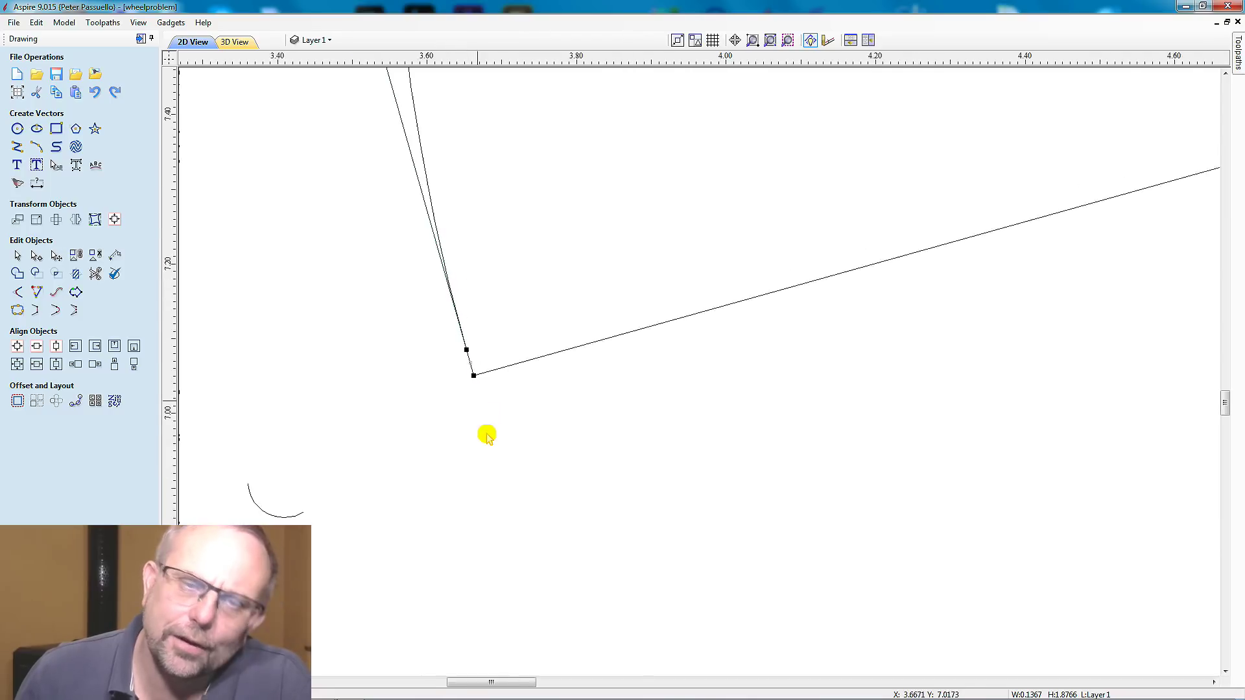
{"action": "scroll", "coordinate": [484, 116], "scroll_direction": "up", "scroll_amount": 4}
{"action": "left_click", "coordinate": [519, 120]}
{"action": "scroll", "coordinate": [461, 138], "scroll_direction": "down", "scroll_amount": 2}
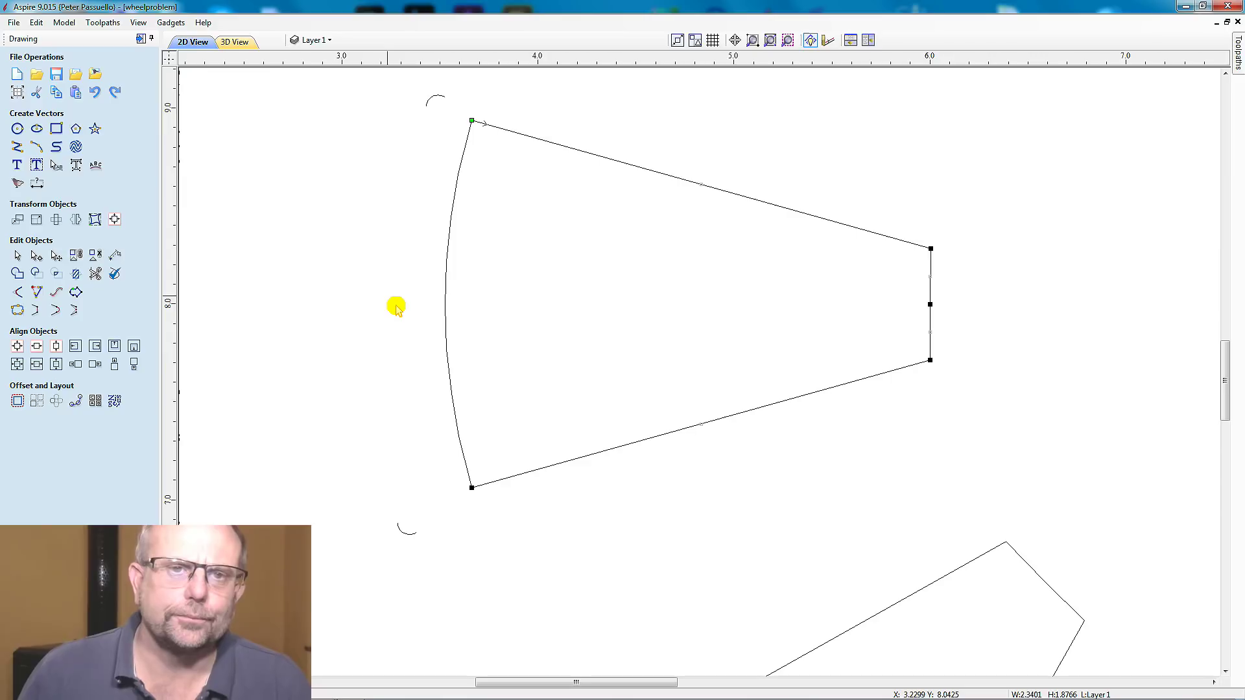
{"action": "key", "text": "n"}
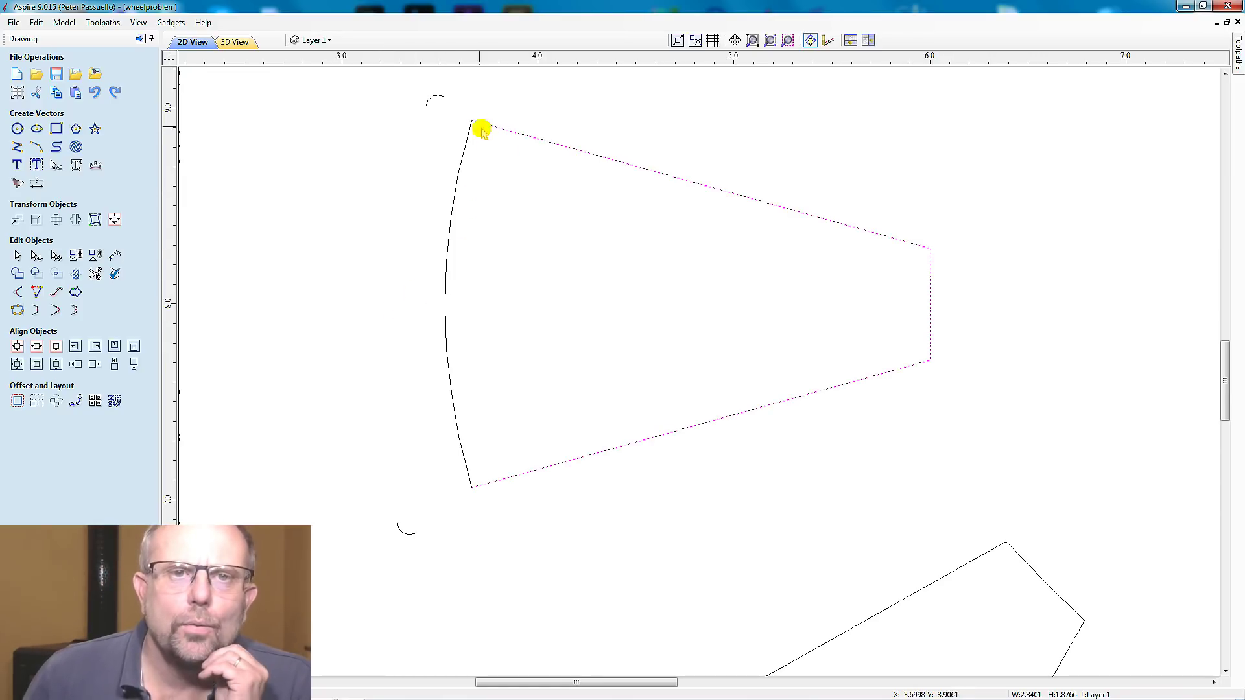
Nudge the small top-left arc, then select the wedge's left arc and straight edges together
{"action": "left_click", "coordinate": [441, 107]}
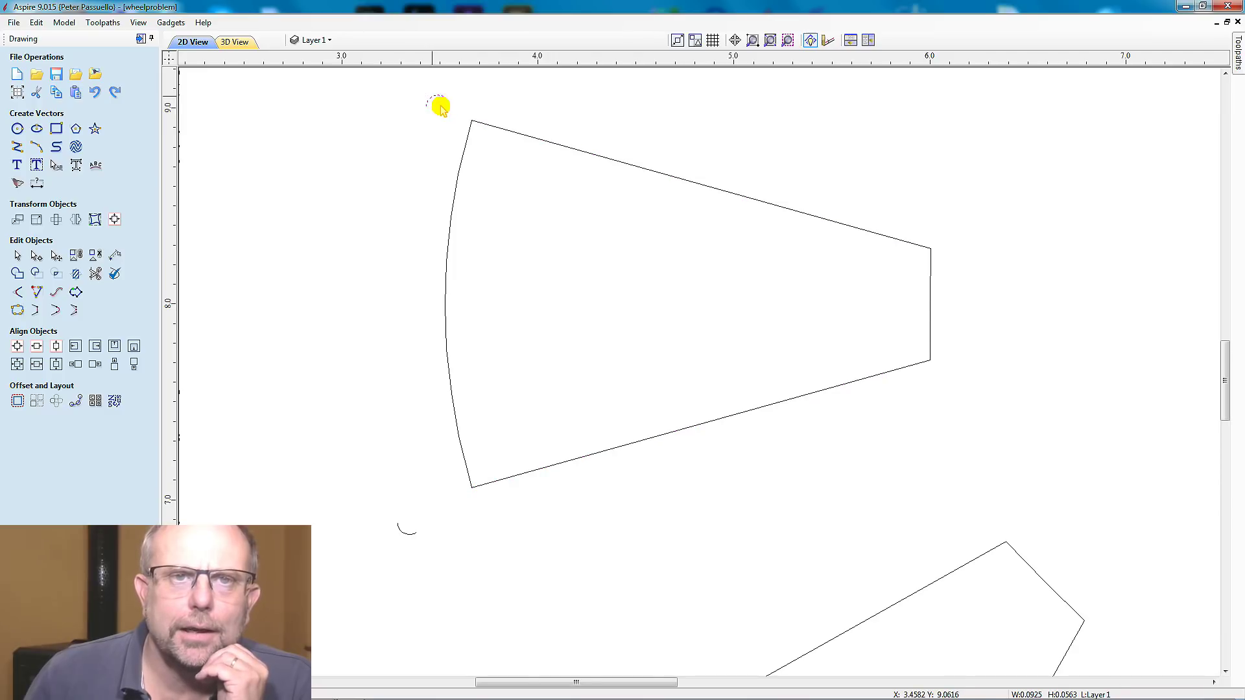
{"action": "mouse_move", "coordinate": [443, 106]}
{"action": "left_mouse_down"}
{"action": "mouse_move", "coordinate": [494, 148]}
{"action": "mouse_move", "coordinate": [439, 105]}
{"action": "left_mouse_up"}
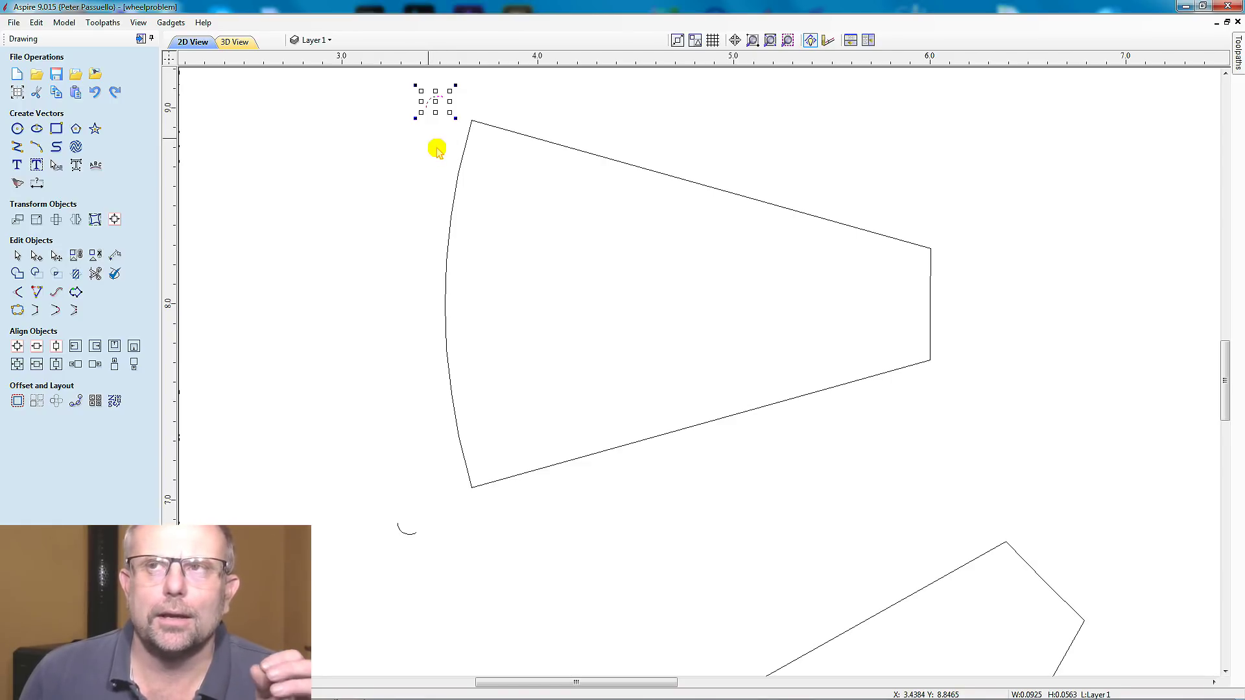
{"action": "left_click", "coordinate": [478, 139]}
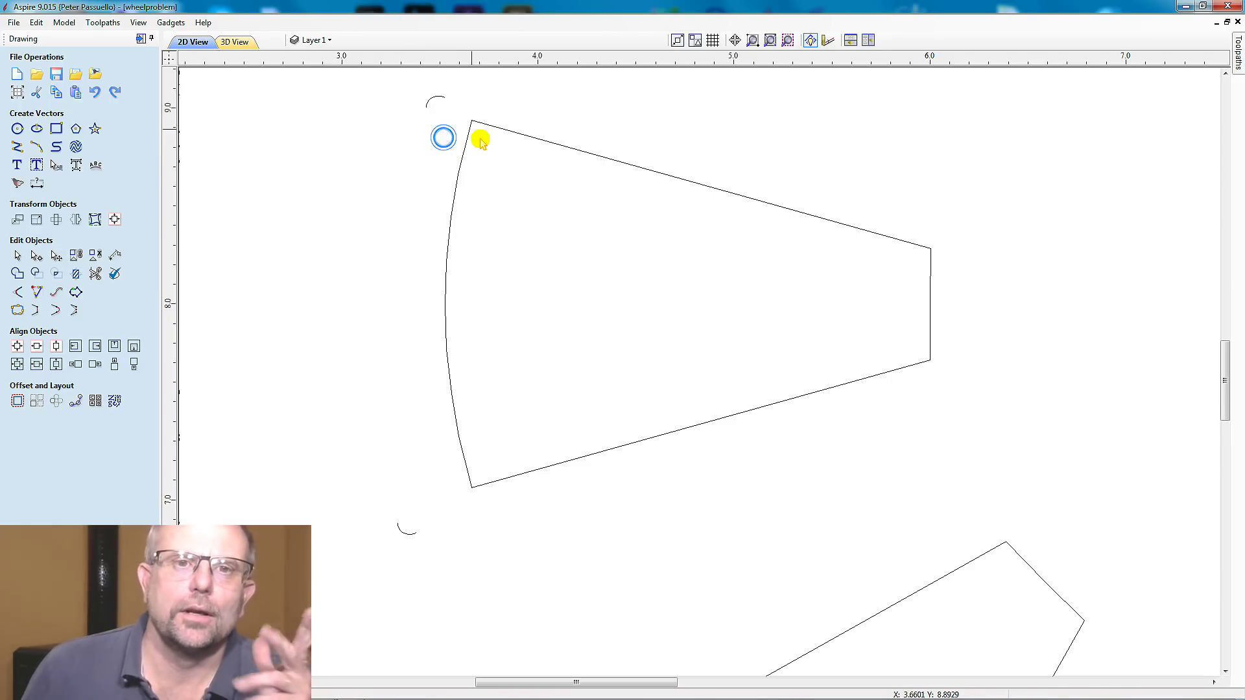
{"action": "left_click", "coordinate": [478, 137]}
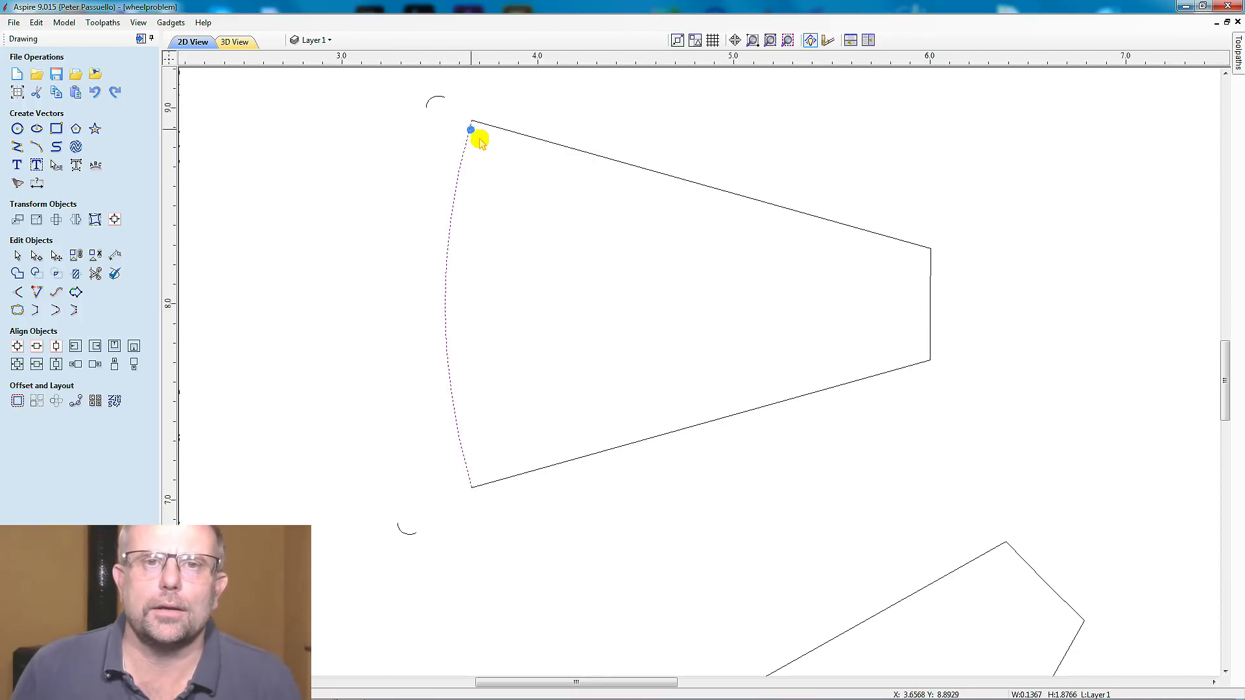
{"action": "left_click", "coordinate": [480, 127], "text": "shift"}
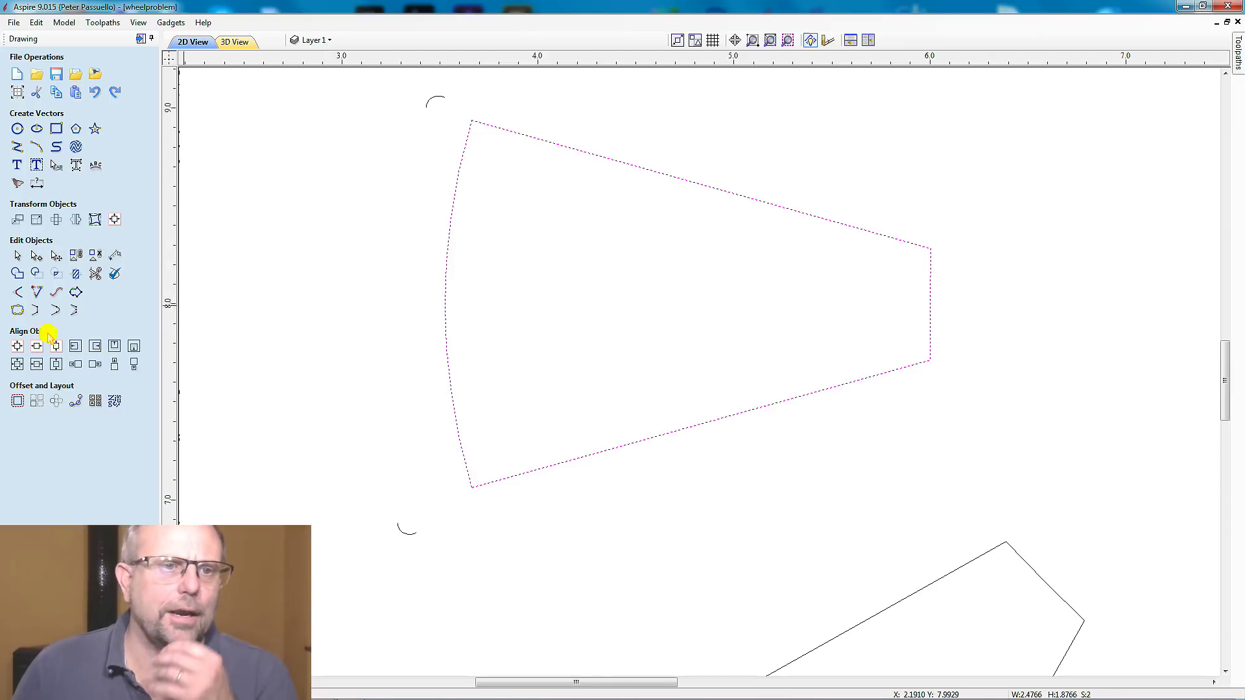
Join the wedge's straight edges and left arc into one closed outline and confirm it is closed
{"action": "left_click", "coordinate": [17, 311]}
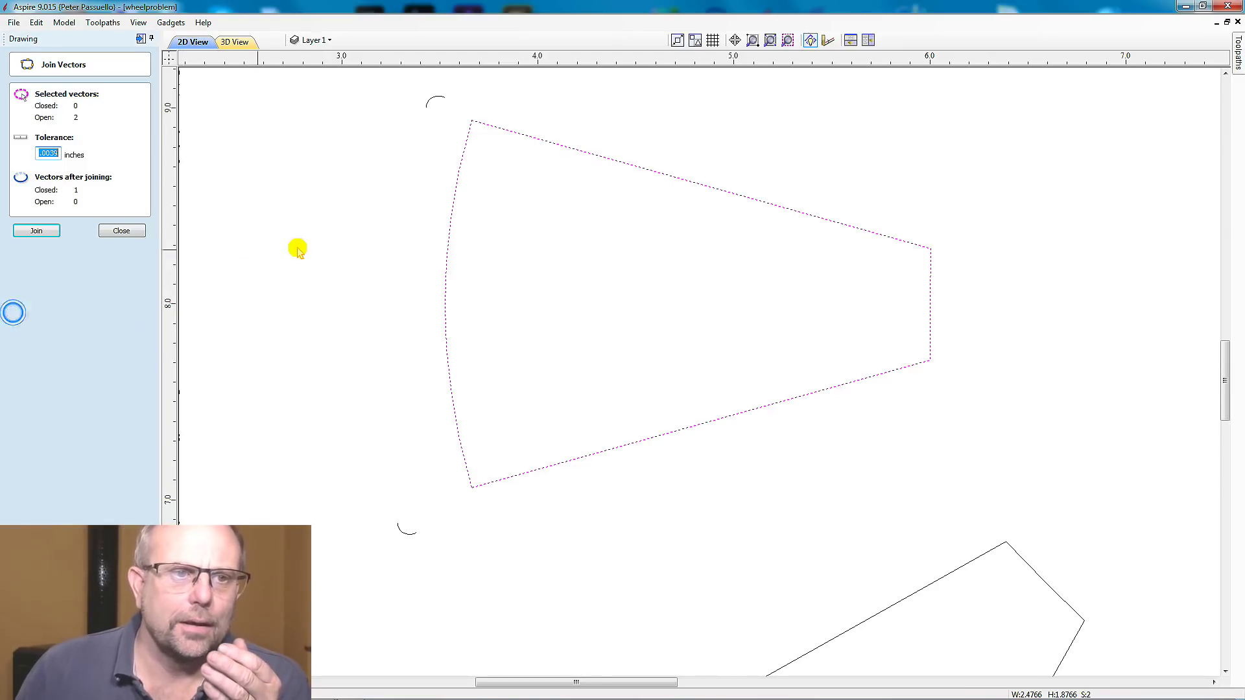
{"action": "left_click", "coordinate": [290, 238]}
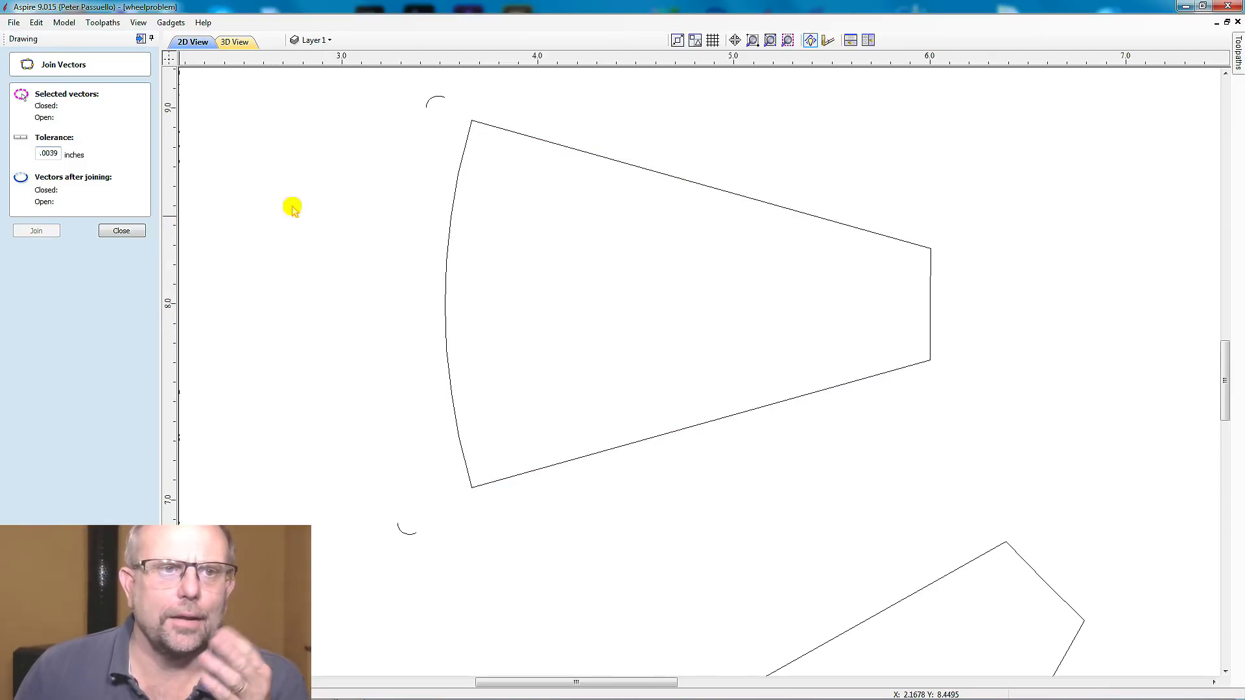
{"action": "left_click", "coordinate": [533, 140]}
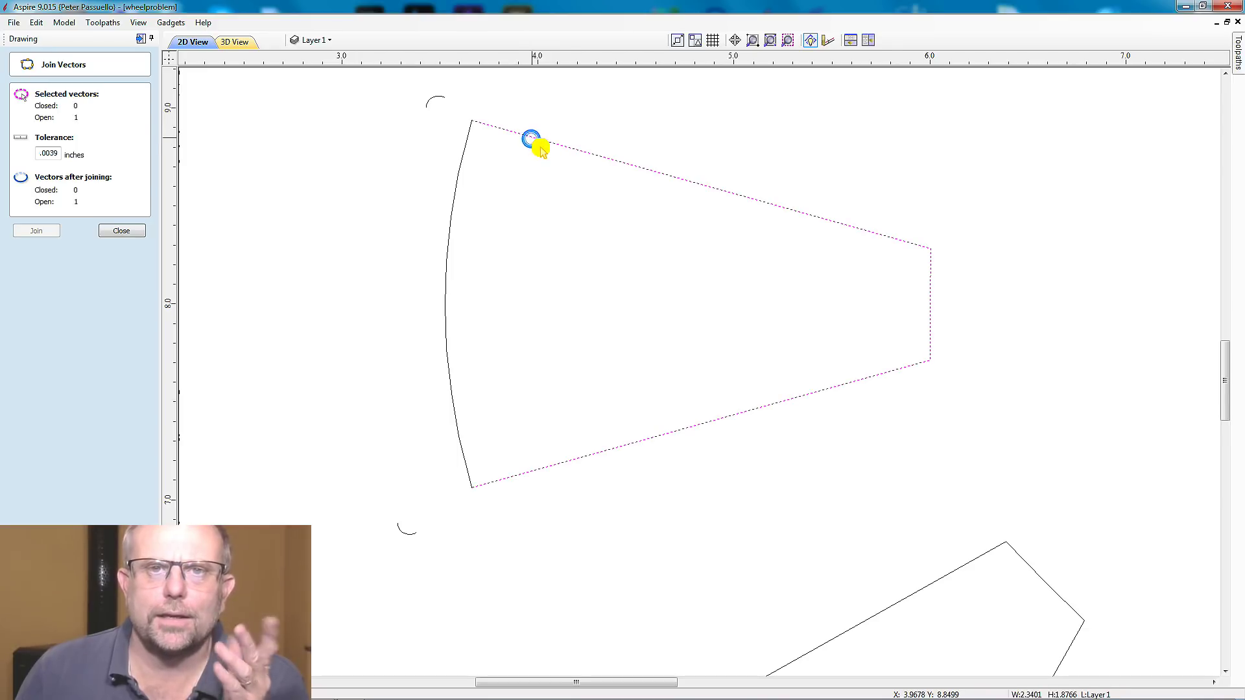
{"action": "left_click", "coordinate": [471, 169], "text": "shift"}
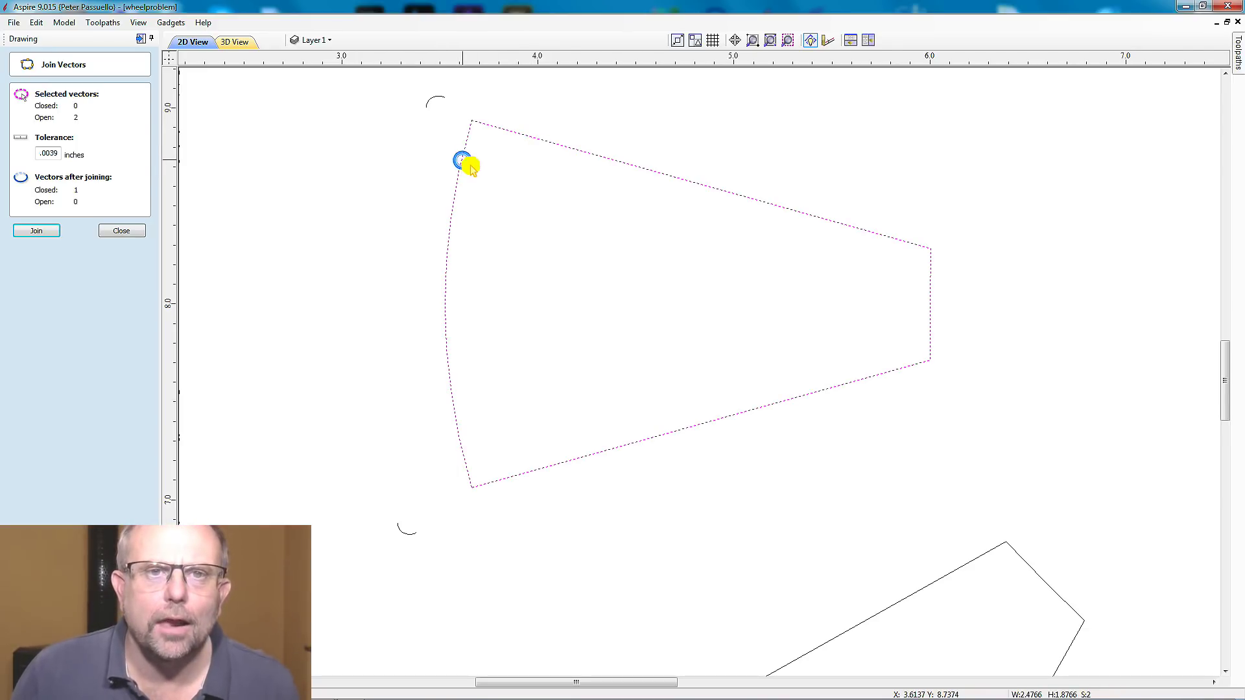
{"action": "left_click", "coordinate": [55, 234]}
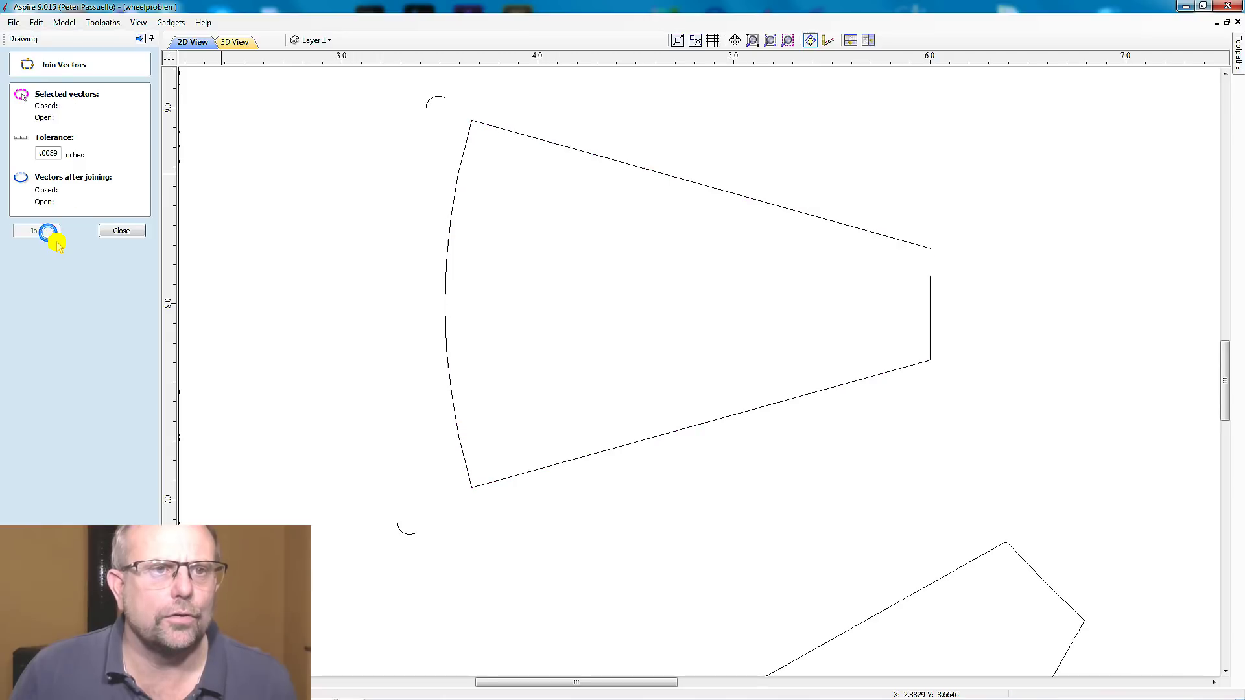
{"action": "left_click", "coordinate": [698, 189]}
{"action": "left_click", "coordinate": [370, 261]}
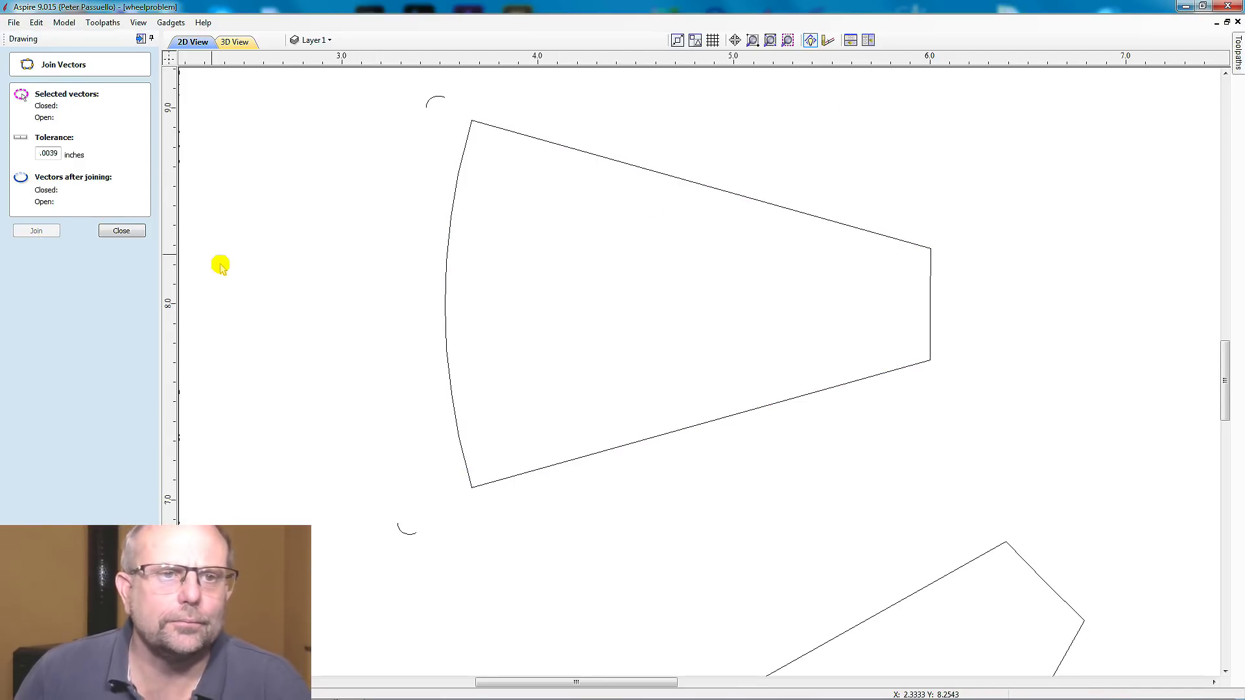
{"action": "left_click", "coordinate": [122, 231]}
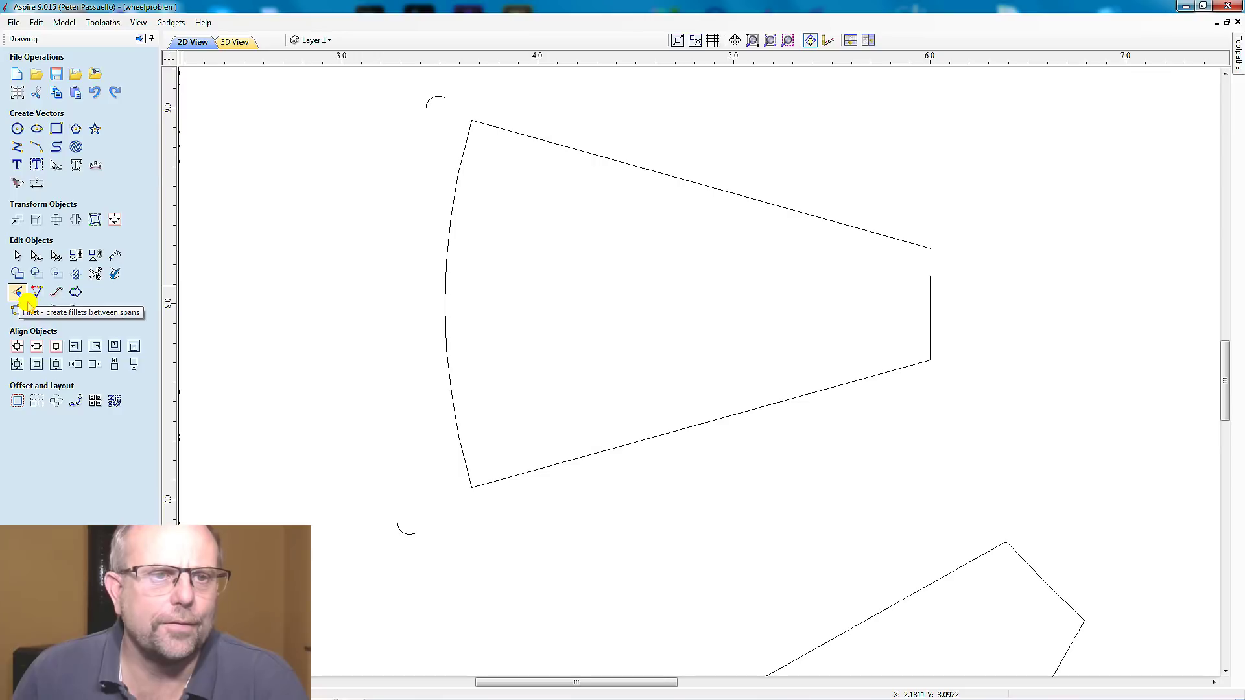
Round the wedge's top-left and bottom-left corners with 0.06-inch fillets
{"action": "left_click", "coordinate": [25, 297]}
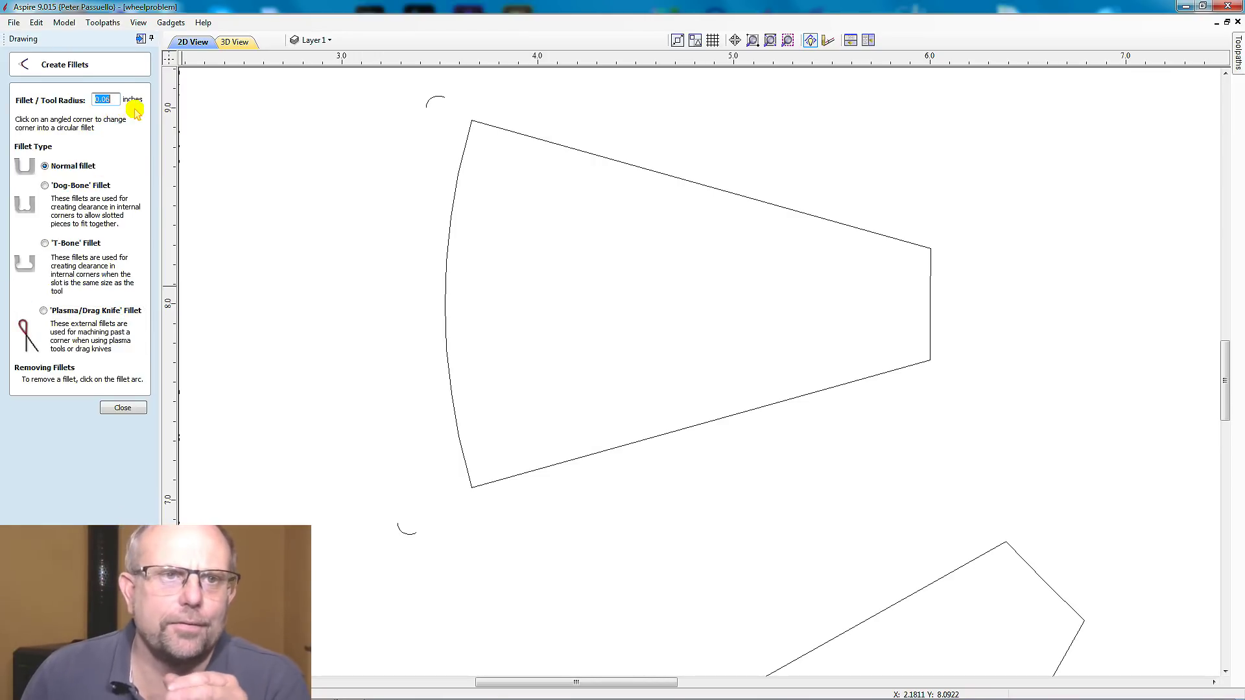
{"action": "left_click", "coordinate": [479, 130]}
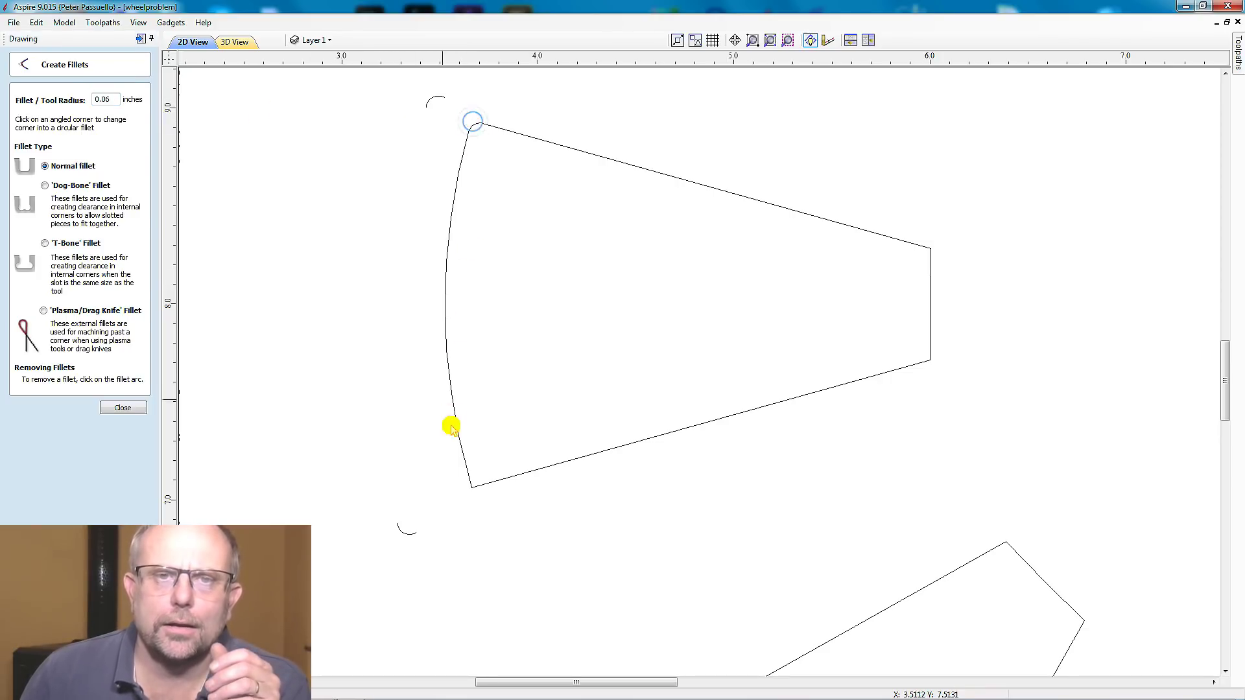
{"action": "left_click", "coordinate": [470, 493]}
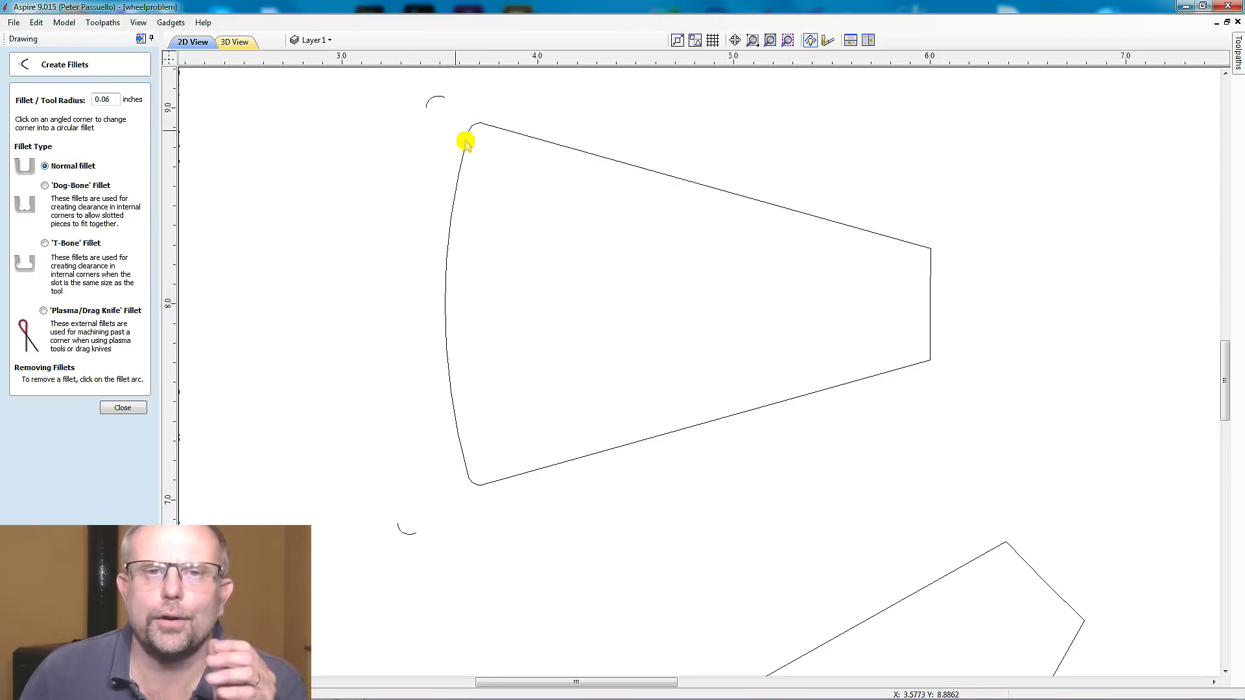
{"action": "scroll", "coordinate": [491, 132], "scroll_direction": "up", "scroll_amount": 5}
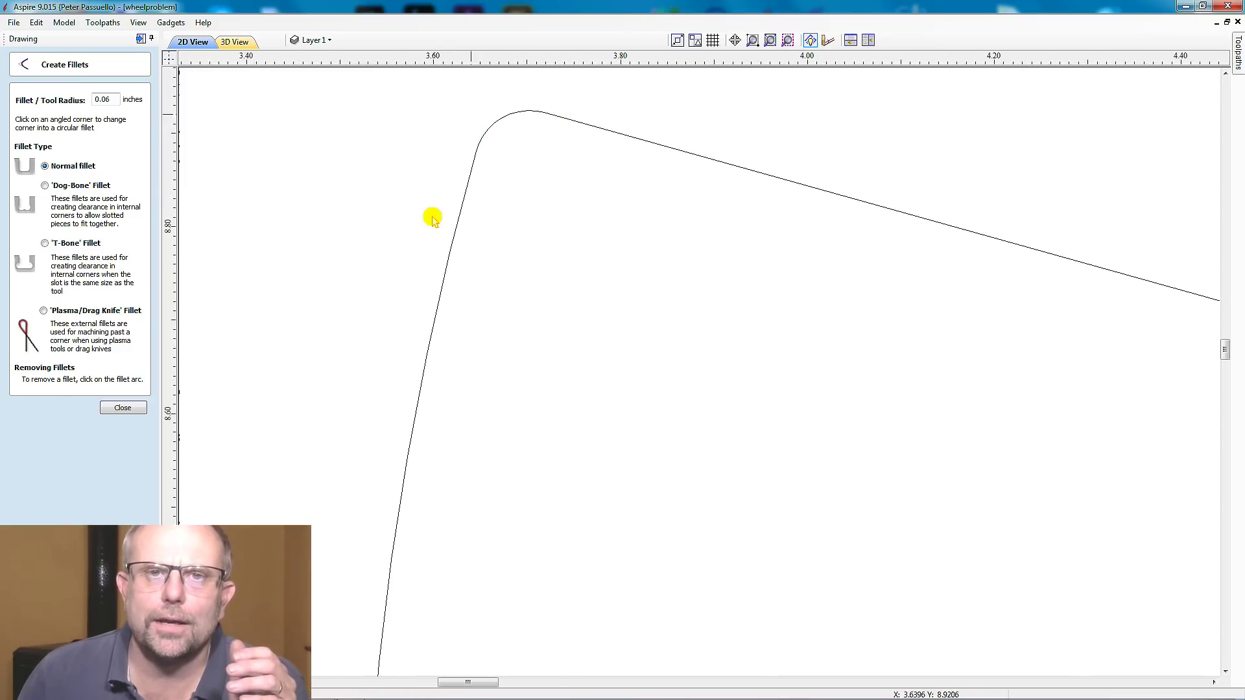
{"action": "scroll", "coordinate": [415, 214], "scroll_direction": "down", "scroll_amount": 3}
{"action": "left_click", "coordinate": [140, 410]}
Move the small arc onto the wedge's top corner and fit it inside the rounded corner
{"action": "left_click", "coordinate": [367, 123]}
{"action": "left_click_drag", "start_coordinate": [392, 144], "coordinate": [472, 190]}
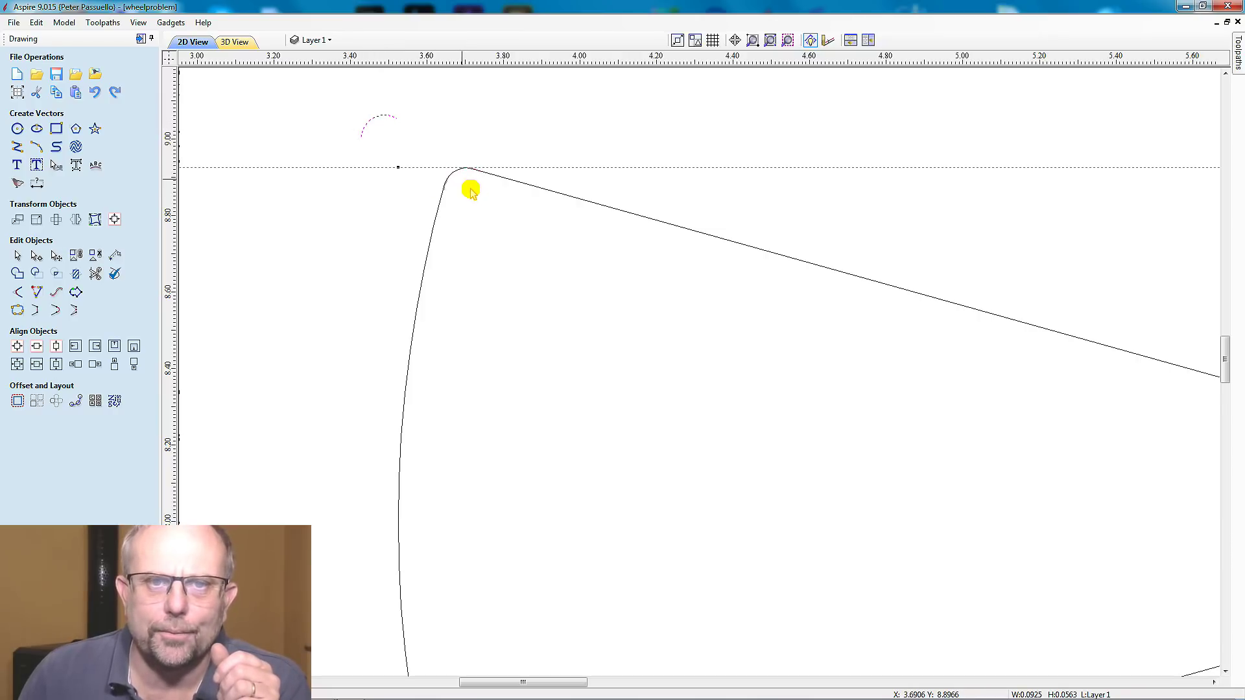
{"action": "scroll", "coordinate": [470, 189], "scroll_direction": "up", "scroll_amount": 8}
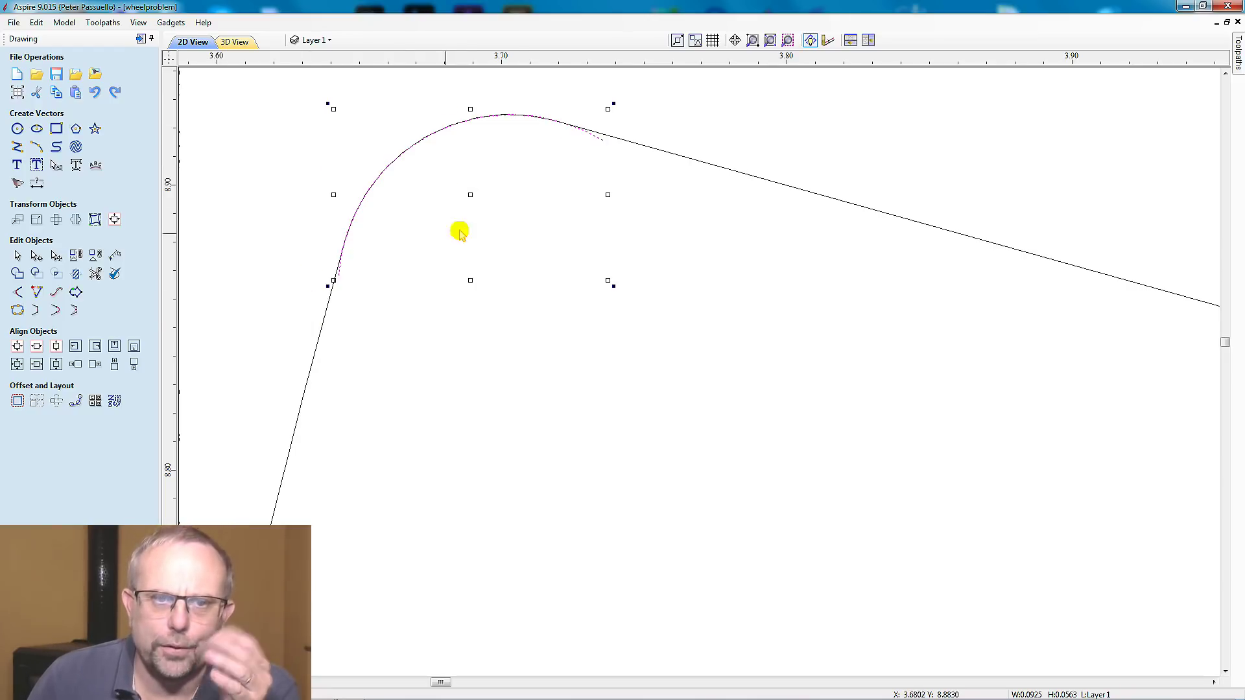
{"action": "left_click_drag", "start_coordinate": [477, 204], "coordinate": [512, 268]}
{"action": "scroll", "coordinate": [609, 333], "scroll_direction": "down", "scroll_amount": 4}
{"action": "scroll", "coordinate": [353, 211], "scroll_direction": "down", "scroll_amount": 6}
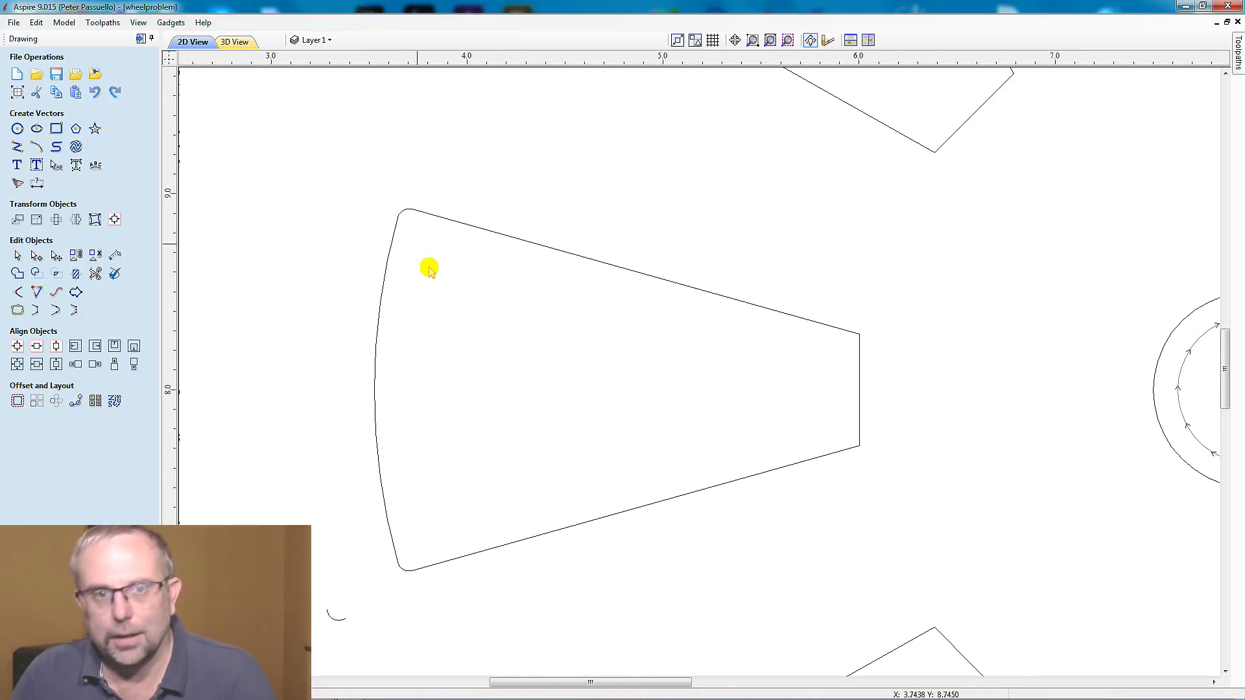
Zoom out and delete the upper-left cutout's curved edge
{"action": "scroll", "coordinate": [428, 266], "scroll_direction": "down", "scroll_amount": 1}
{"action": "left_click_drag", "start_coordinate": [323, 522], "coordinate": [393, 584]}
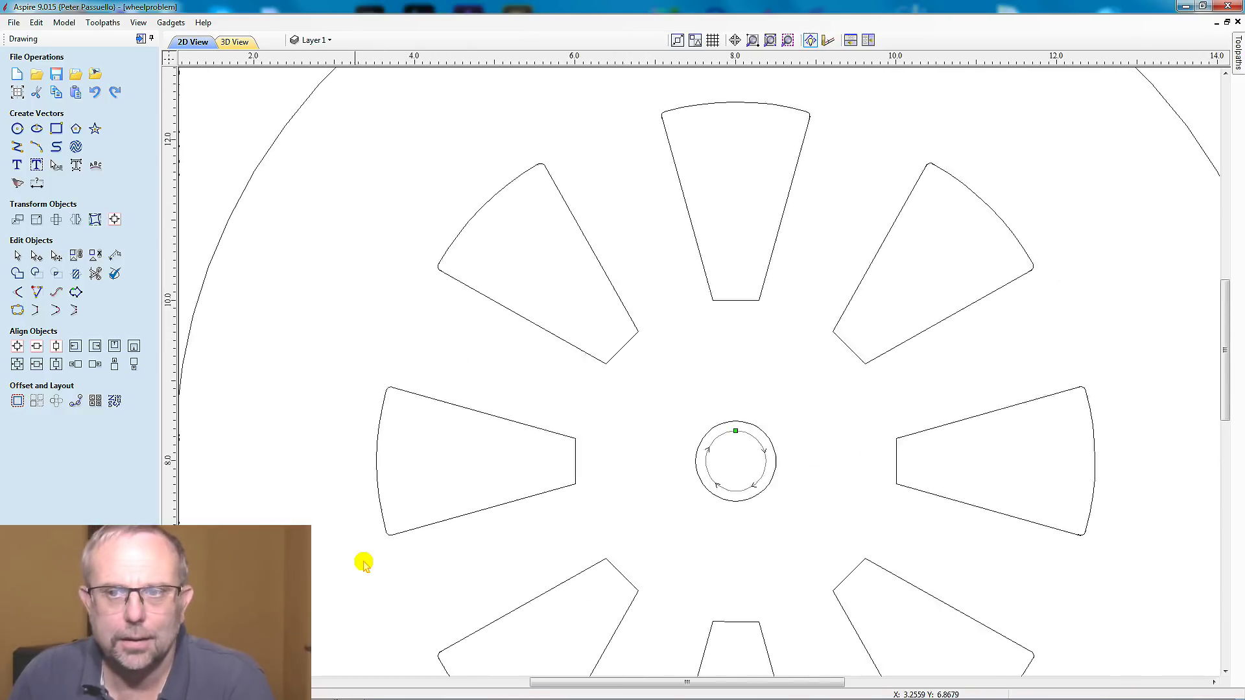
{"action": "scroll", "coordinate": [376, 574], "scroll_direction": "down", "scroll_amount": 5}
{"action": "scroll", "coordinate": [362, 467], "scroll_direction": "down", "scroll_amount": 1}
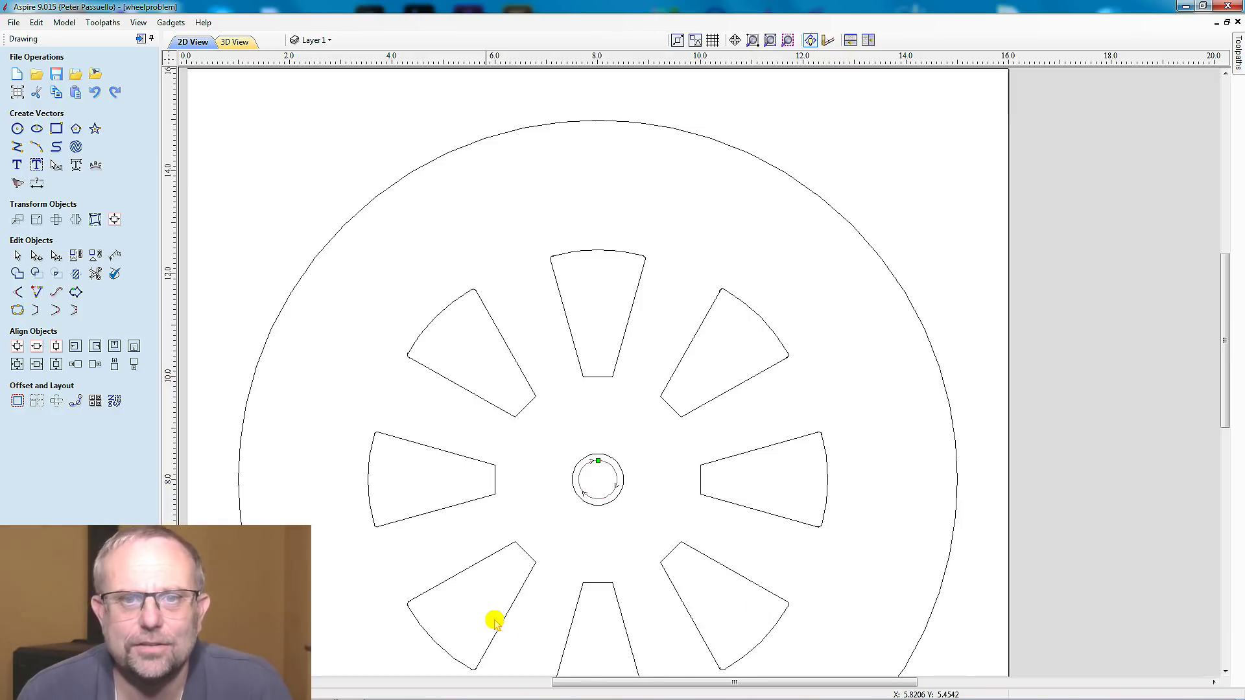
{"action": "scroll", "coordinate": [308, 253], "scroll_direction": "down", "scroll_amount": 2}
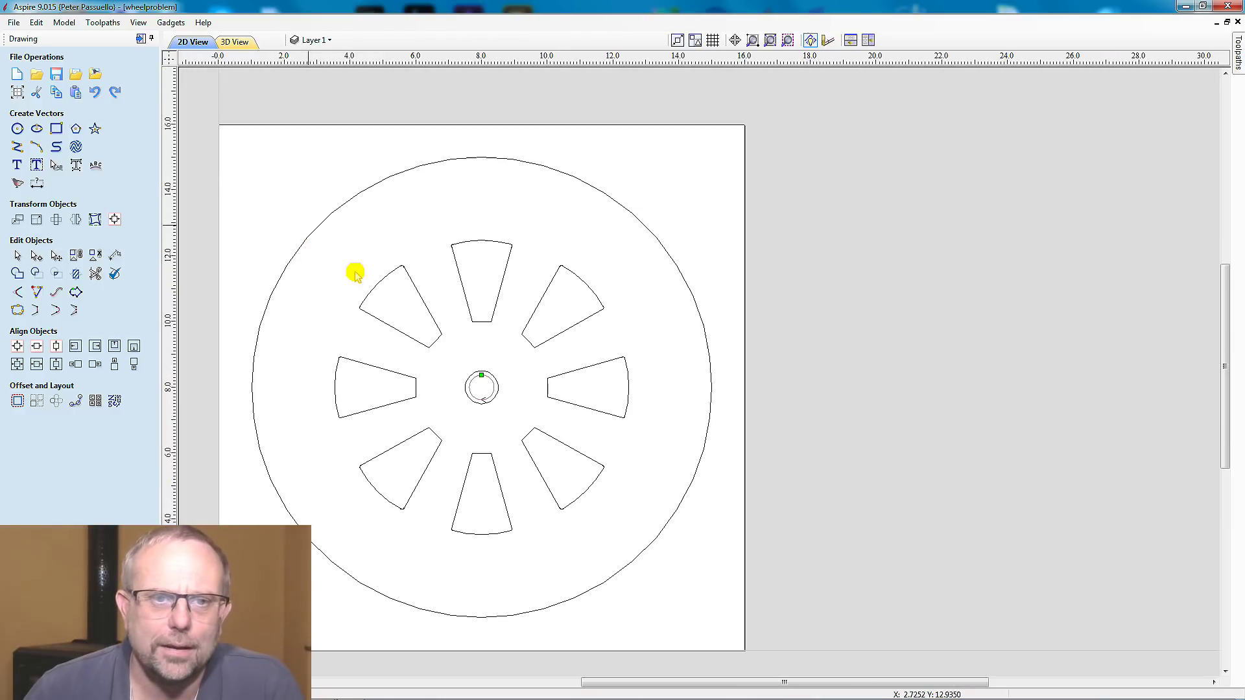
{"action": "left_click_drag", "start_coordinate": [336, 256], "coordinate": [428, 312]}
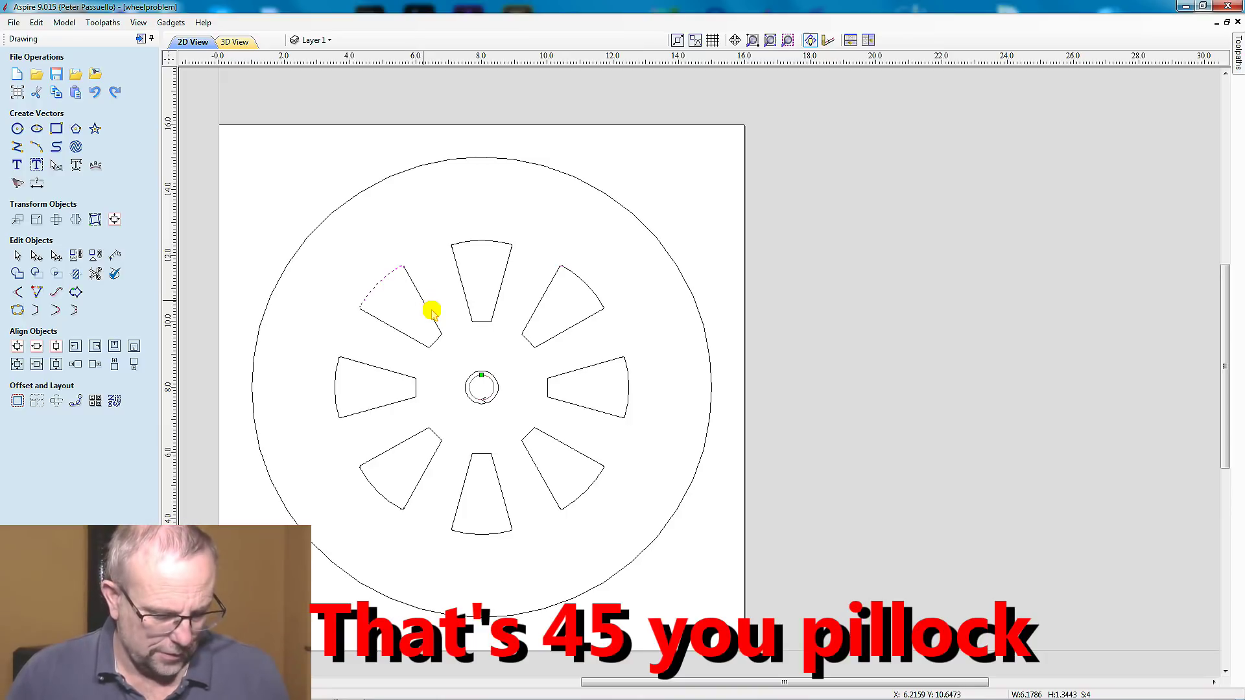
{"action": "key", "text": "Delete"}
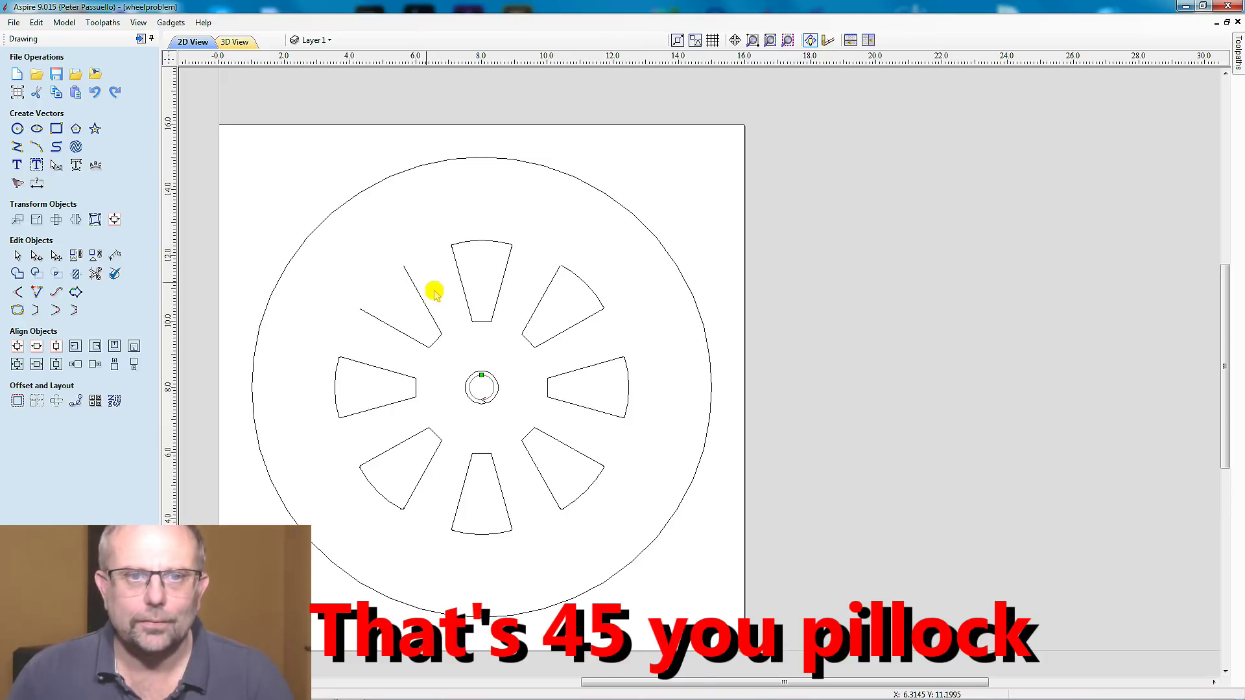
Delete the two upper diagonal spoke cutouts and the top cutout
{"action": "left_click_drag", "start_coordinate": [327, 248], "coordinate": [675, 373]}
{"action": "key", "text": "Delete"}
{"action": "left_click_drag", "start_coordinate": [412, 208], "coordinate": [635, 530]}
{"action": "key", "text": "Delete"}
Delete the right, lower-right, bottom and lower-left cutouts, leaving only the left wedge
{"action": "key", "text": "Delete"}
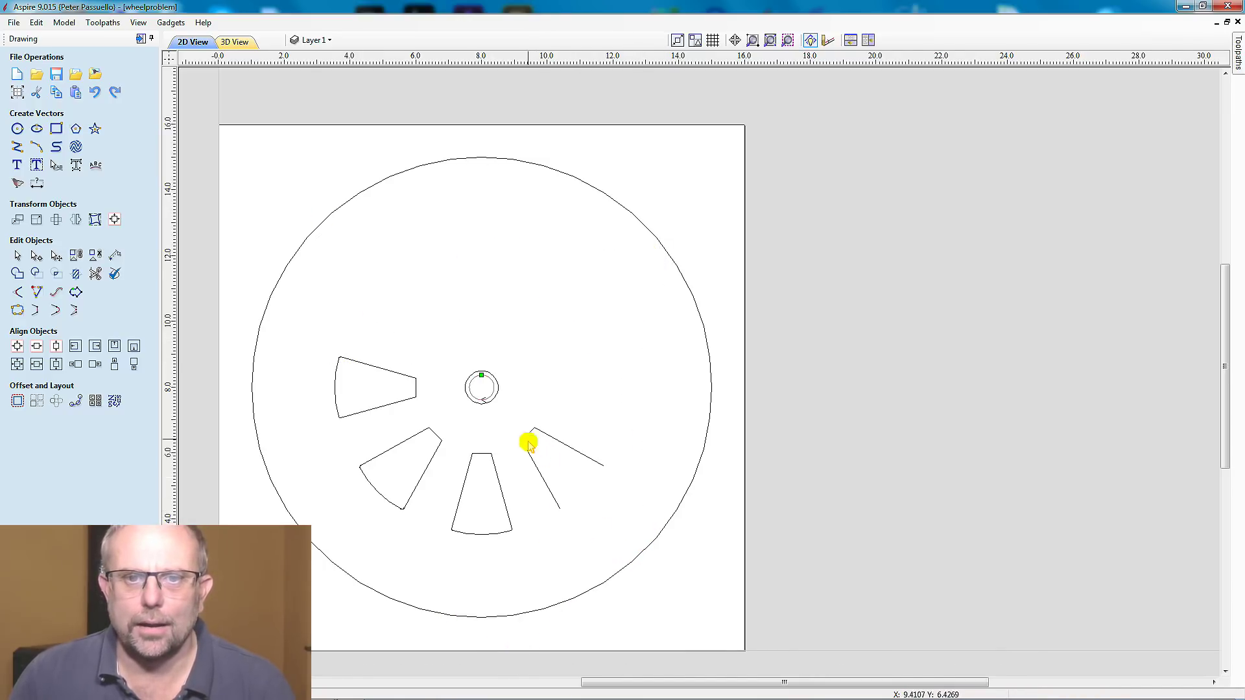
{"action": "left_click_drag", "start_coordinate": [506, 422], "coordinate": [614, 536]}
{"action": "key", "text": "Delete"}
{"action": "left_click_drag", "start_coordinate": [334, 436], "coordinate": [550, 556]}
{"action": "key", "text": "Delete"}
{"action": "left_click_drag", "start_coordinate": [345, 444], "coordinate": [527, 510]}
{"action": "key", "text": "Delete"}
{"action": "left_click", "coordinate": [430, 464]}
{"action": "scroll", "coordinate": [427, 483], "scroll_direction": "up", "scroll_amount": 2}
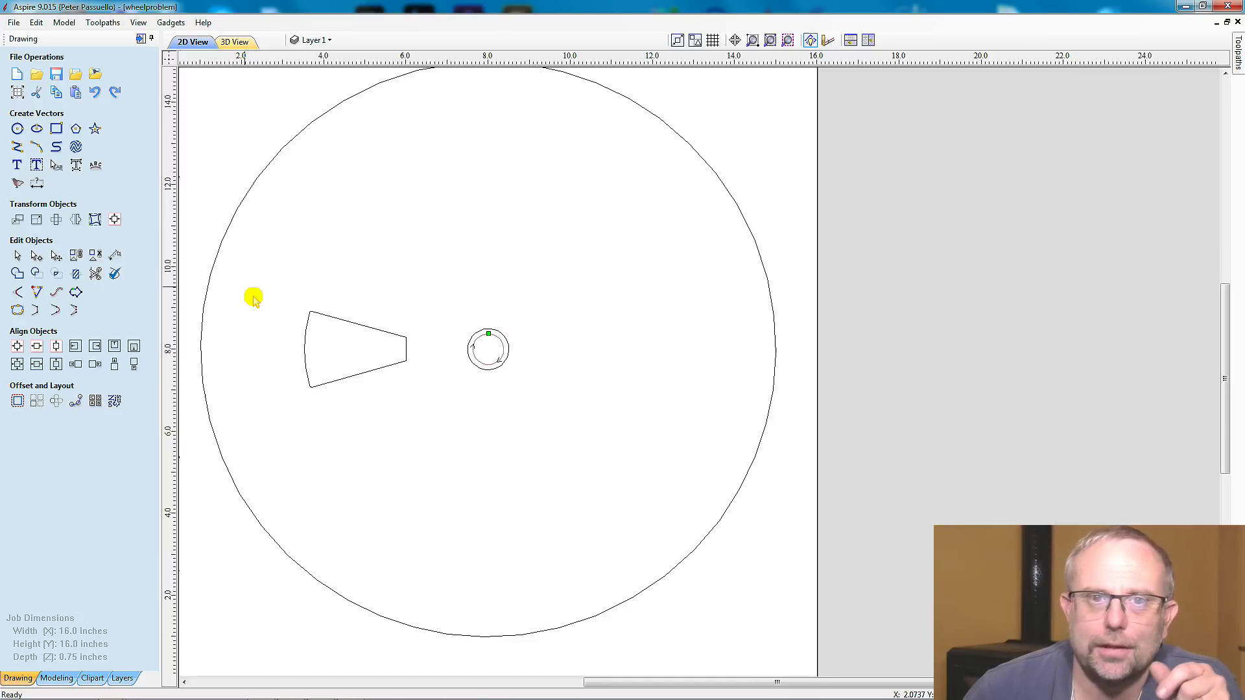
Copy the left spoke cutout for later reuse
{"action": "left_click", "coordinate": [286, 294]}
{"action": "left_click_drag", "start_coordinate": [336, 348], "coordinate": [434, 414]}
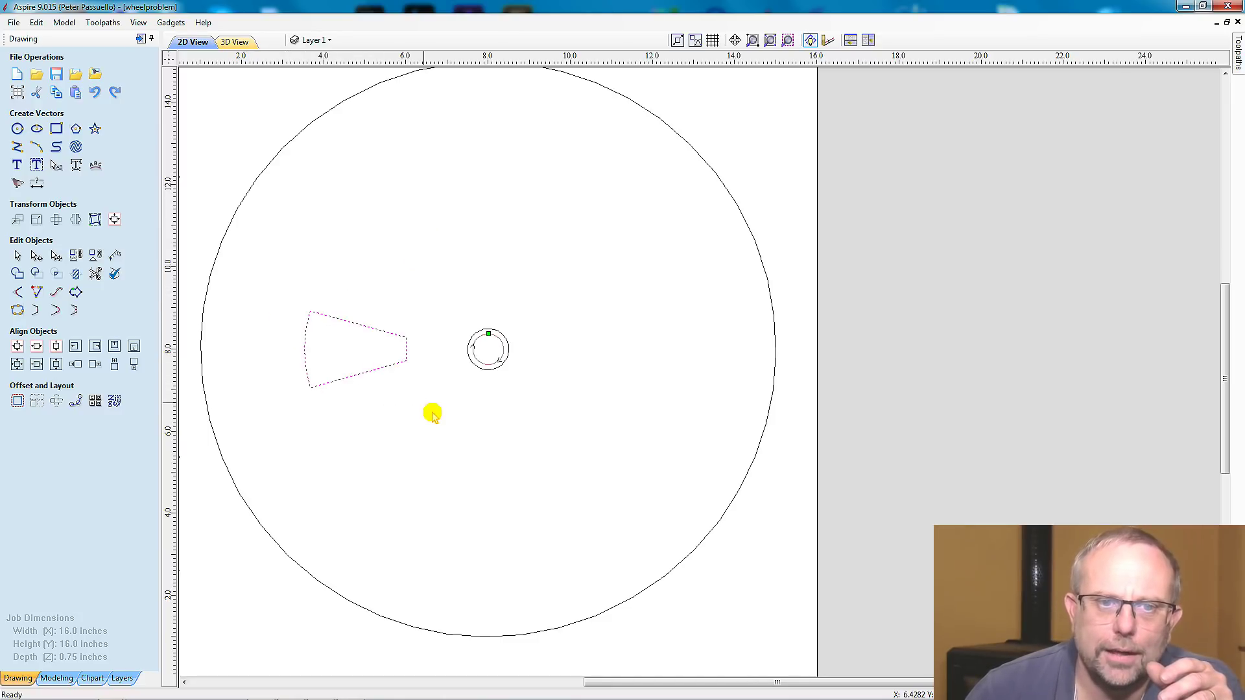
{"action": "right_click", "coordinate": [387, 366]}
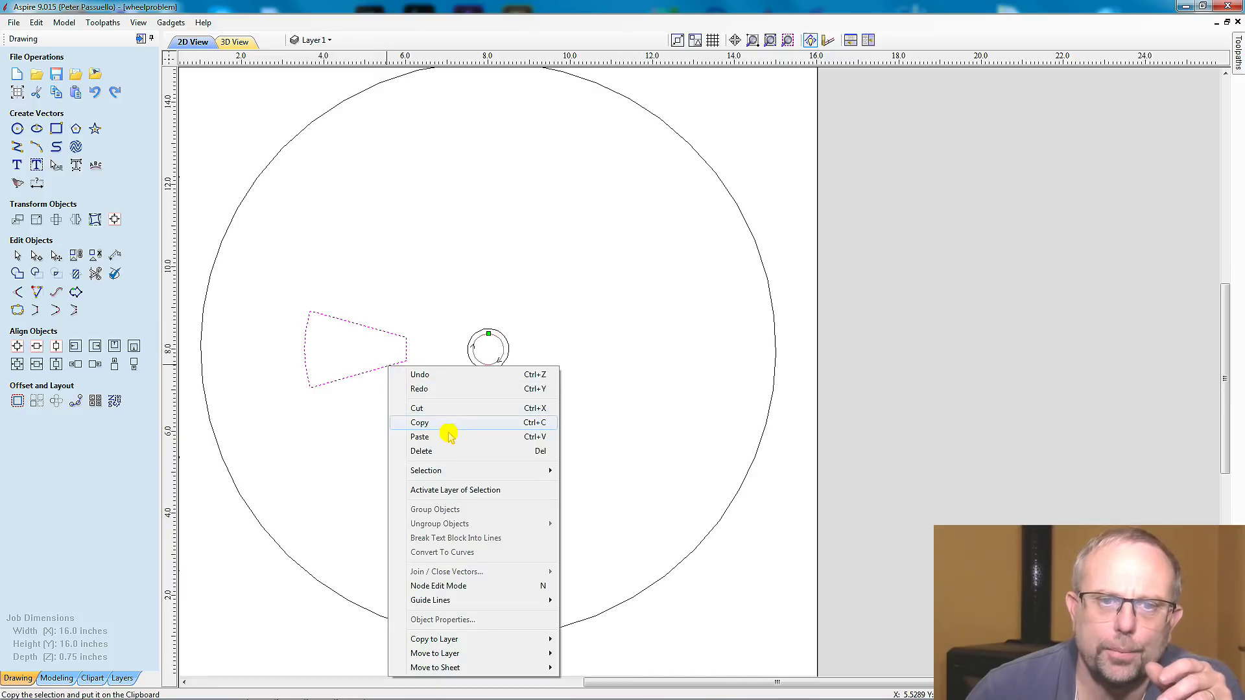
{"action": "left_click", "coordinate": [448, 431]}
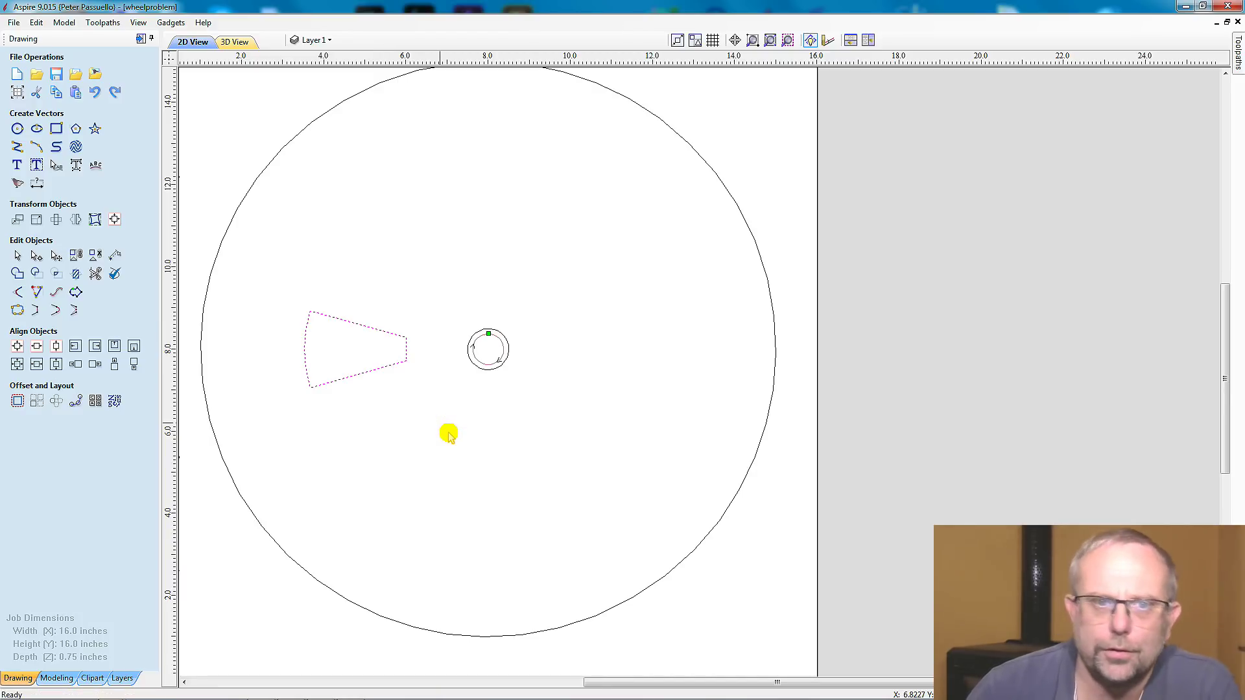
{"action": "left_click", "coordinate": [448, 433]}
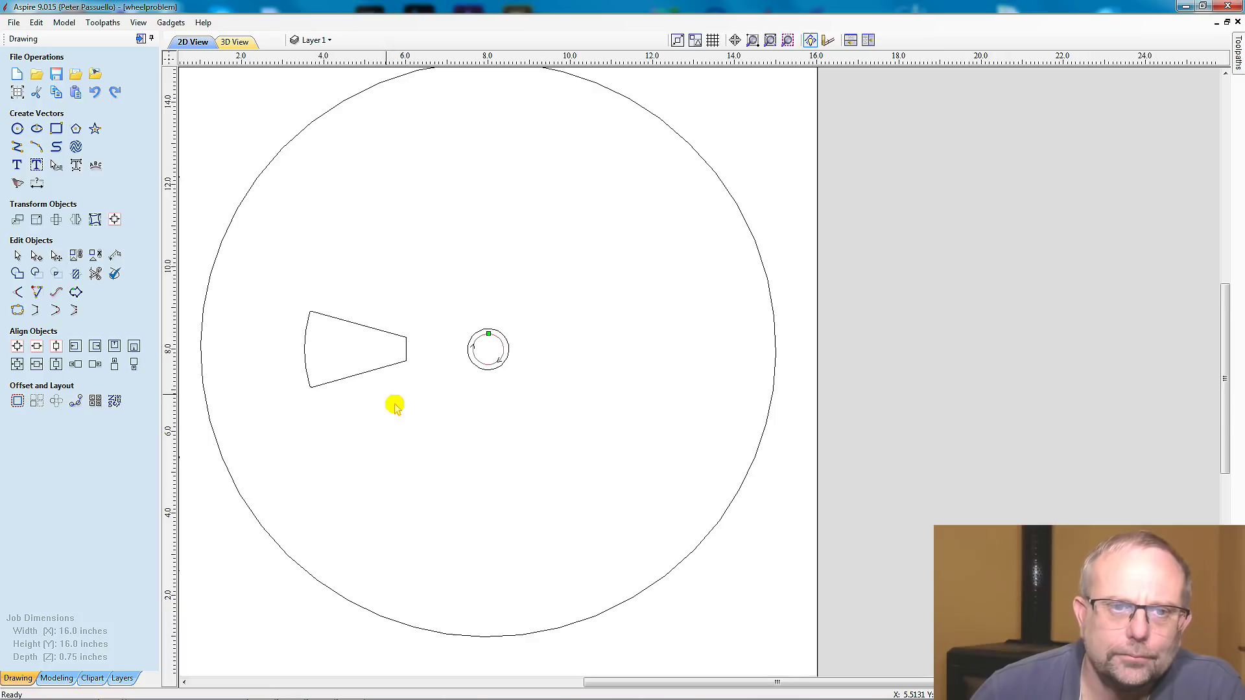
Rotate the entire wheel drawing 45° about its centre
{"action": "scroll", "coordinate": [317, 410], "scroll_direction": "down", "scroll_amount": 1}
{"action": "left_click", "coordinate": [202, 111]}
{"action": "left_click_drag", "start_coordinate": [316, 232], "coordinate": [709, 627]}
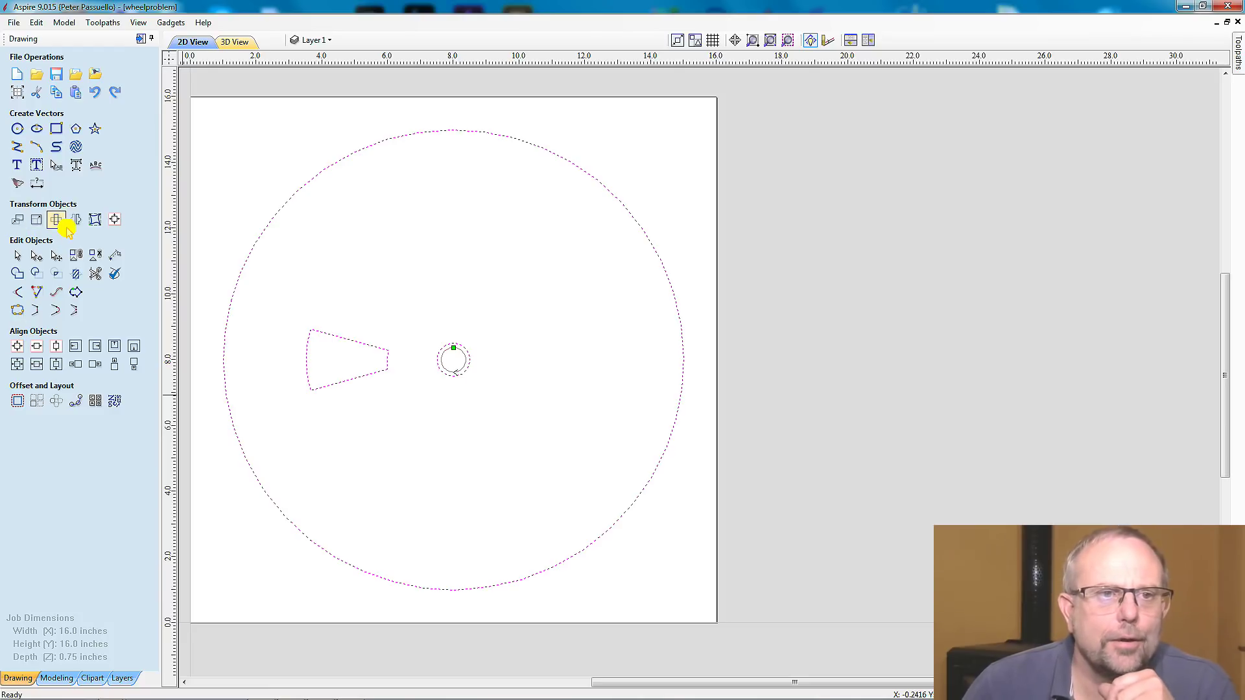
{"action": "left_click", "coordinate": [55, 219]}
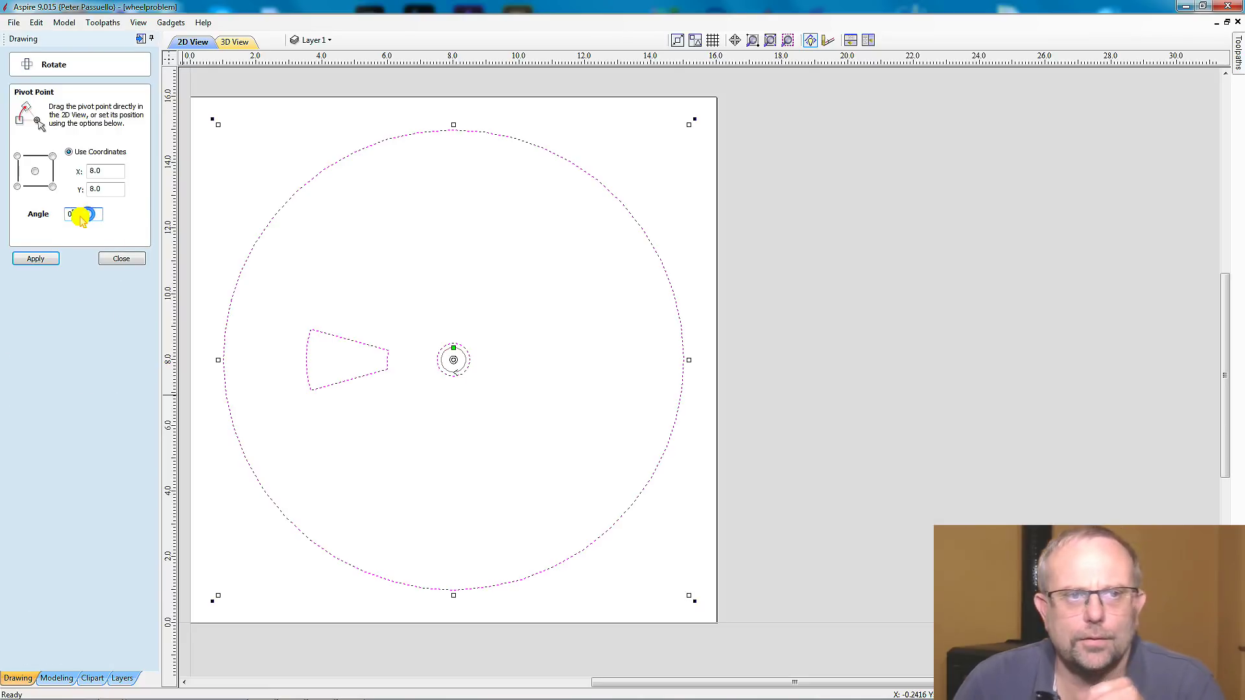
{"action": "type", "text": "45"}
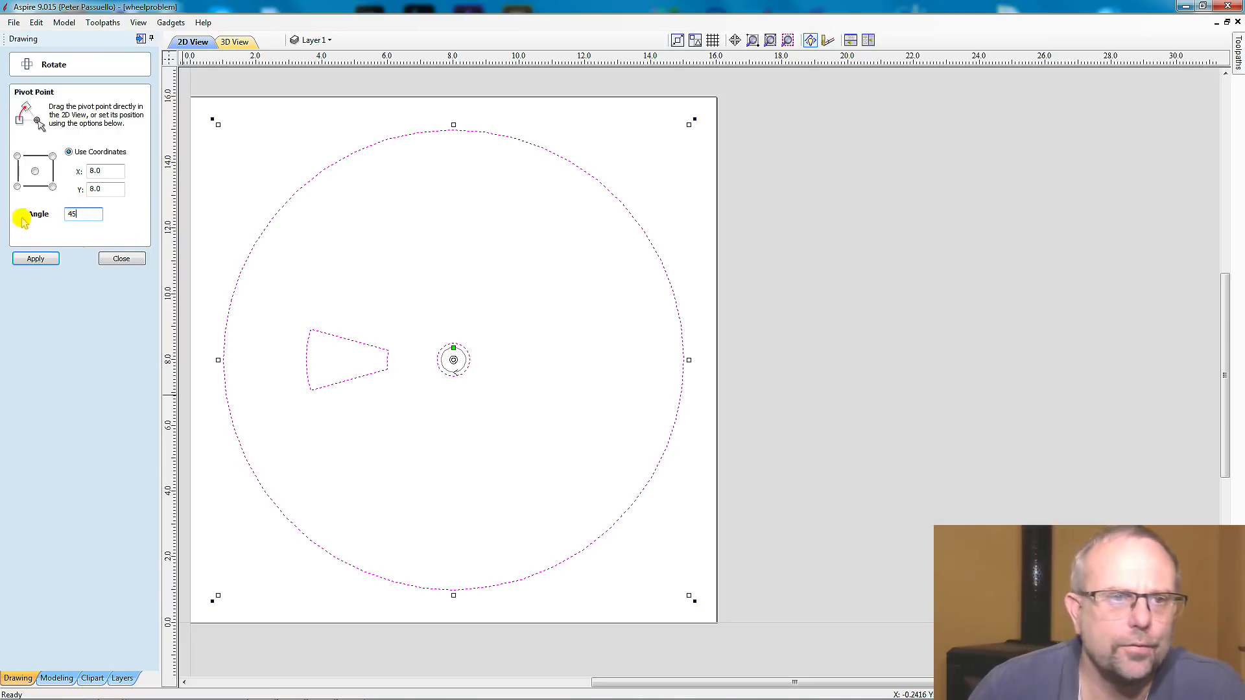
{"action": "left_click", "coordinate": [37, 259]}
{"action": "left_click", "coordinate": [121, 259]}
{"action": "left_click", "coordinate": [203, 279]}
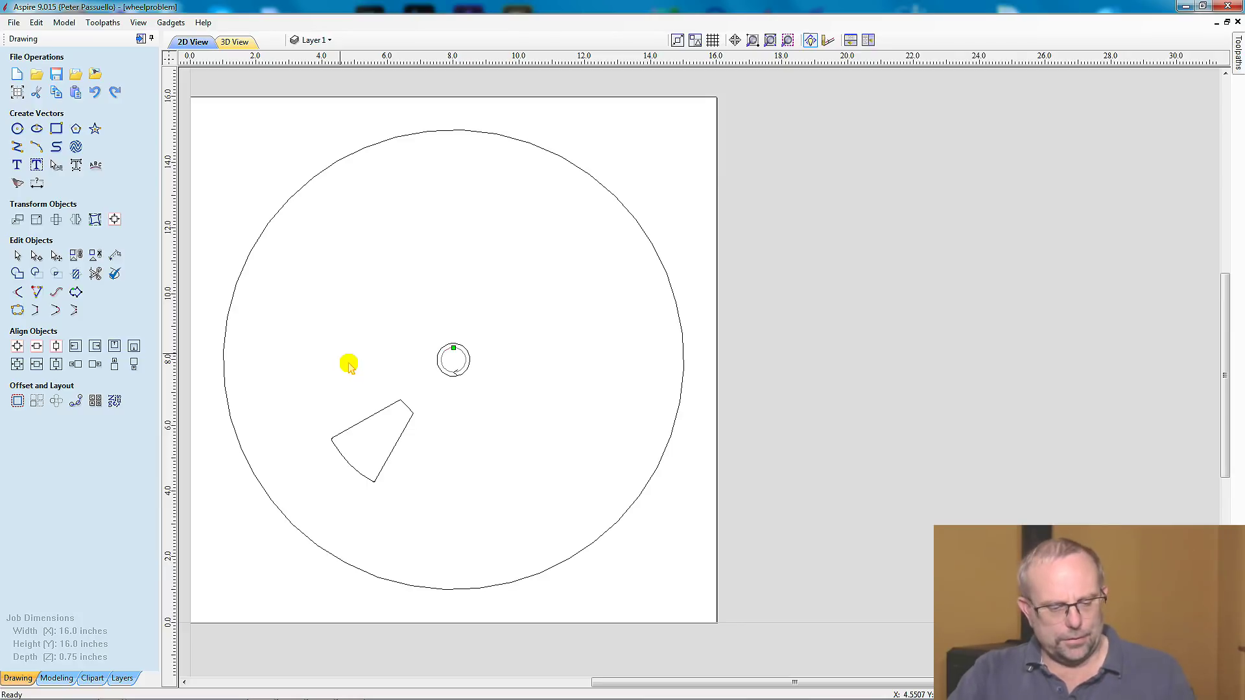
Paste the copied left cutout back, giving two adjacent spoke cutouts
{"action": "right_click", "coordinate": [338, 336]}
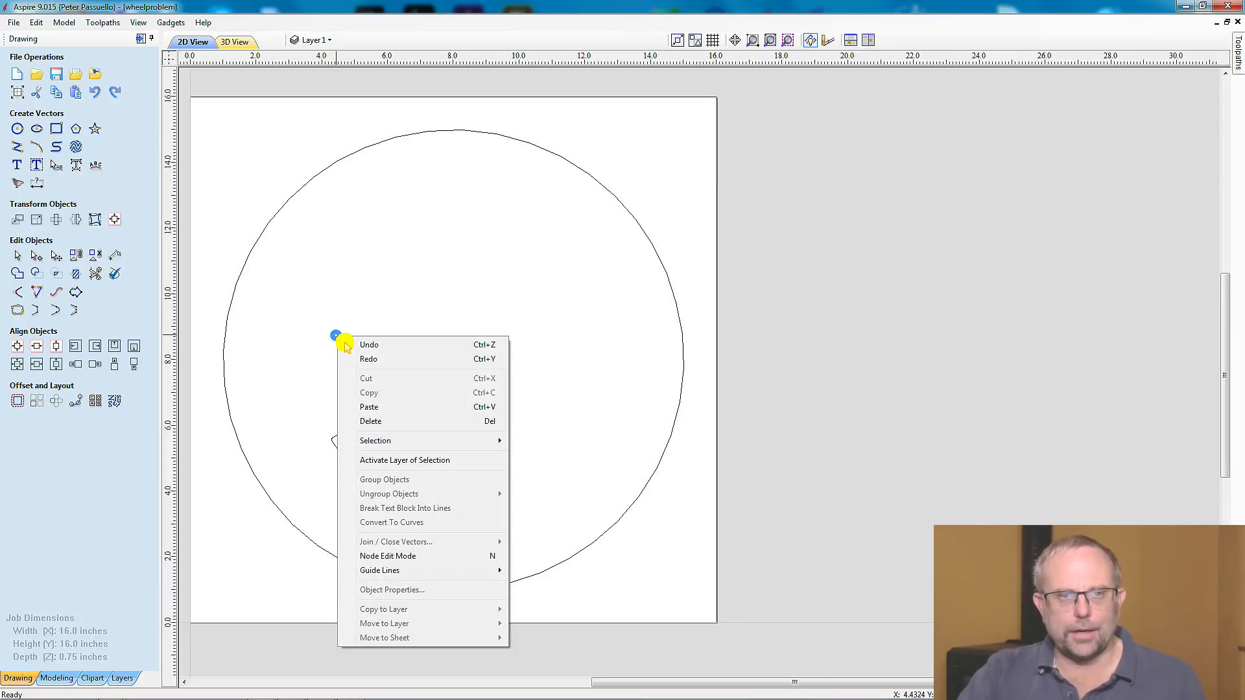
{"action": "left_click", "coordinate": [371, 405]}
{"action": "left_click", "coordinate": [251, 312]}
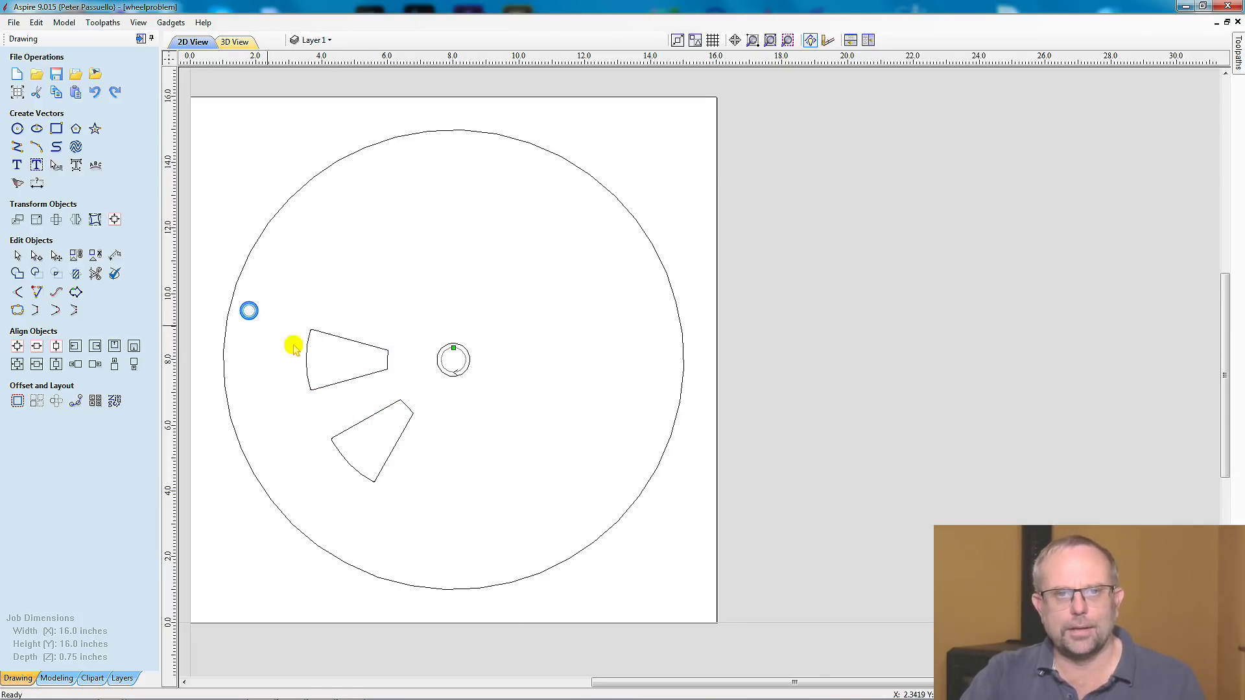
{"action": "left_click", "coordinate": [362, 423]}
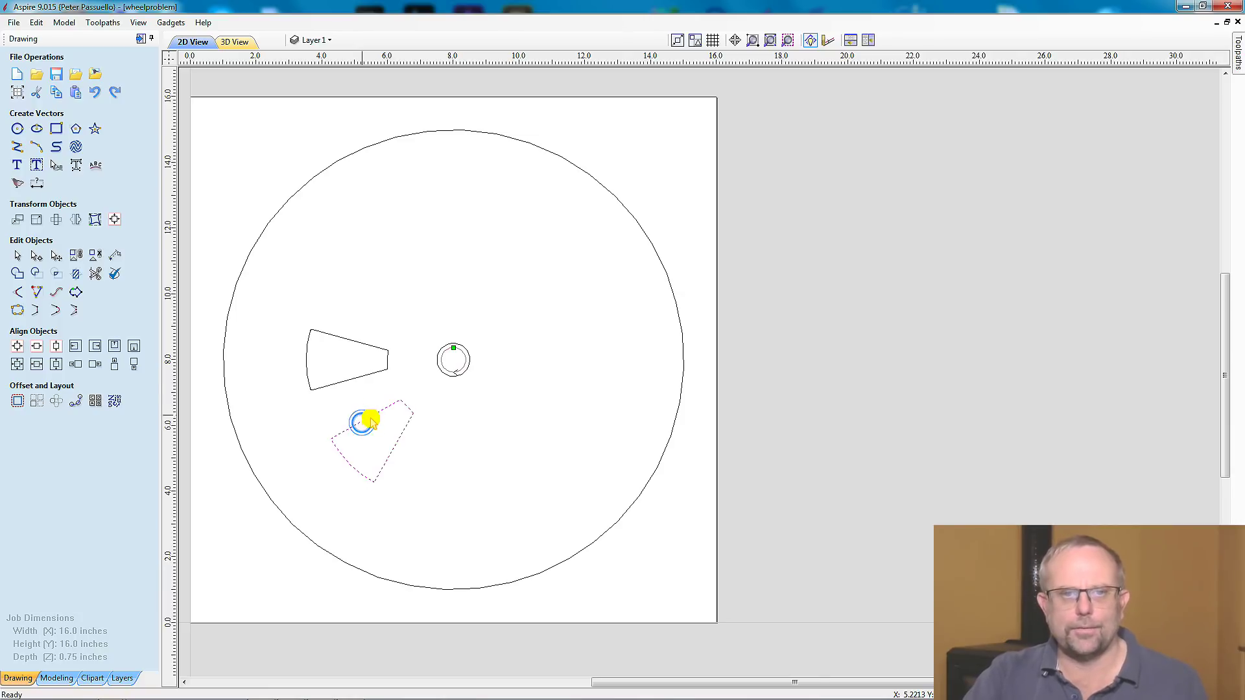
{"action": "left_click", "coordinate": [363, 374]}
{"action": "left_click", "coordinate": [207, 393]}
Copy both spoke cutouts
{"action": "left_click_drag", "start_coordinate": [280, 287], "coordinate": [432, 504]}
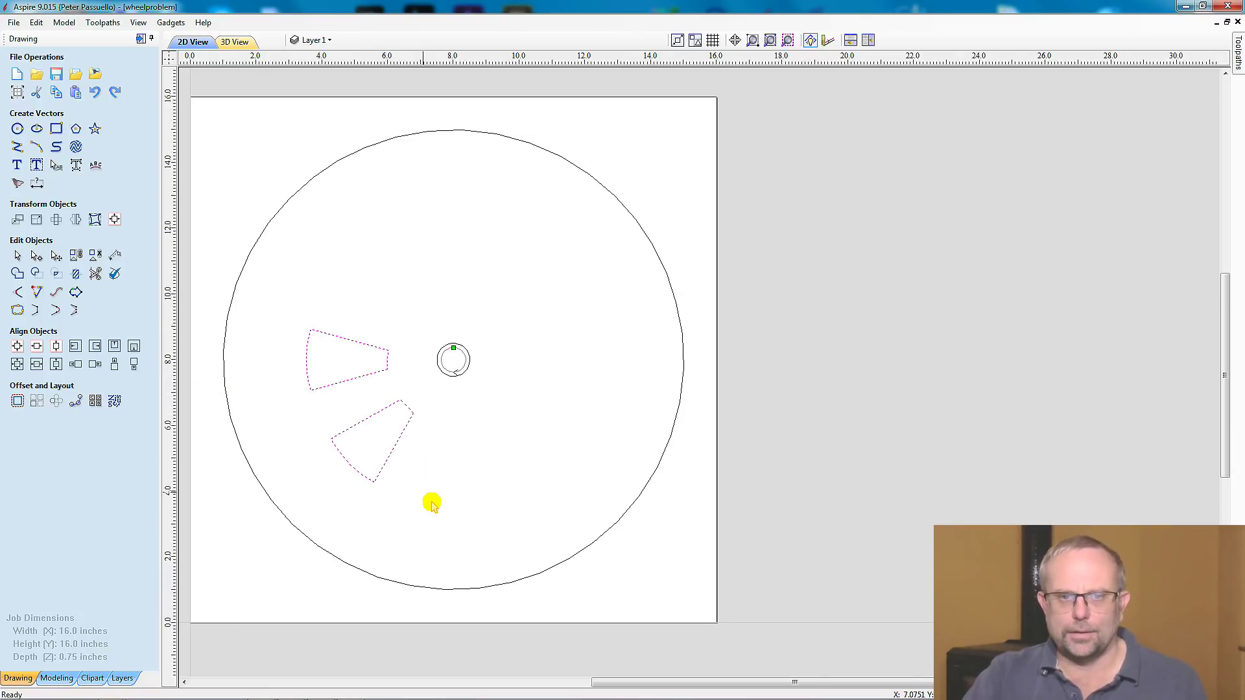
{"action": "right_click", "coordinate": [396, 418]}
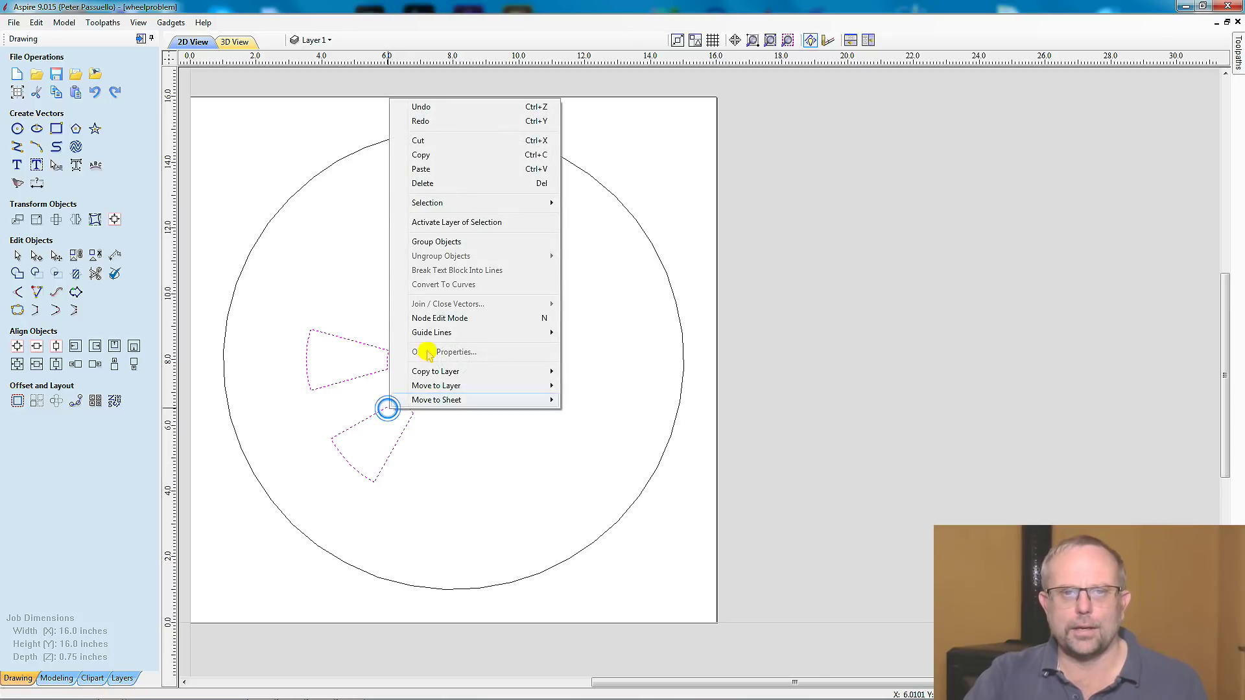
{"action": "left_click", "coordinate": [439, 155]}
{"action": "left_click", "coordinate": [548, 434]}
Rotate the whole wheel 90° about its centre and paste the two copied cutouts back
{"action": "left_click_drag", "start_coordinate": [207, 119], "coordinate": [707, 621]}
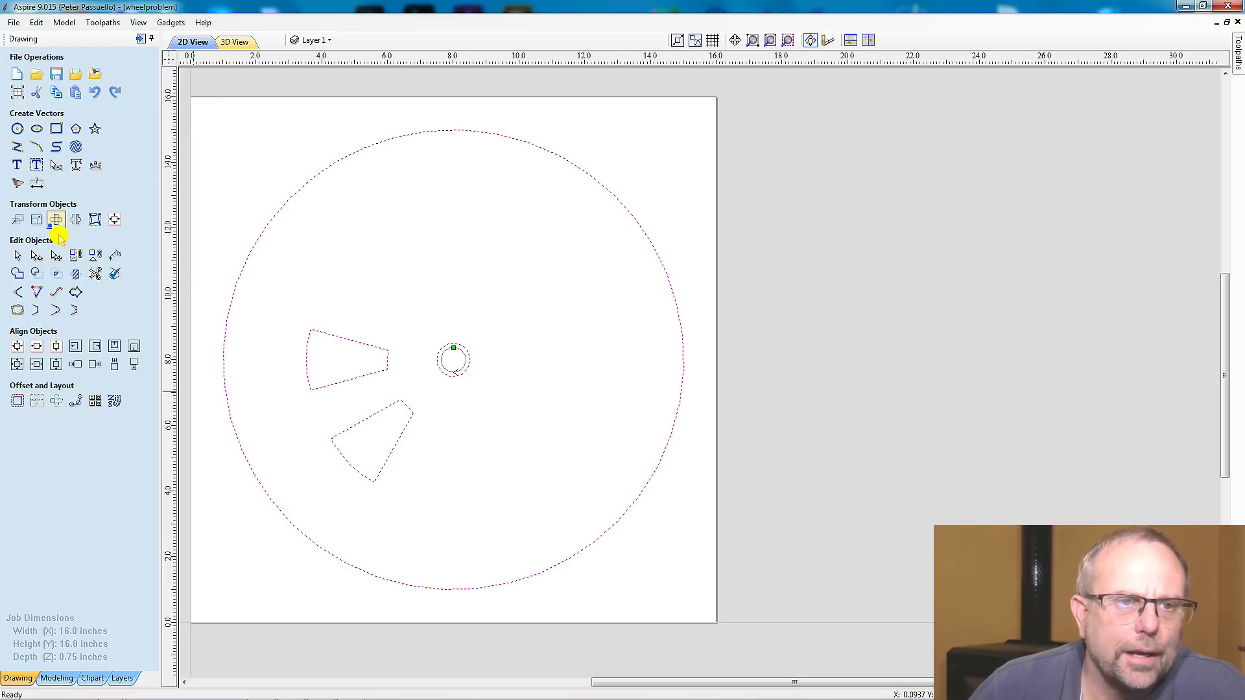
{"action": "left_click", "coordinate": [56, 221]}
{"action": "double_click", "coordinate": [74, 218]}
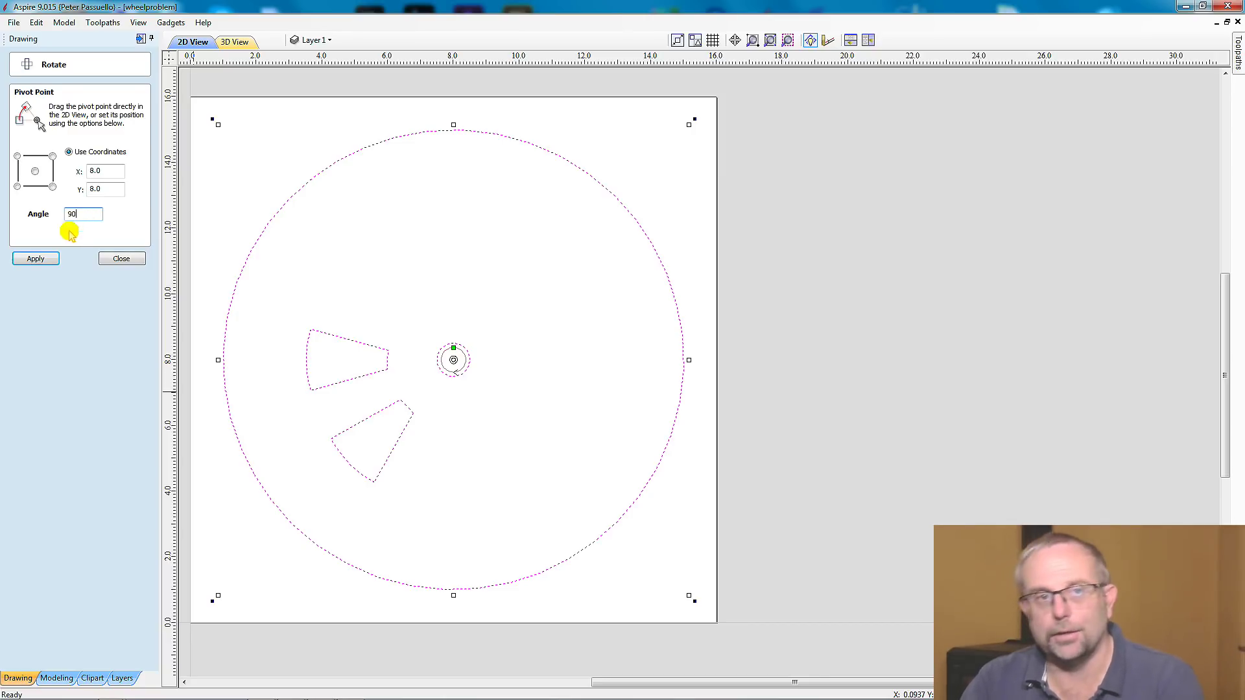
{"action": "left_click", "coordinate": [38, 262]}
{"action": "left_click", "coordinate": [121, 259]}
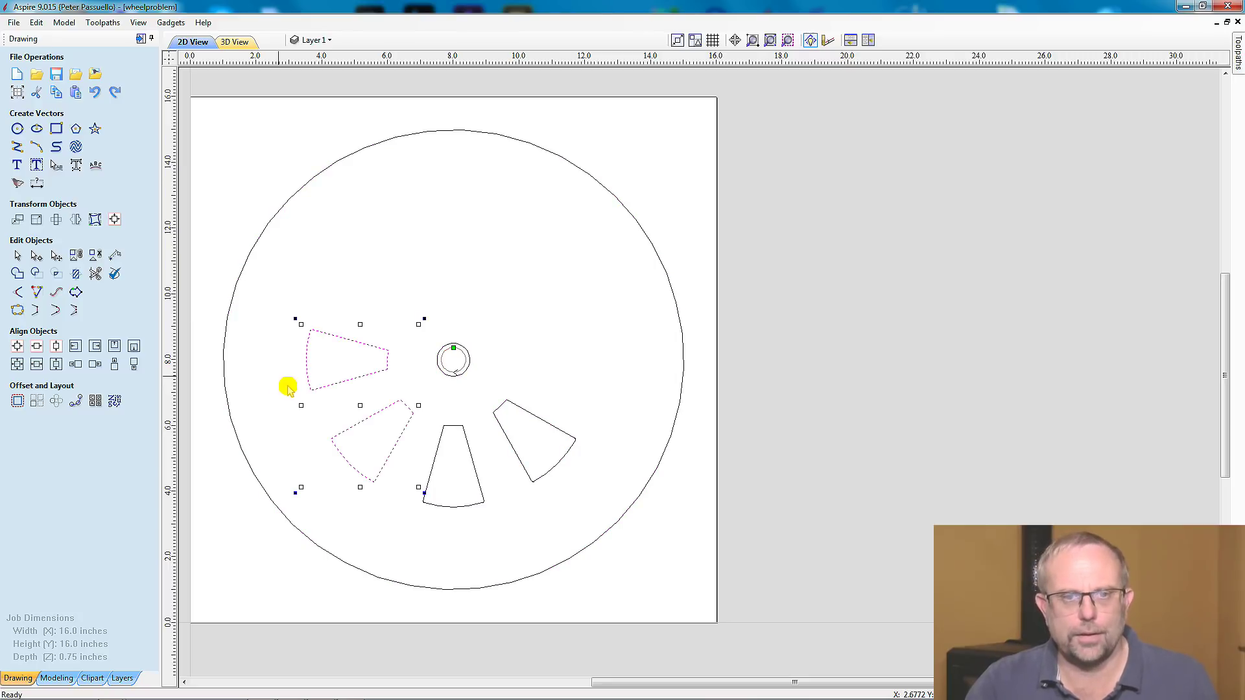
{"action": "left_click", "coordinate": [390, 530]}
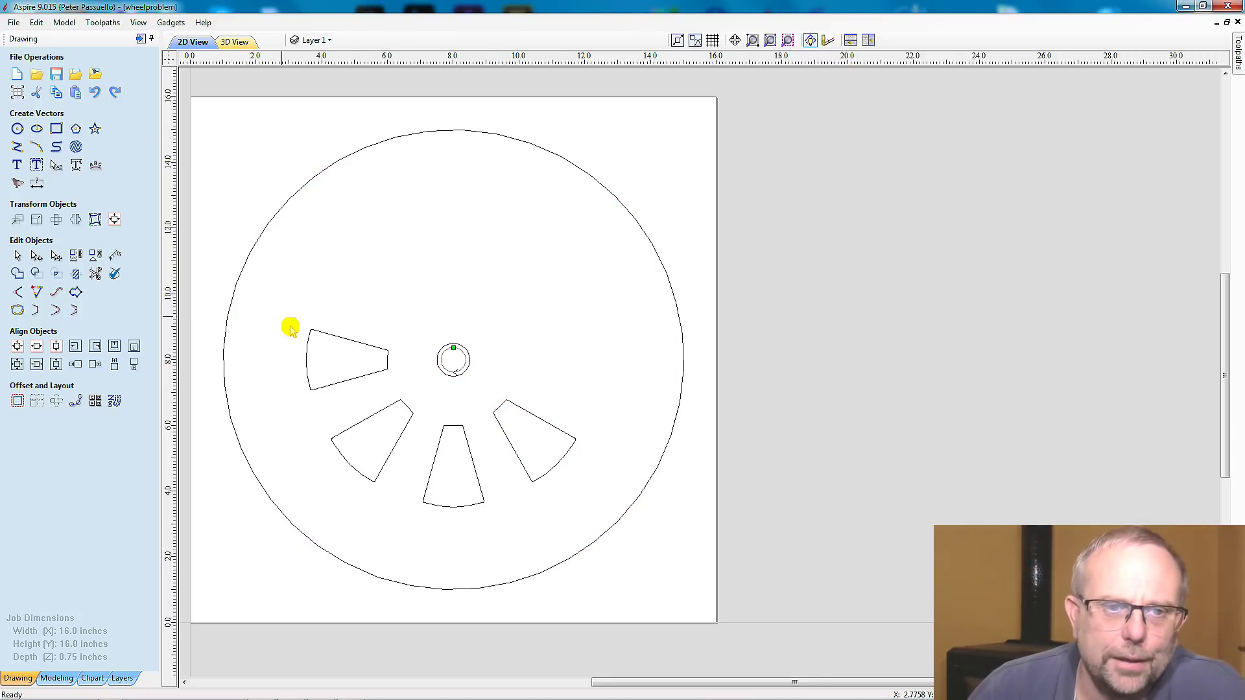
Copy the four spoke cutouts together with the hub
{"action": "left_click_drag", "start_coordinate": [281, 315], "coordinate": [598, 516]}
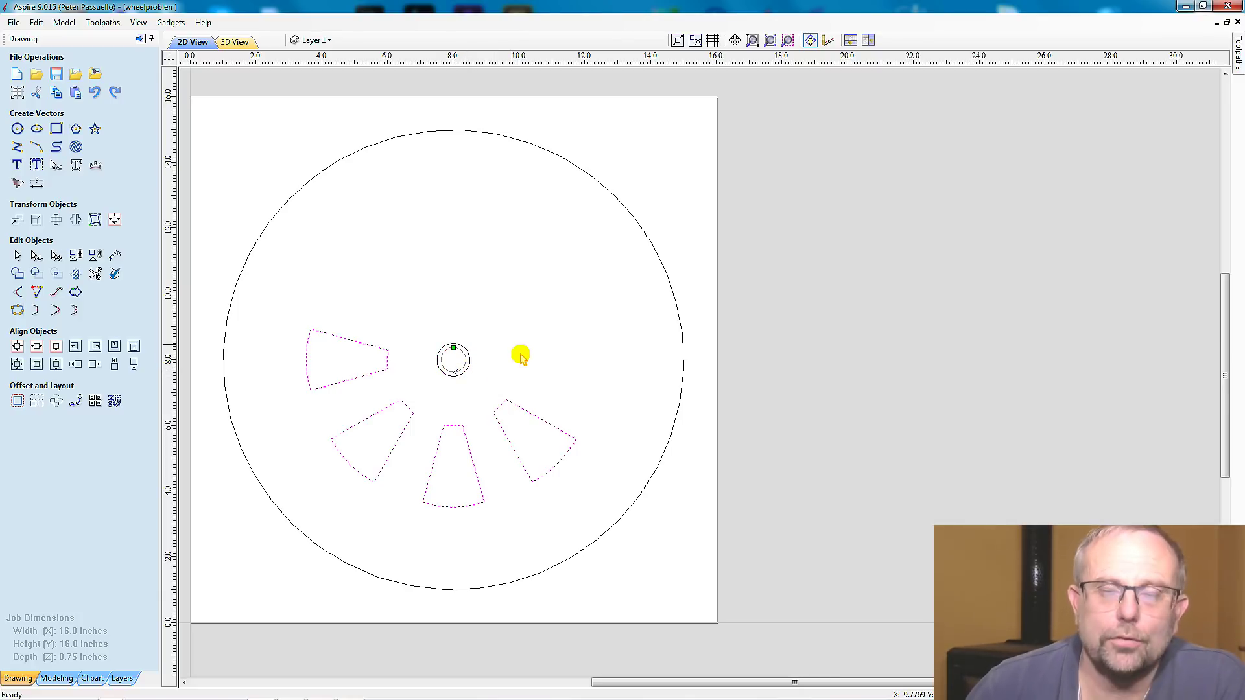
{"action": "right_click", "coordinate": [335, 336]}
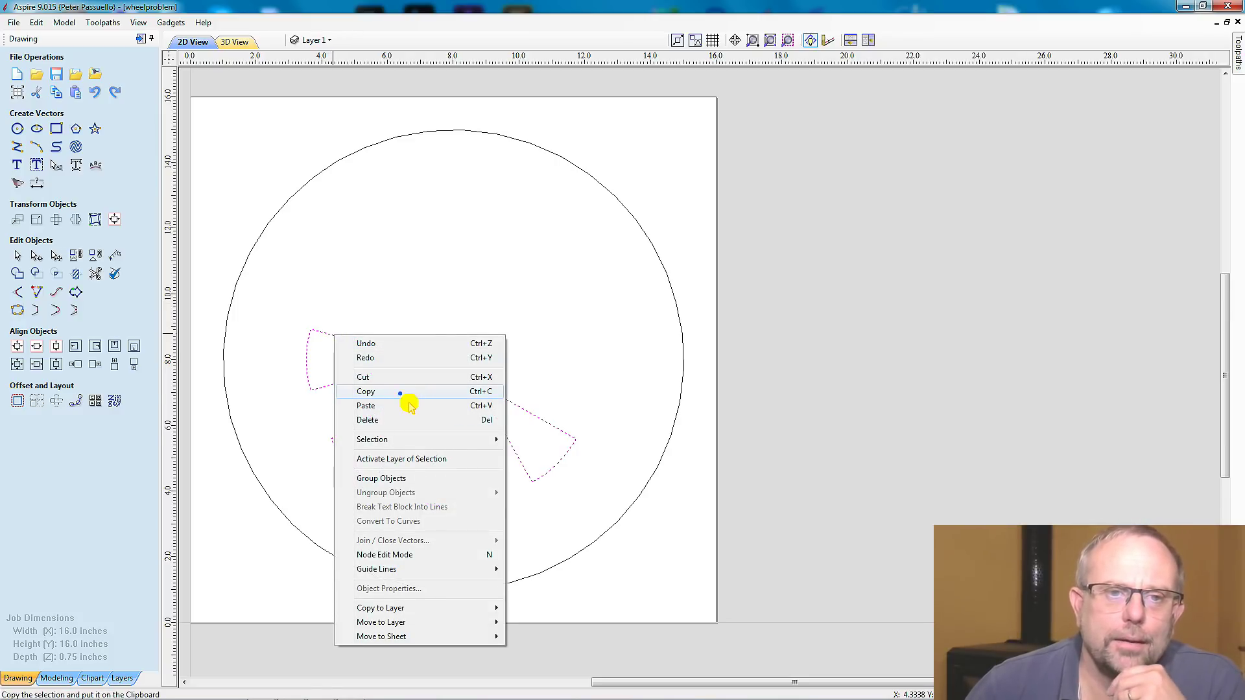
{"action": "left_click", "coordinate": [400, 394]}
{"action": "left_click", "coordinate": [185, 155]}
Rotate the whole wheel drawing 180° about its centre
{"action": "left_click_drag", "start_coordinate": [197, 110], "coordinate": [709, 629]}
{"action": "left_click", "coordinate": [56, 220]}
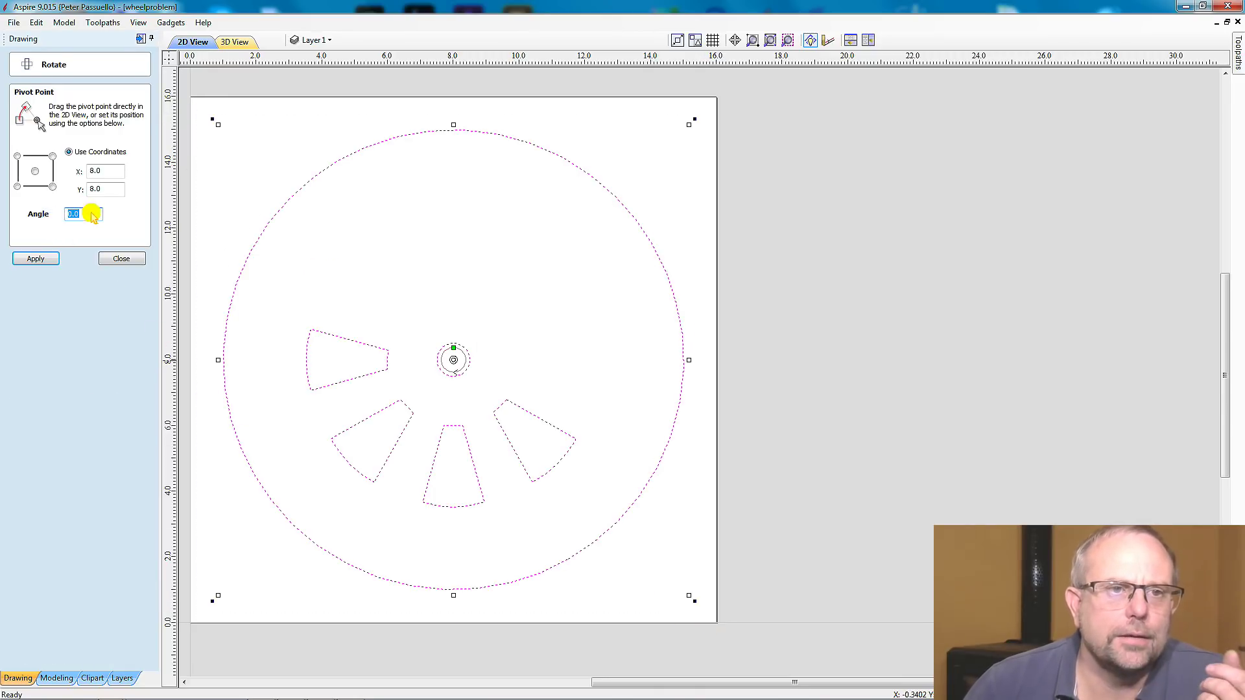
{"action": "type", "text": "180"}
{"action": "left_click", "coordinate": [40, 262]}
{"action": "left_click", "coordinate": [129, 260]}
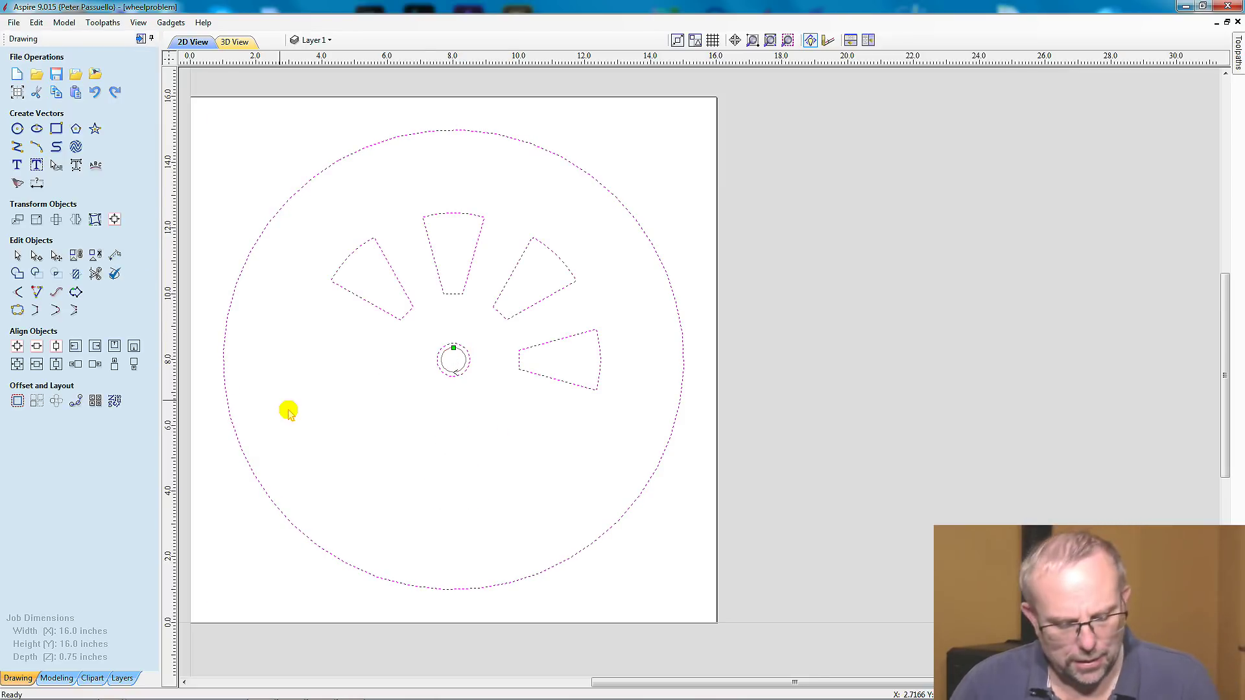
{"action": "left_click", "coordinate": [515, 541]}
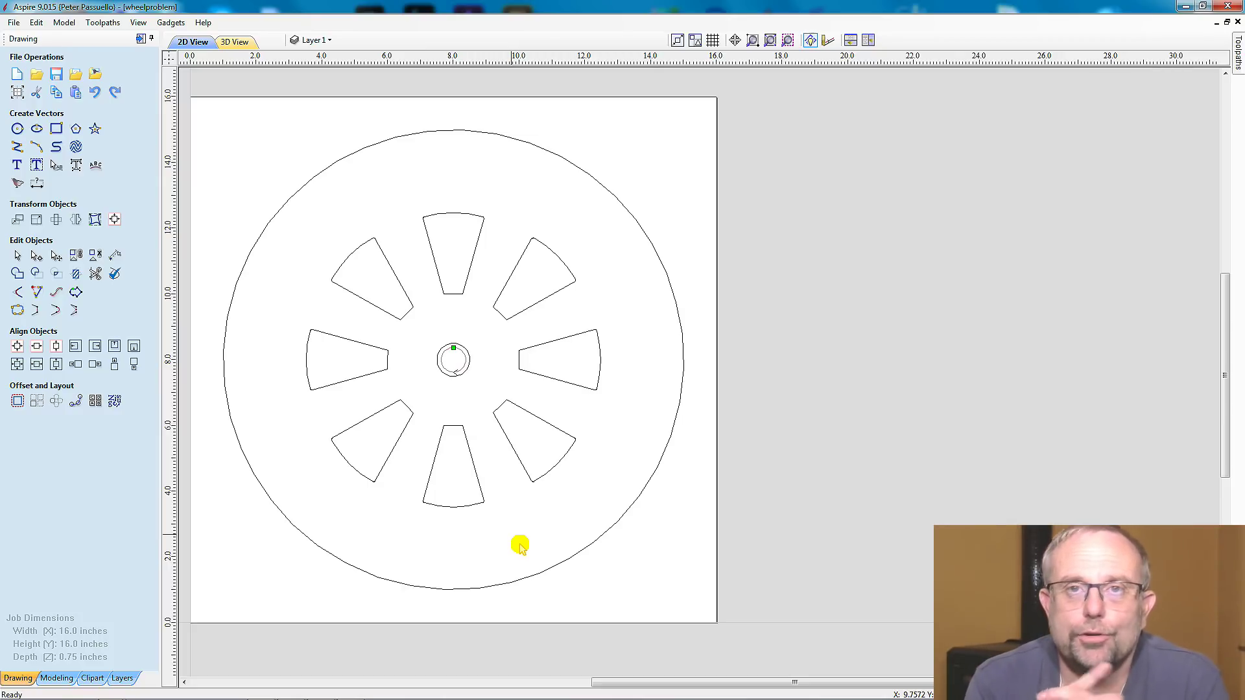
{"action": "left_click", "coordinate": [483, 504]}
{"action": "left_click", "coordinate": [465, 371]}
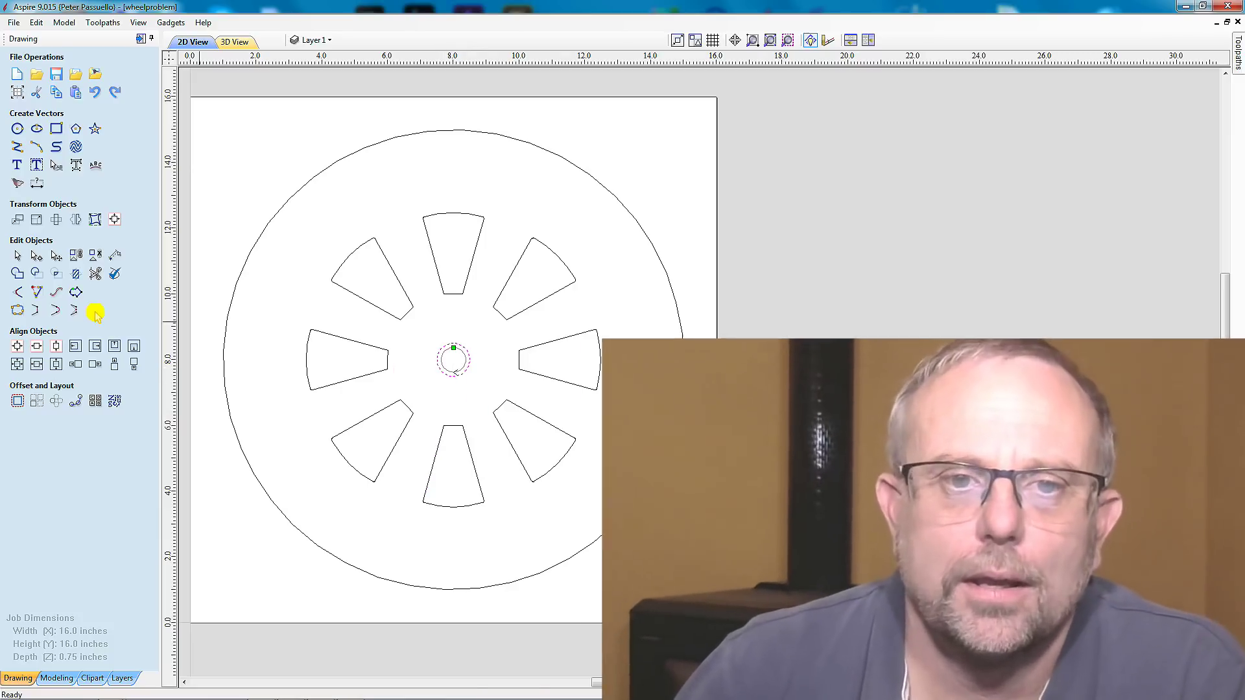